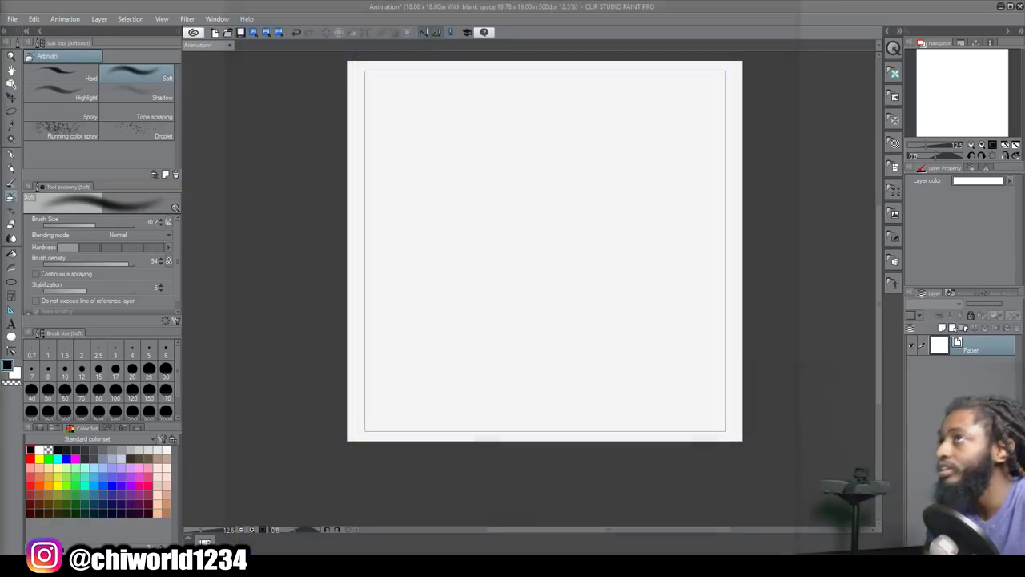
Step: Add a new drawing layer above the Paper layer and set the G-pen's brush size to 51
click(11, 158)
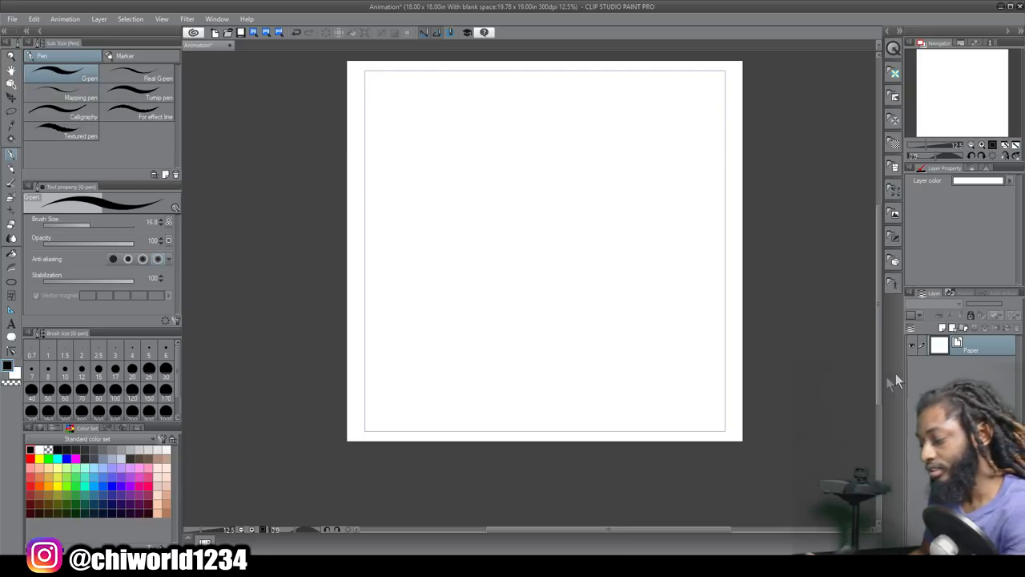
click(32, 370)
click(942, 327)
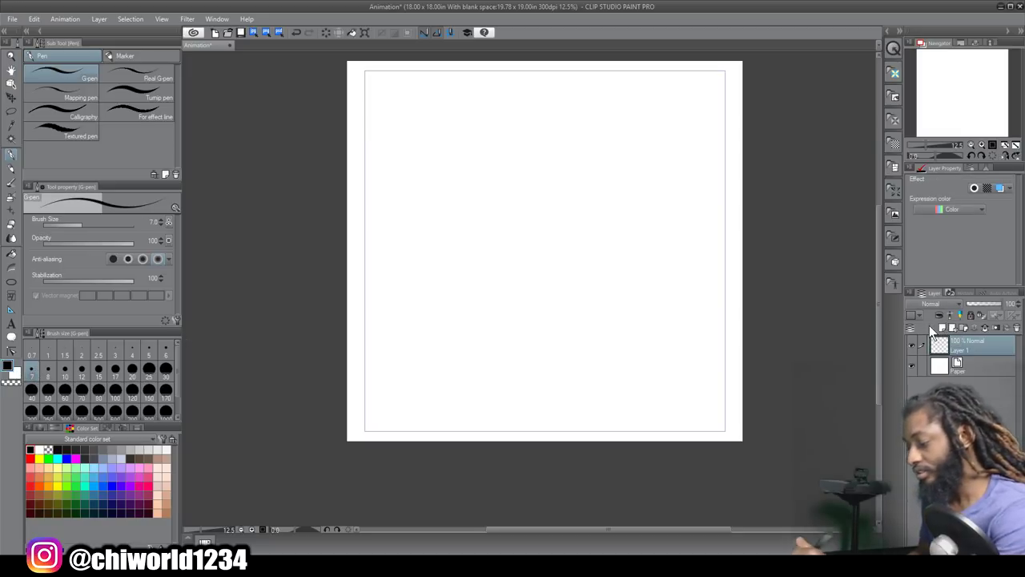
drag(80, 225, 104, 224)
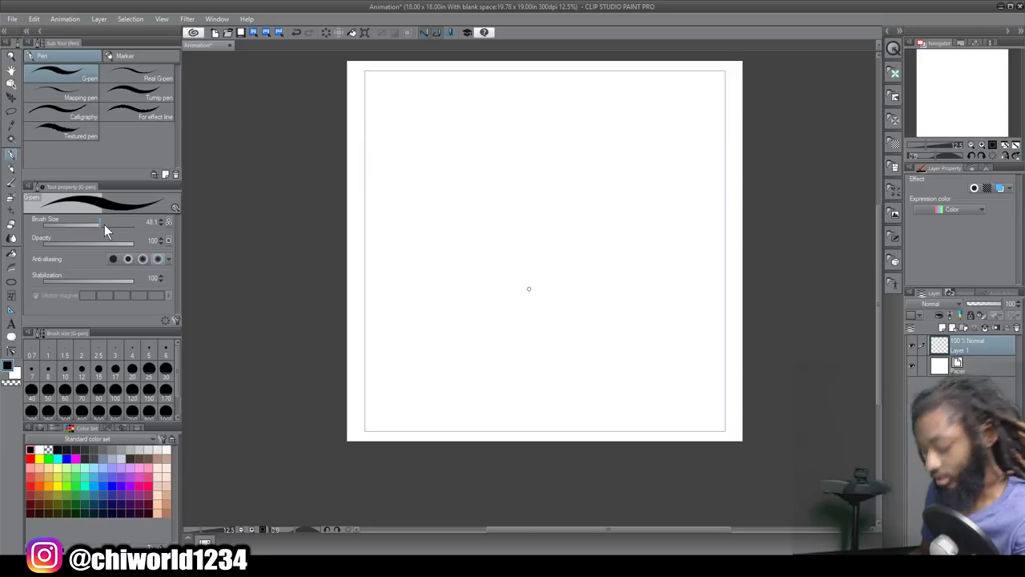
key(ctrl+minus)
key(ctrl+plus)
key(ctrl+plus)
click(104, 225)
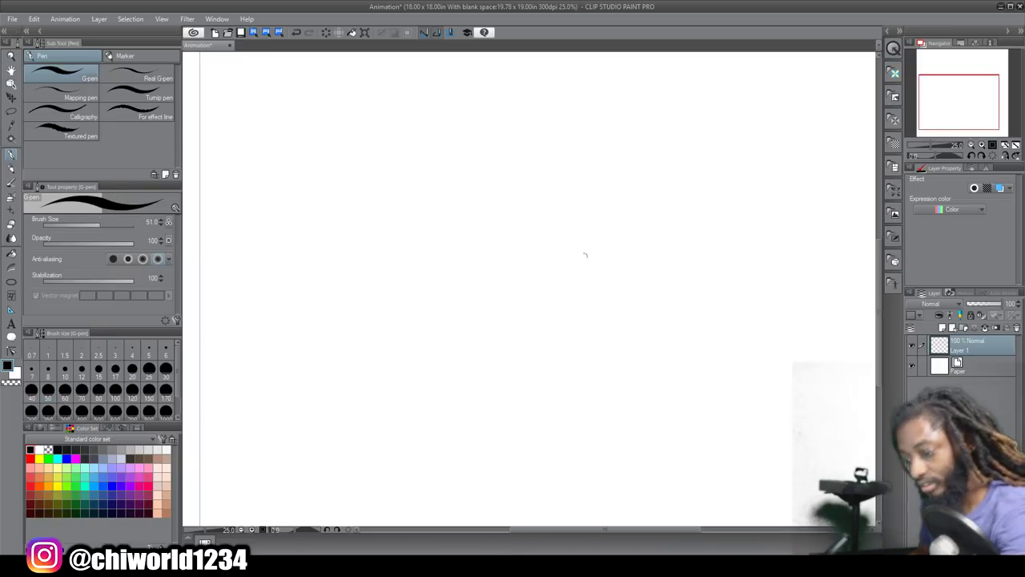
Step: Draw the closed lips and, above them, the nose with its bridge line, nostrils and tip
mouse_move(670, 387)
mouse_down()
mouse_move(612, 356)
mouse_move(549, 358)
mouse_move(490, 385)
mouse_up()
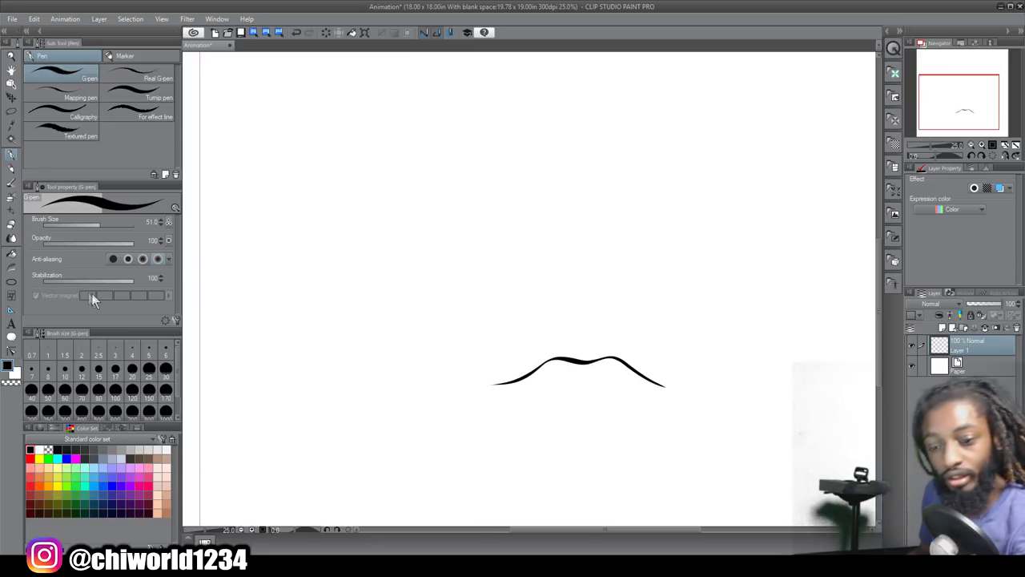
drag(130, 282, 118, 287)
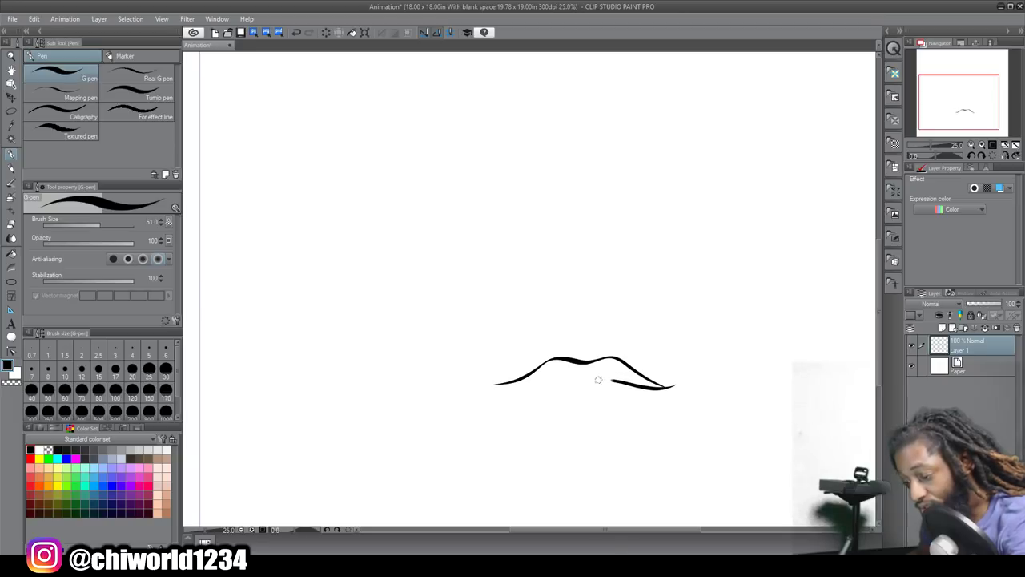
drag(550, 385, 477, 379)
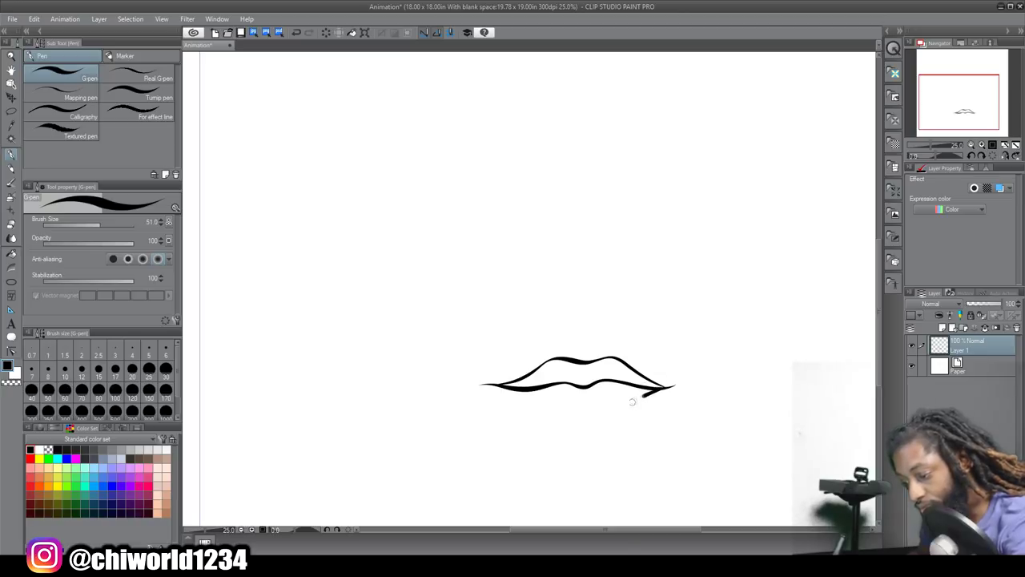
mouse_move(603, 415)
mouse_down()
mouse_move(554, 418)
mouse_move(509, 388)
mouse_up()
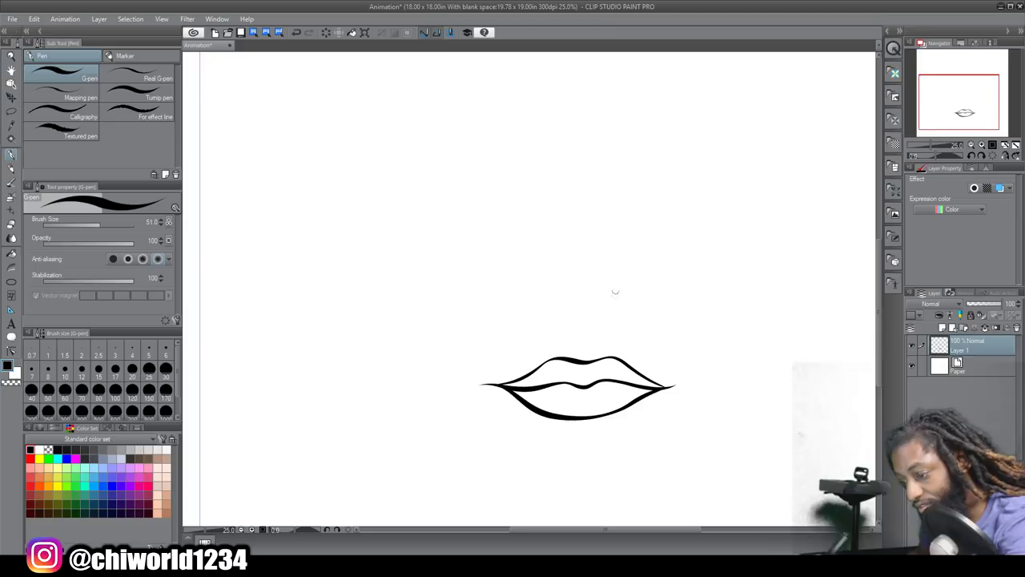
drag(609, 273, 627, 321)
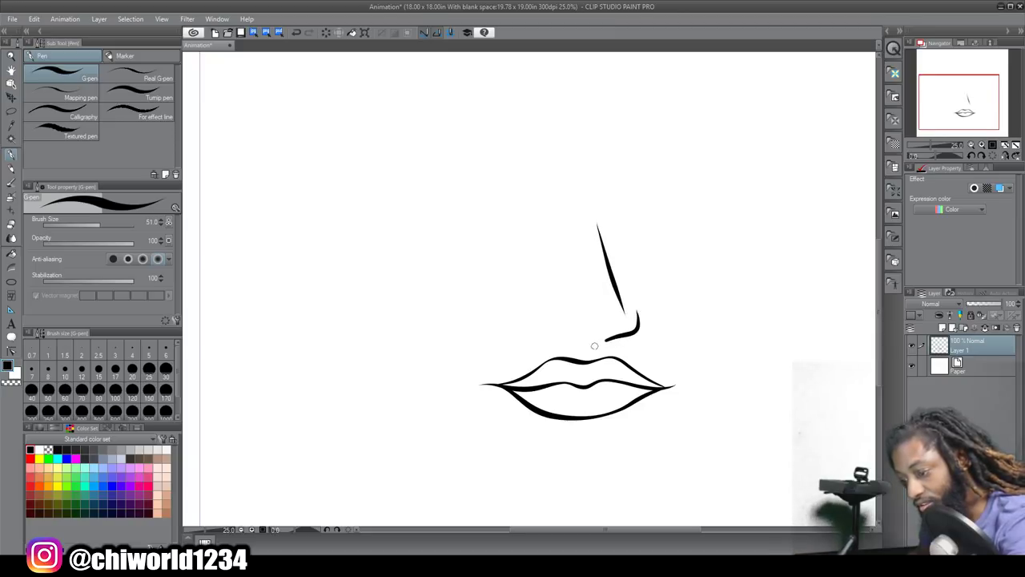
drag(568, 343, 545, 329)
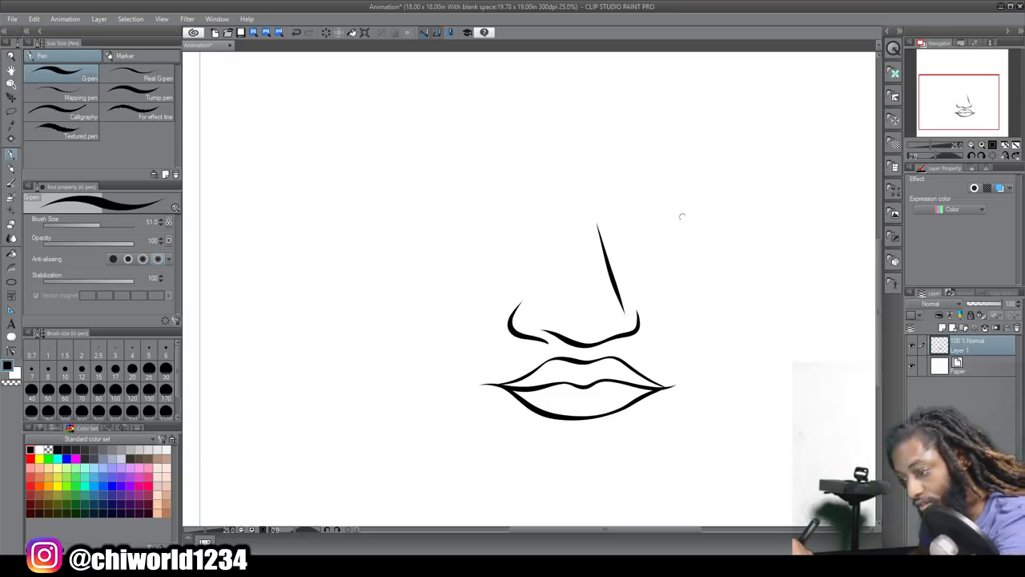
Step: Draw both almond-shaped eye outlines with a crease line under each eye and an eyelid fold above it
drag(676, 203, 633, 201)
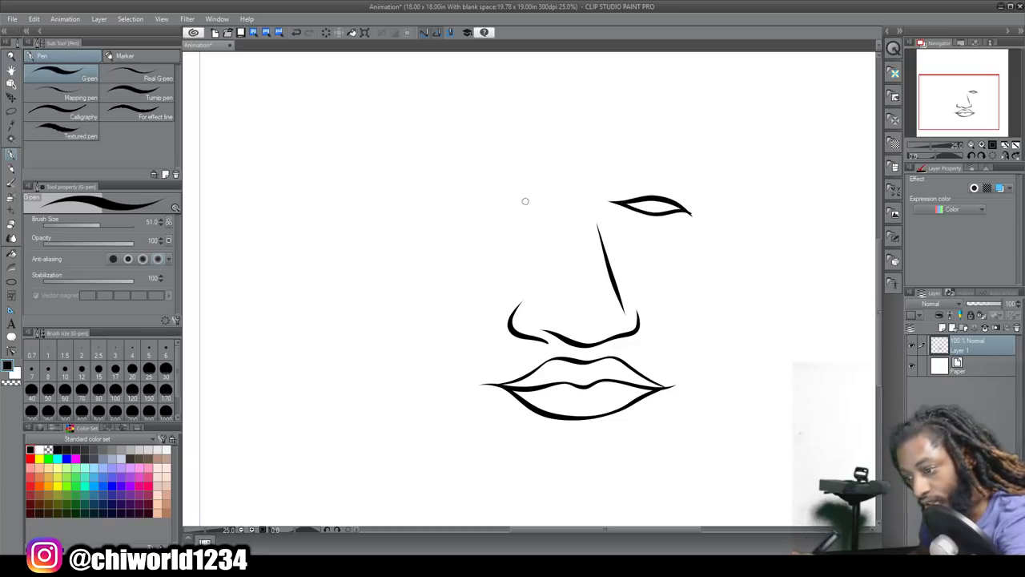
mouse_move(501, 198)
mouse_down()
mouse_move(458, 187)
mouse_move(416, 203)
mouse_up()
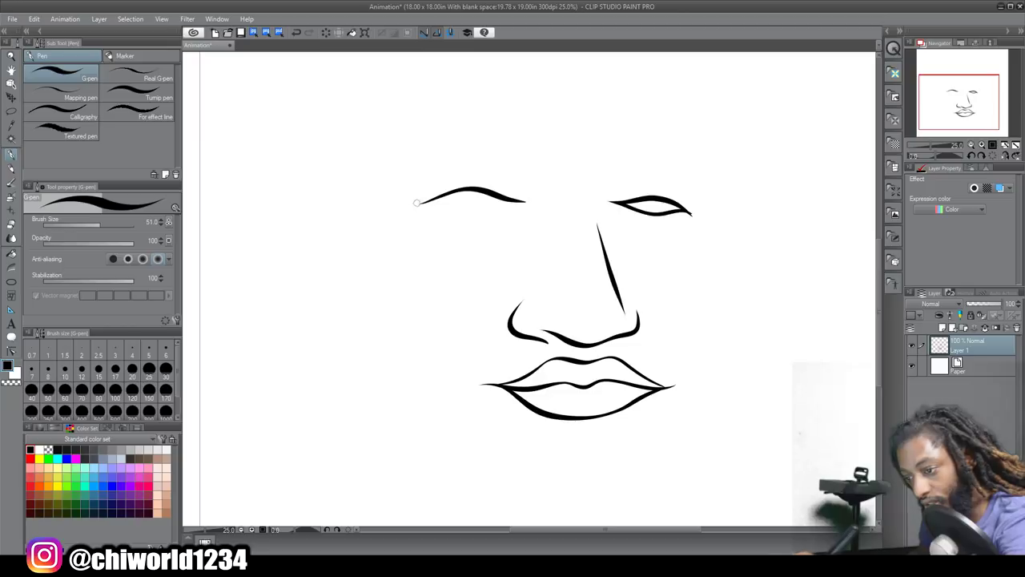
drag(522, 202, 438, 206)
drag(660, 224, 618, 215)
drag(521, 214, 458, 229)
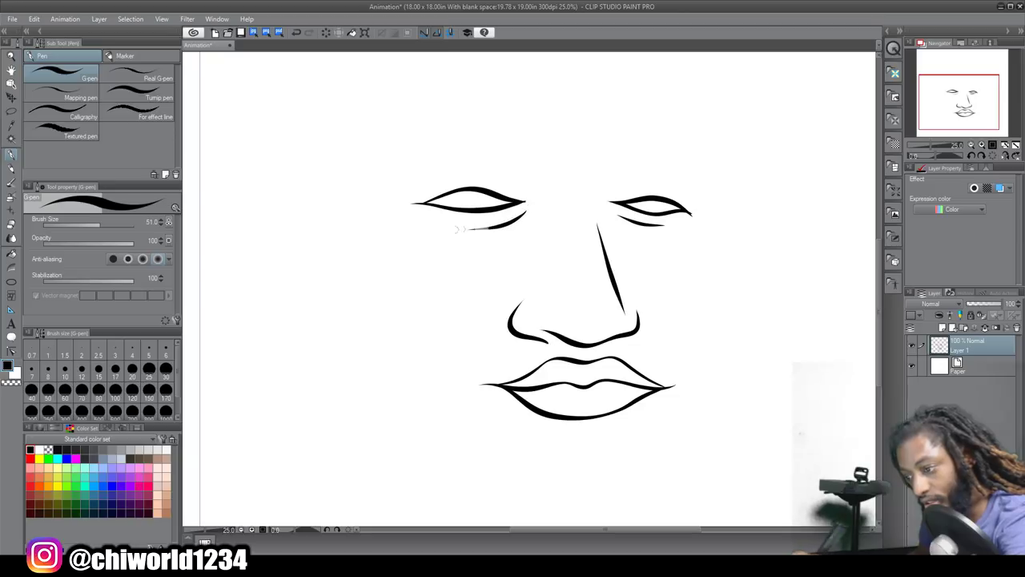
mouse_move(688, 201)
mouse_down()
mouse_move(670, 175)
mouse_move(628, 170)
mouse_up()
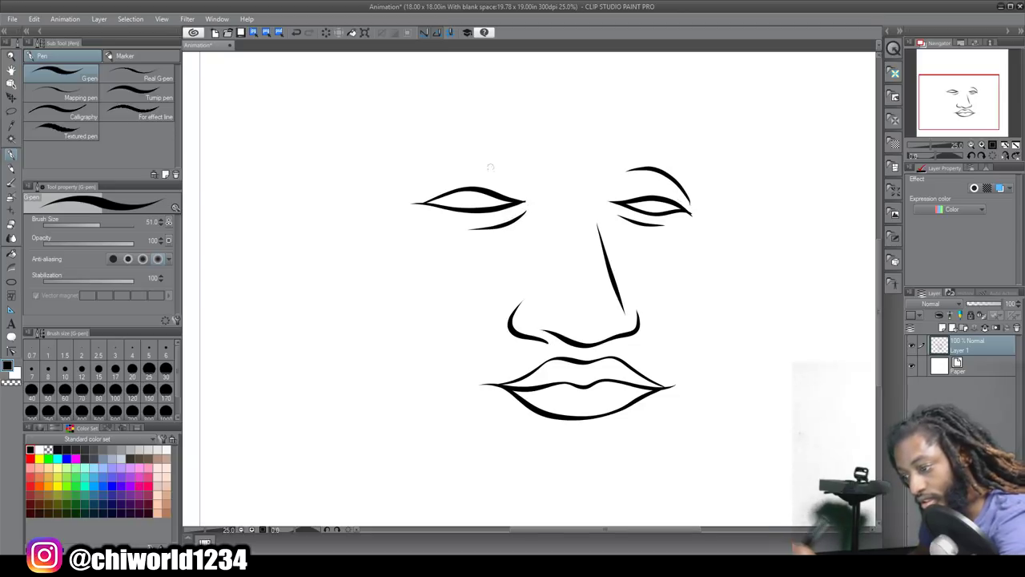
mouse_move(519, 181)
mouse_down()
mouse_move(474, 160)
mouse_move(435, 172)
mouse_up()
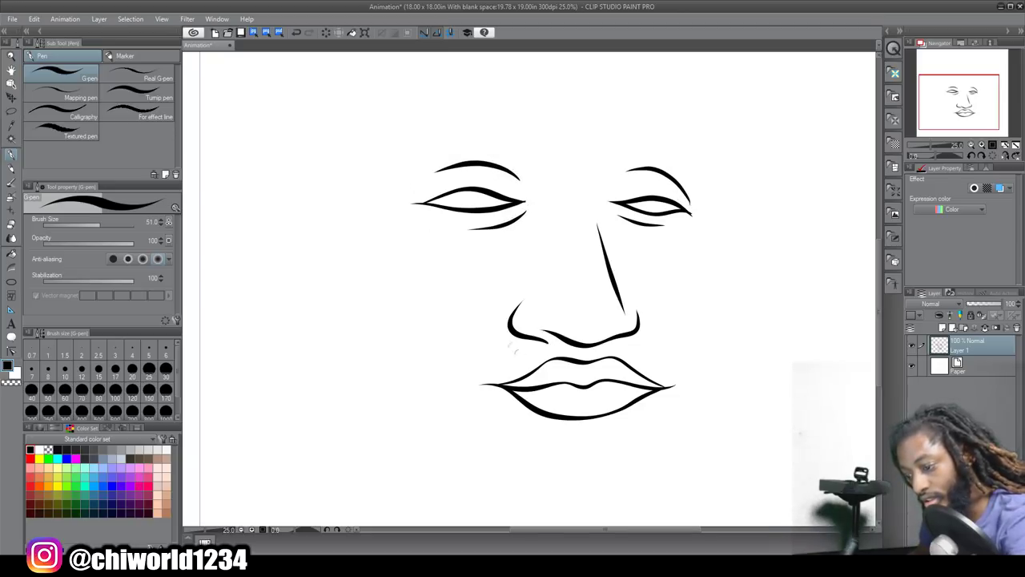
Step: Draw a short curved crease below the lower lip and sketch both eyebrows with hair-like strokes
drag(614, 442, 546, 436)
scroll(486, 416, up, 2)
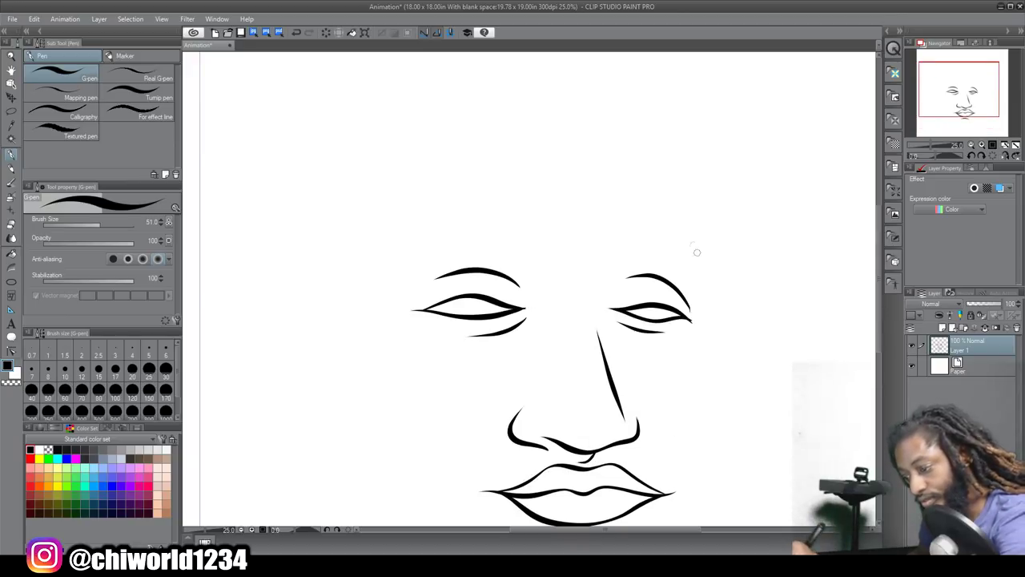
drag(704, 258, 673, 226)
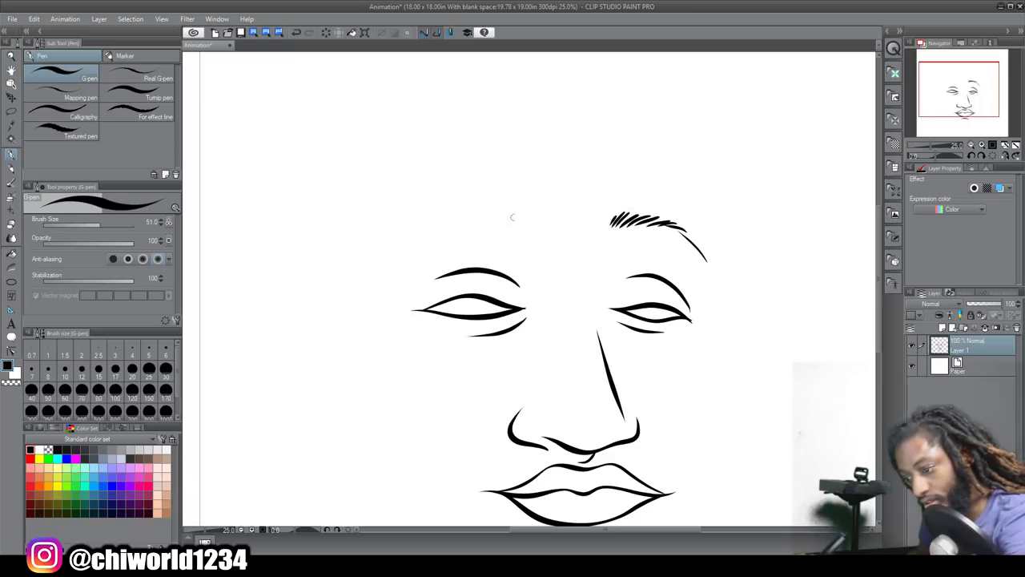
mouse_move(511, 226)
mouse_down()
mouse_move(517, 207)
mouse_move(495, 206)
mouse_up()
drag(429, 222, 480, 212)
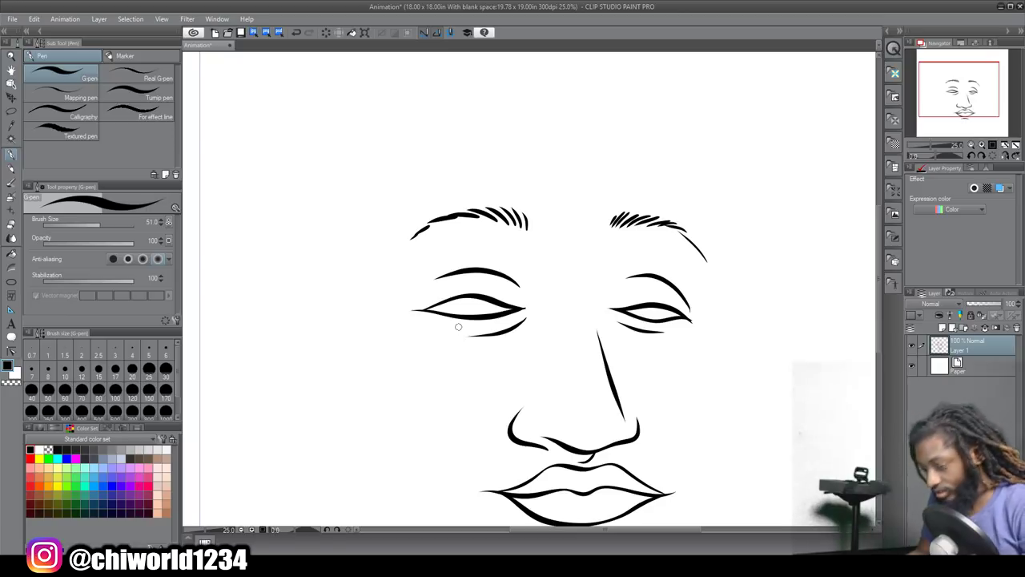
Step: Draw a rounded iris in each eye, undoing a misdrawn iris stroke in the right-hand eye
scroll(590, 393, down, 5)
scroll(582, 385, up, 5)
scroll(582, 384, down, 2)
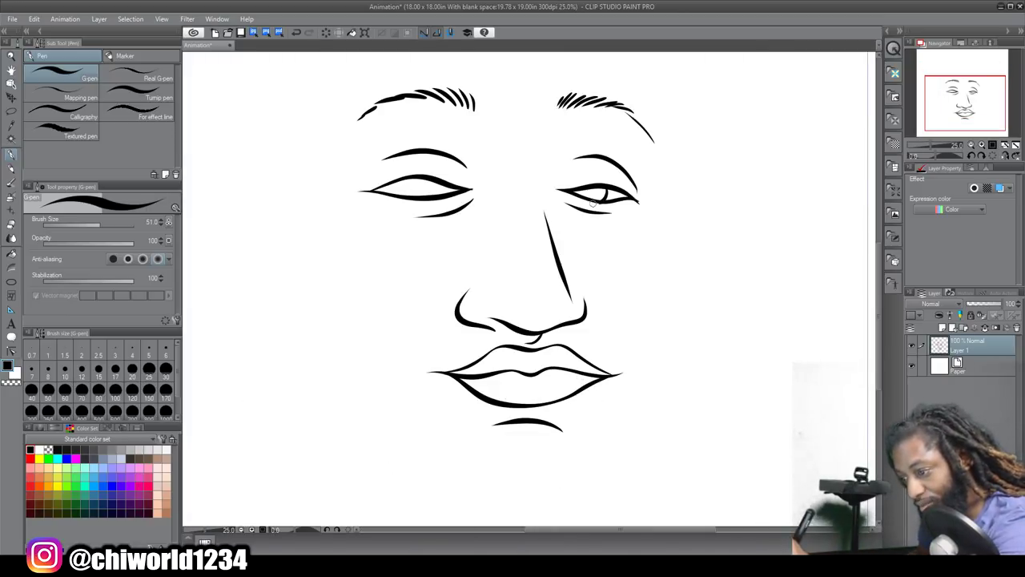
key(ctrl+z)
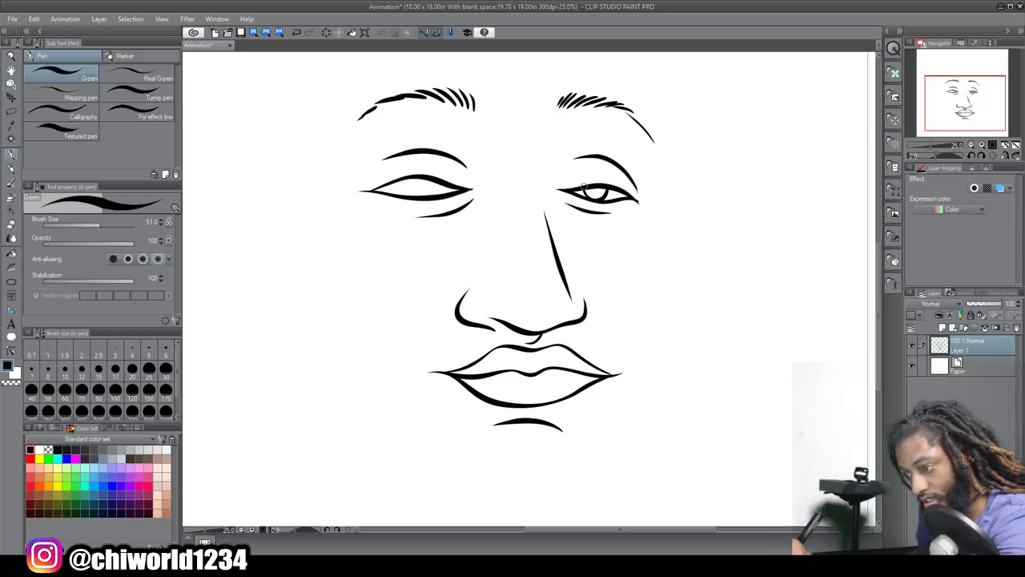
mouse_move(428, 183)
mouse_down()
mouse_move(402, 194)
mouse_move(398, 181)
mouse_up()
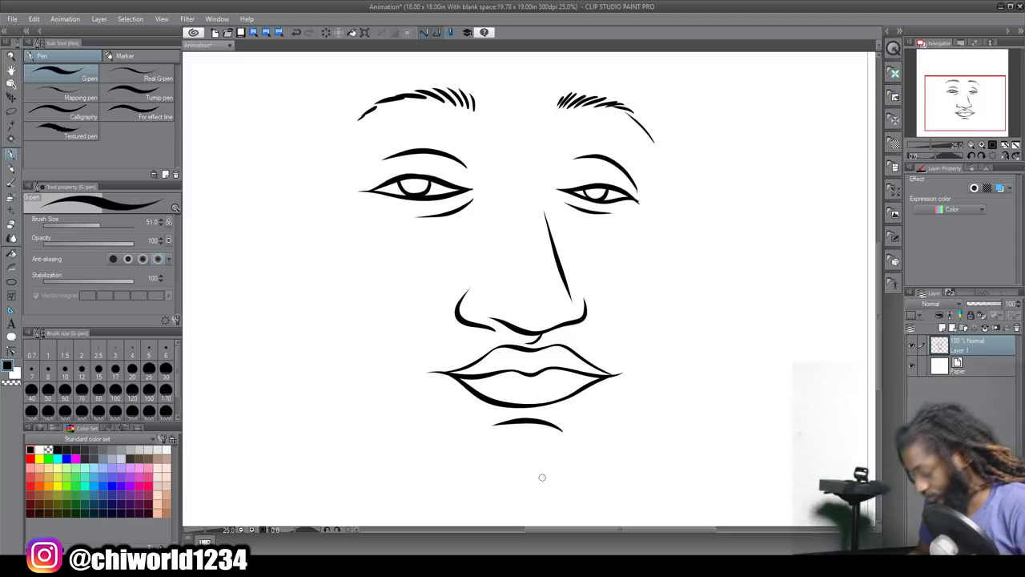
Step: Scale the facial features proportionally to 81% and shift them slightly up on the canvas
scroll(551, 483, down, 2)
scroll(581, 455, left, 1)
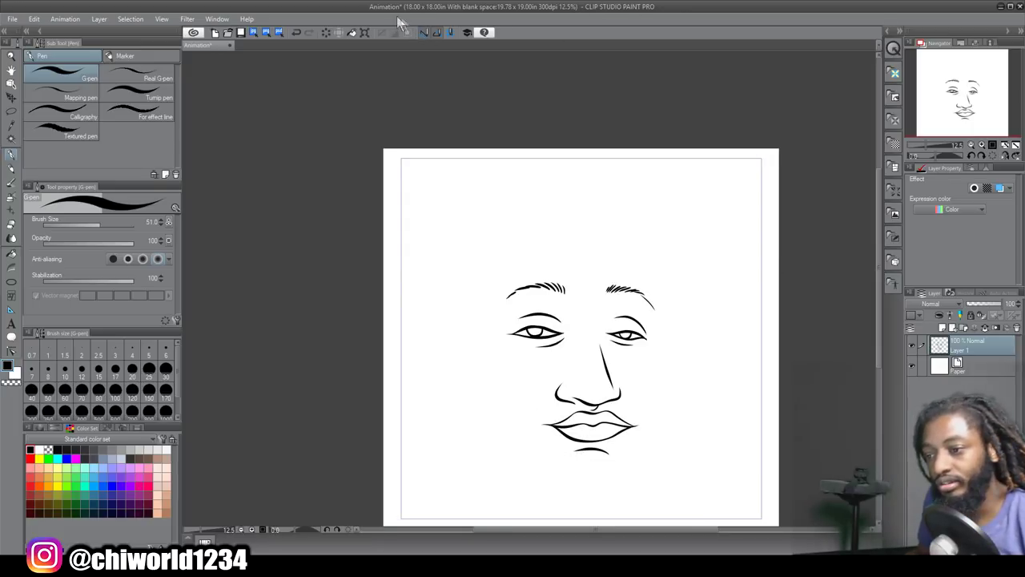
click(362, 31)
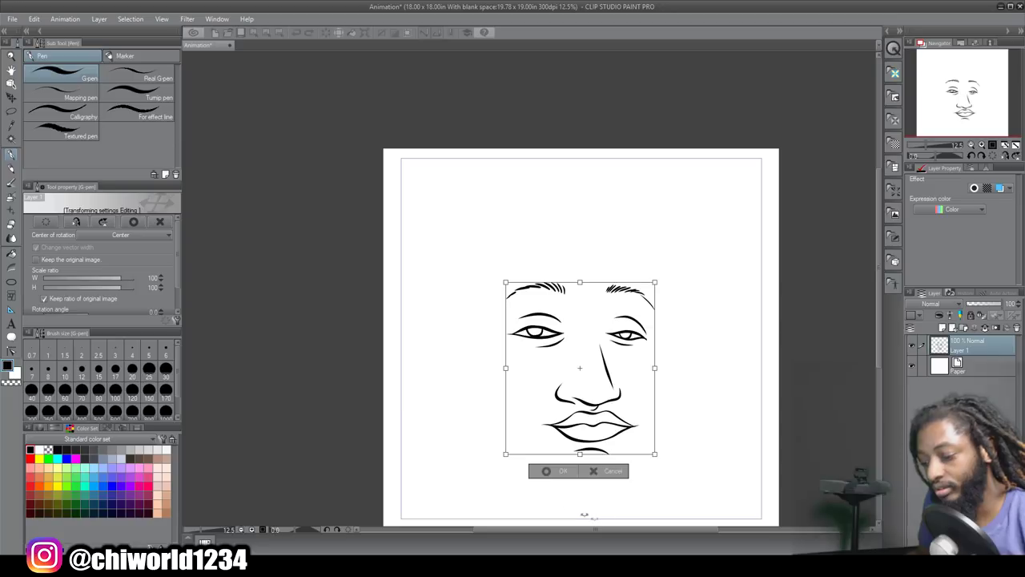
mouse_move(505, 454)
mouse_down()
mouse_move(522, 408)
mouse_move(505, 421)
mouse_up()
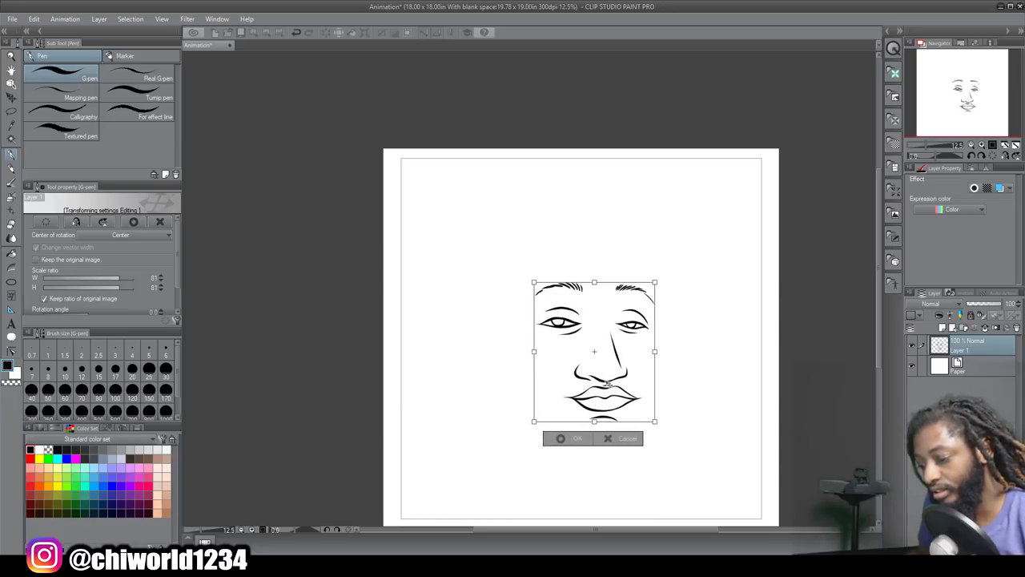
drag(608, 384, 604, 372)
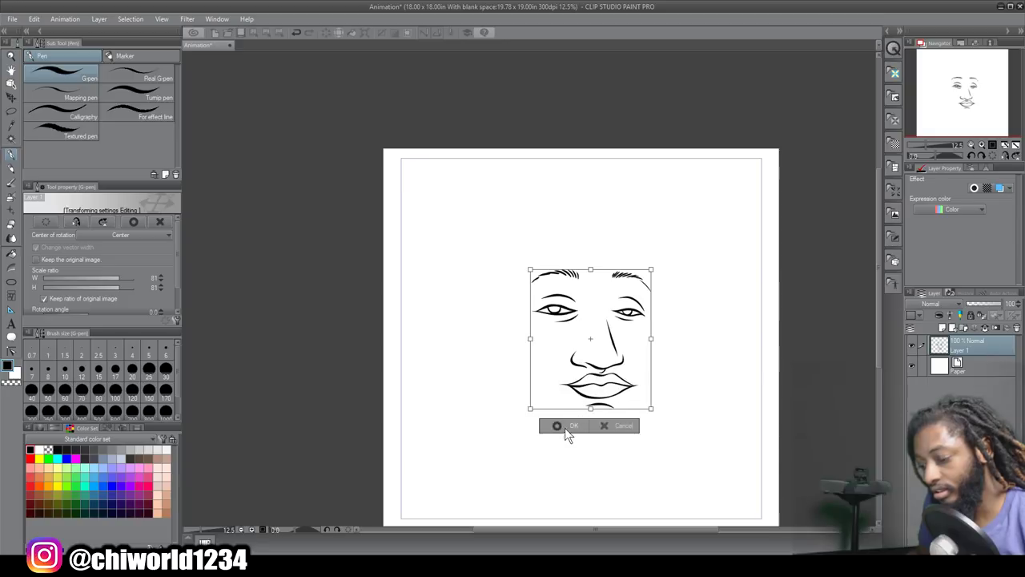
click(570, 425)
Step: Outline the chin and jaw, the left-hand ear and the right-hand side of the face around the features
scroll(569, 427, up, 3)
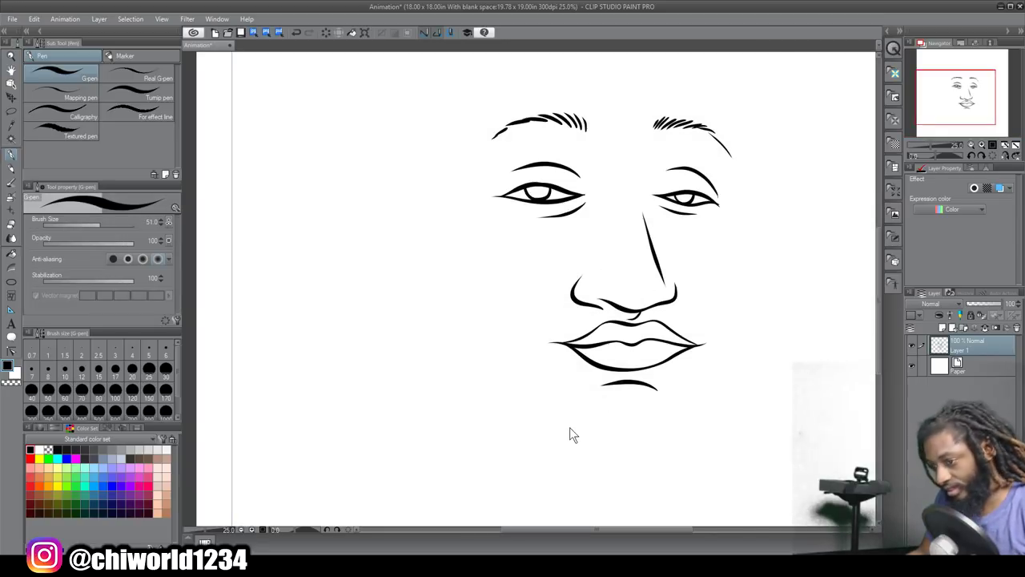
scroll(579, 432, right, 3)
scroll(577, 426, up, 2)
scroll(578, 427, down, 1)
scroll(580, 427, left, 3)
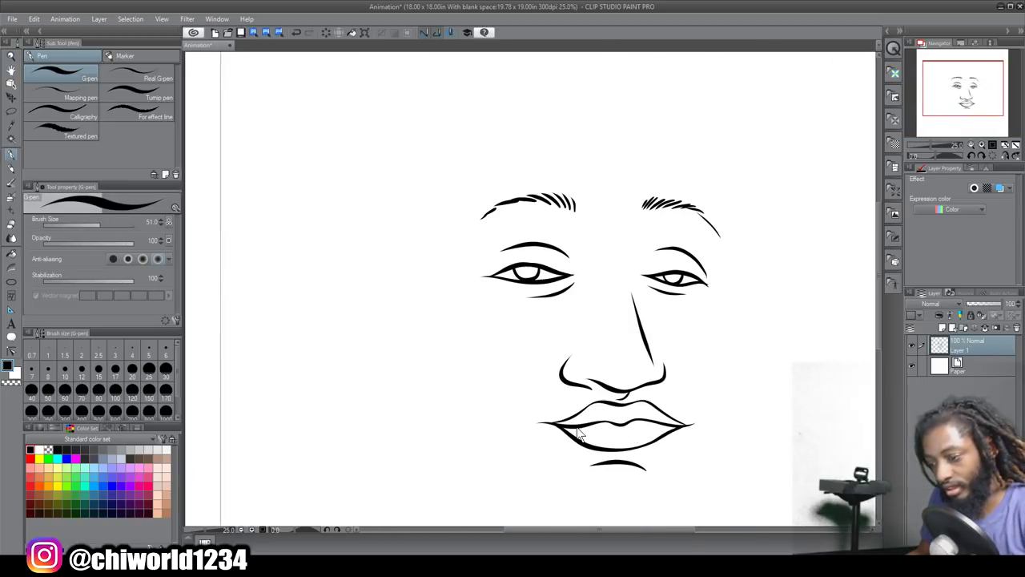
scroll(585, 448, down, 3)
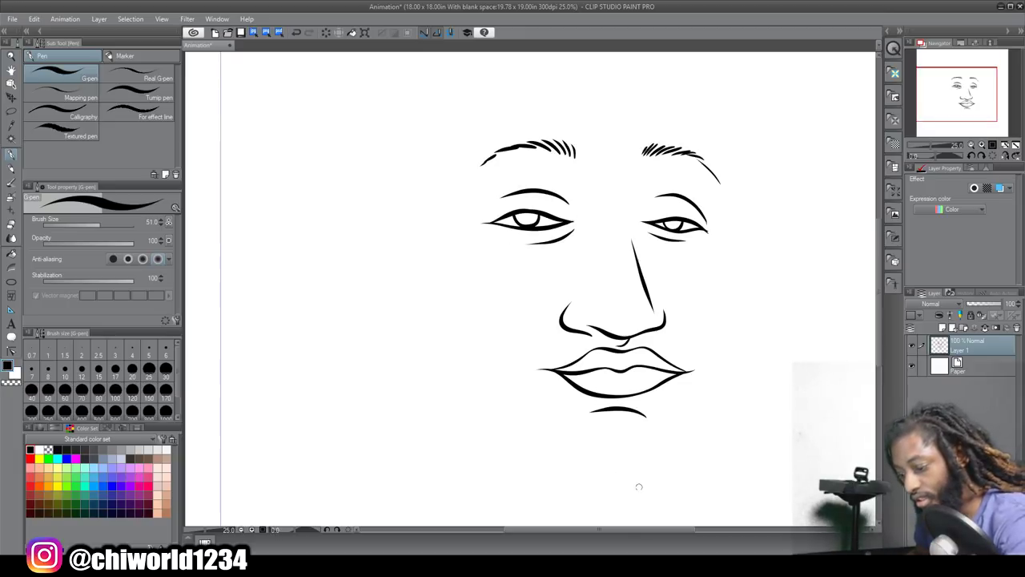
mouse_move(629, 494)
mouse_down()
mouse_move(566, 492)
mouse_move(534, 471)
mouse_move(452, 361)
mouse_move(438, 294)
mouse_move(412, 301)
mouse_move(385, 277)
mouse_move(372, 192)
mouse_move(395, 177)
mouse_move(419, 205)
mouse_up()
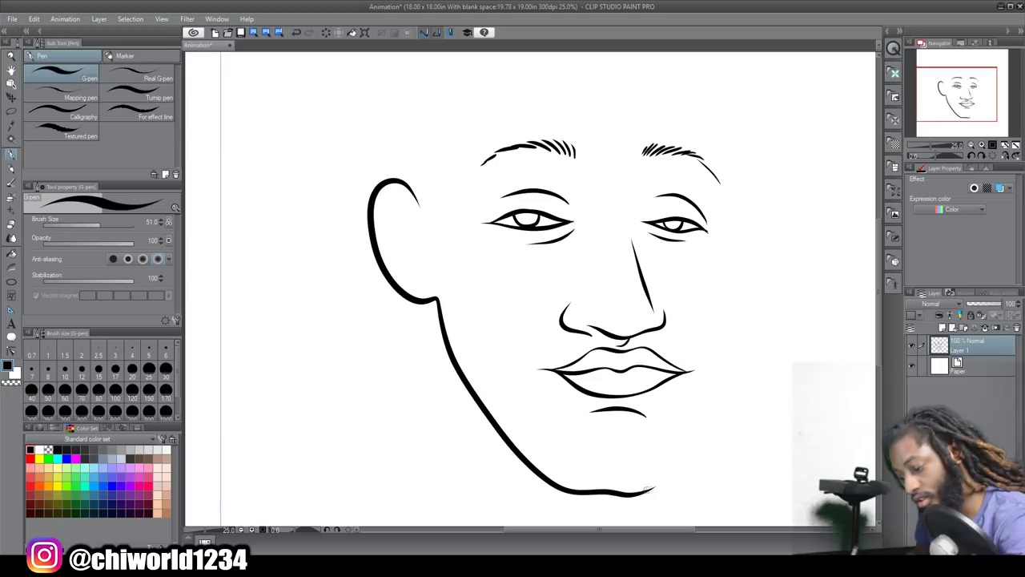
mouse_move(669, 466)
mouse_down()
mouse_move(713, 385)
mouse_move(732, 297)
mouse_move(736, 149)
mouse_up()
Step: Draw the hairline from the left-hand ear across the forehead and down to the right-hand side of the face
scroll(726, 115, up, 3)
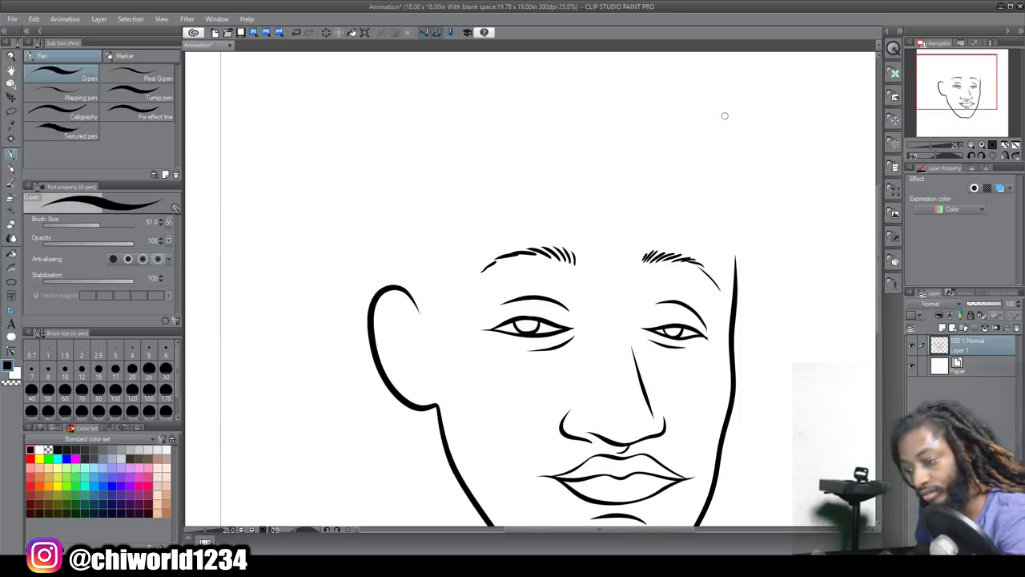
mouse_move(418, 284)
mouse_down()
mouse_move(459, 217)
mouse_move(462, 143)
mouse_move(477, 132)
mouse_move(560, 123)
mouse_move(711, 154)
mouse_up()
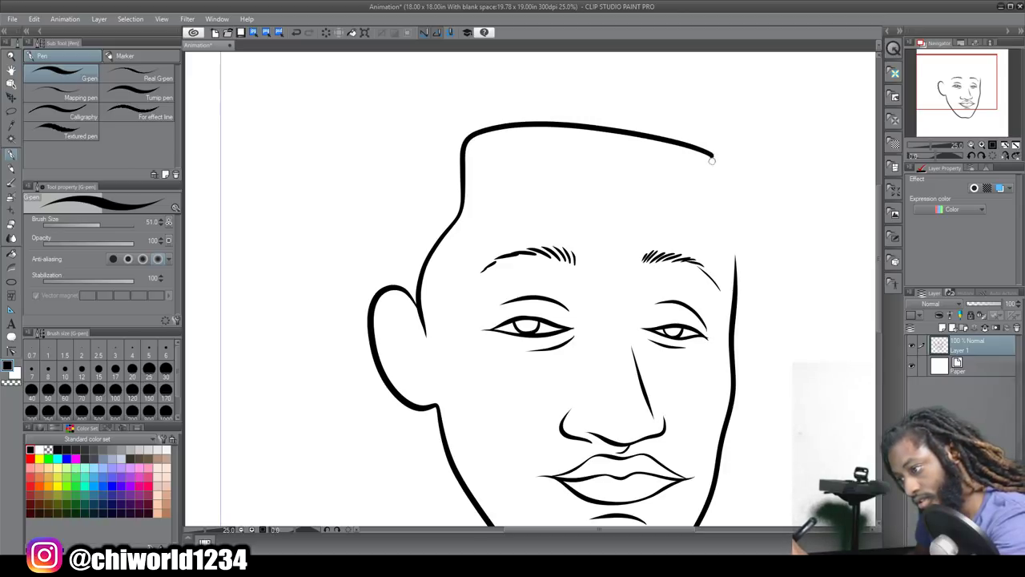
drag(717, 191, 732, 314)
Step: Outline the outer hair from the right-hand temple over to the left-hand ear, lowering stabilization to 10 for the bumpy, curly top edge
scroll(728, 414, down, 2)
scroll(728, 414, up, 2)
scroll(727, 414, left, 2)
scroll(728, 413, up, 1)
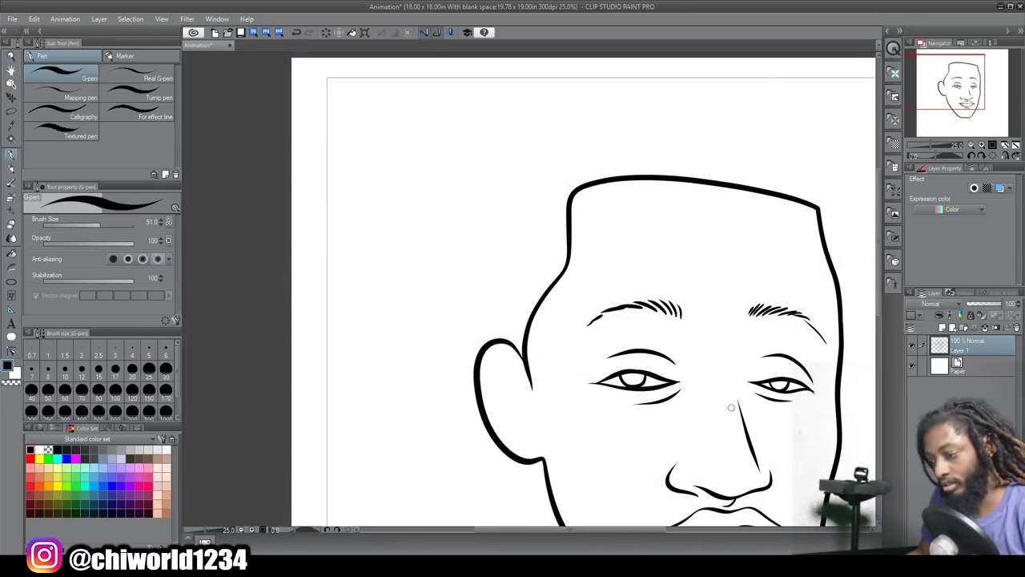
scroll(729, 397, up, 1)
drag(838, 342, 843, 230)
drag(851, 191, 829, 191)
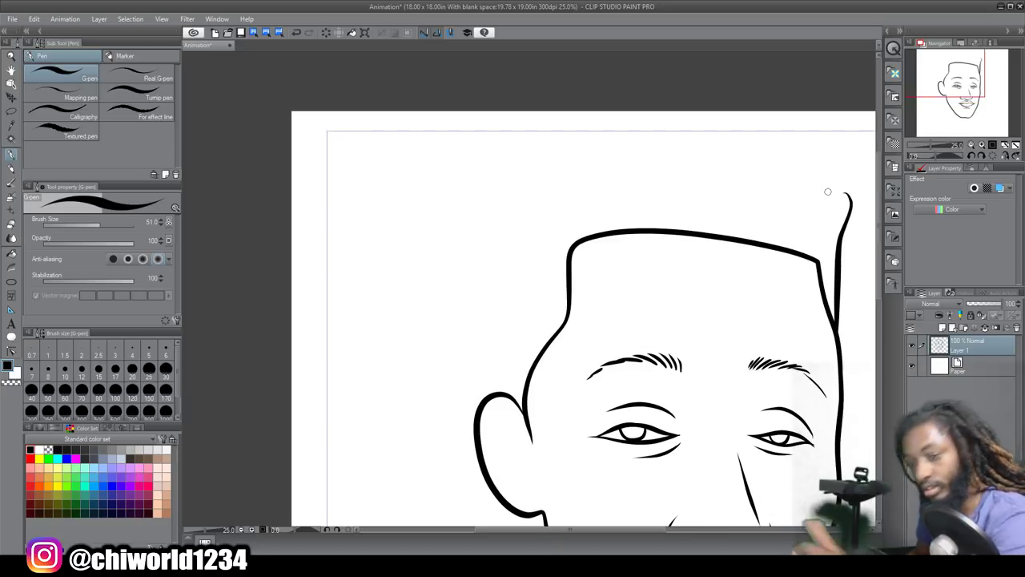
drag(124, 280, 111, 291)
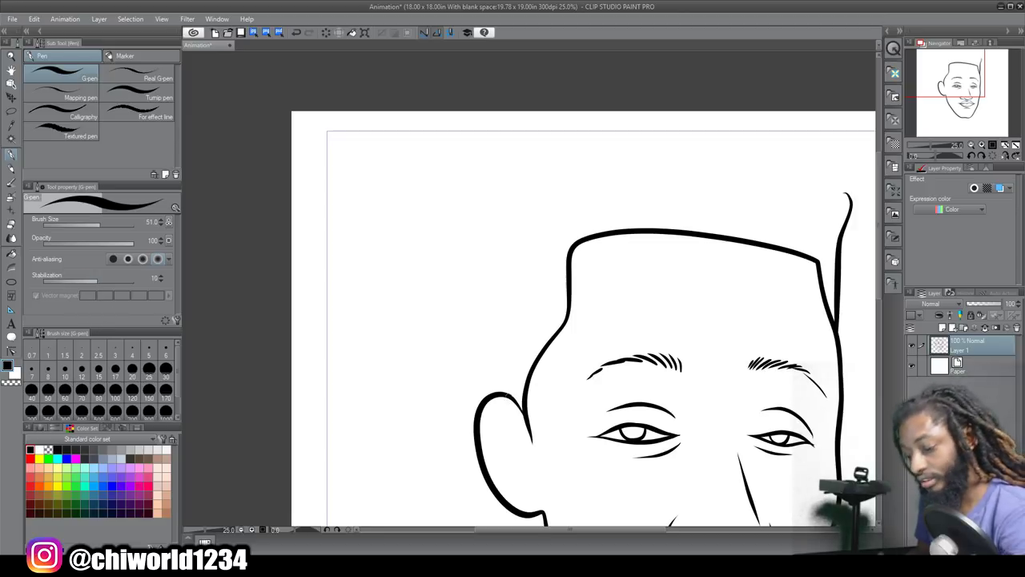
mouse_move(497, 388)
mouse_down()
mouse_move(456, 262)
mouse_move(431, 234)
mouse_move(453, 153)
mouse_move(470, 156)
mouse_move(514, 117)
mouse_move(641, 118)
mouse_move(726, 128)
mouse_move(762, 150)
mouse_move(796, 145)
mouse_move(846, 202)
mouse_up()
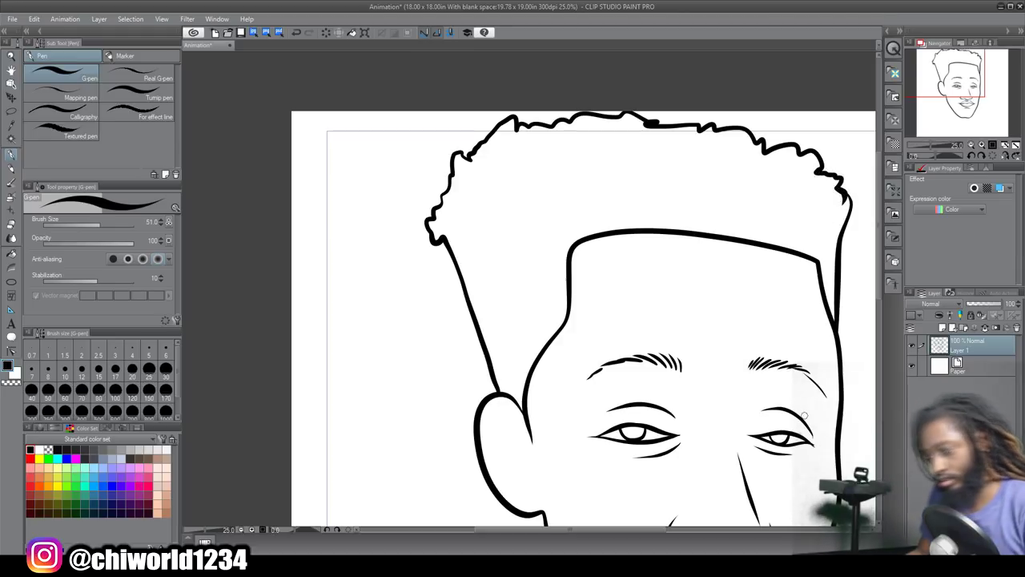
Step: Draw the inner folds and dark recess of the left-hand ear with the stabilization raised to 64
scroll(787, 458, down, 3)
scroll(785, 445, down, 1)
scroll(785, 445, right, 1)
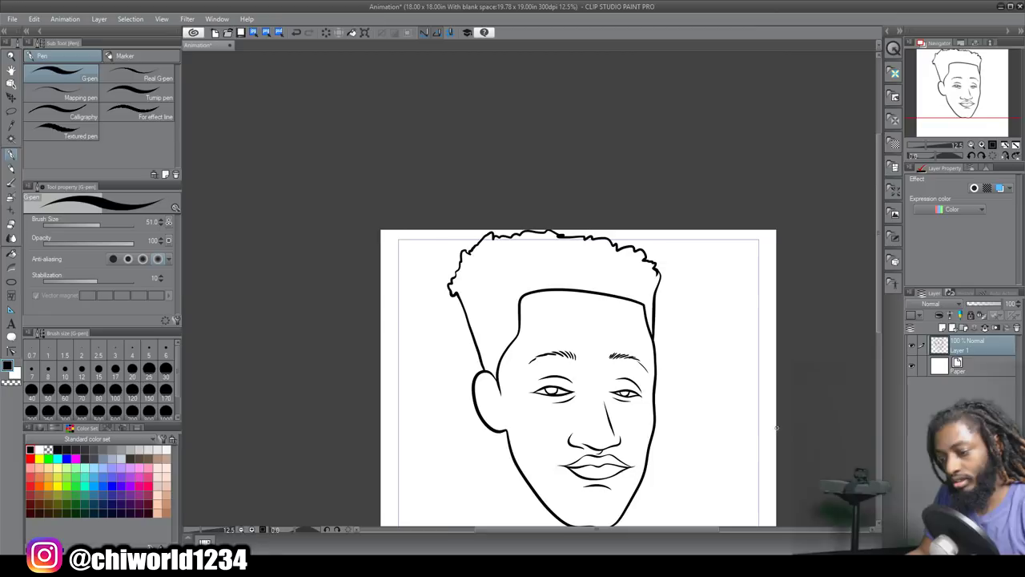
scroll(777, 423, up, 3)
scroll(777, 422, left, 3)
scroll(761, 427, down, 2)
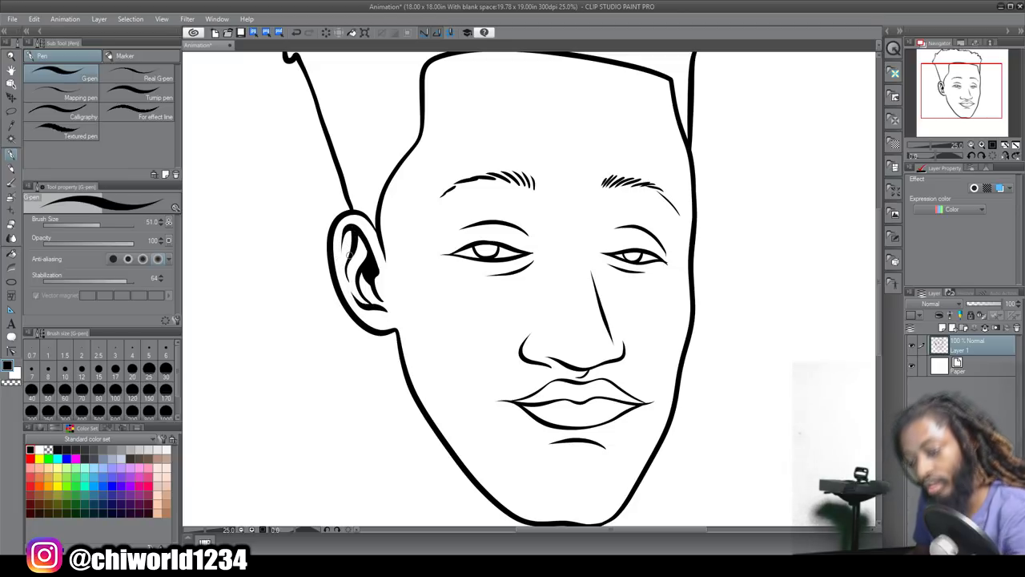
Step: Draw small solid black pupils inside the irises of both eyes
scroll(350, 254, down, 2)
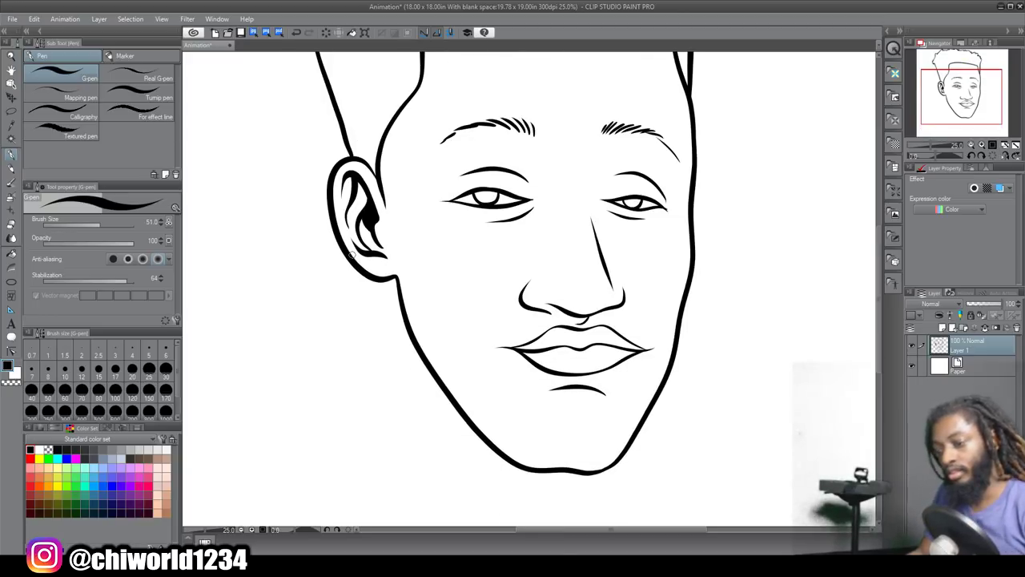
scroll(352, 255, down, 2)
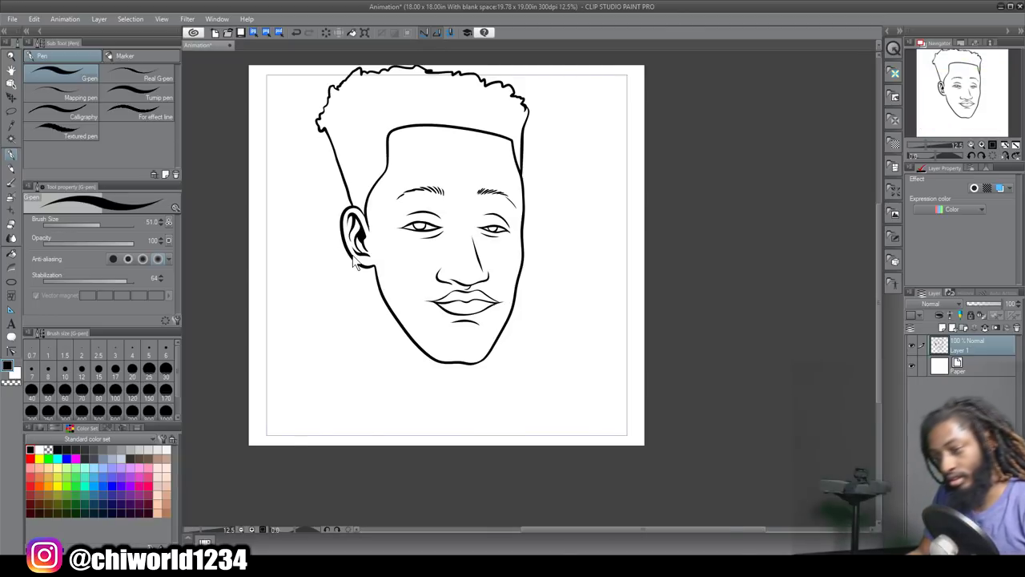
scroll(357, 255, left, 2)
scroll(365, 247, up, 5)
scroll(370, 247, right, 3)
scroll(370, 255, down, 4)
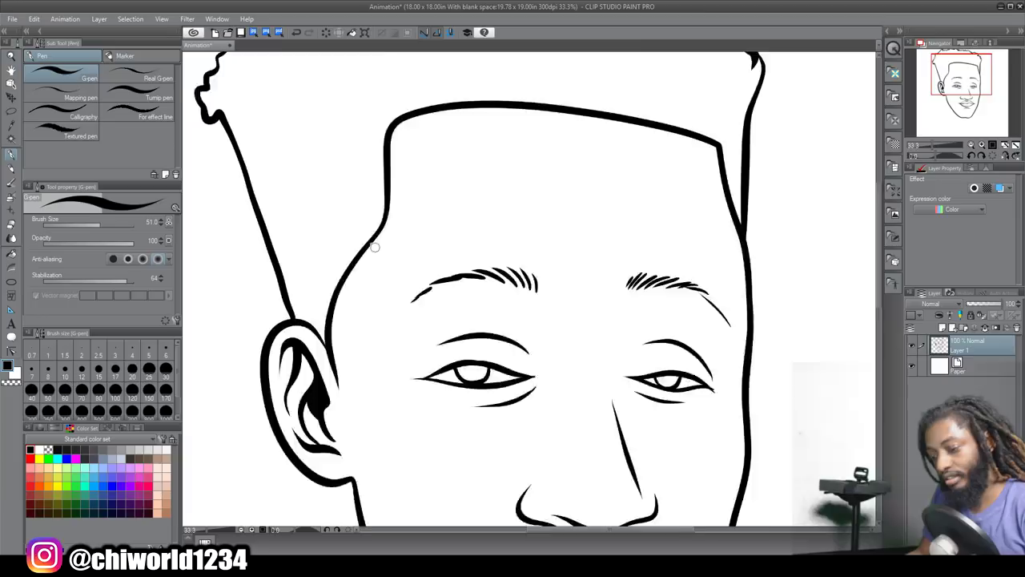
scroll(375, 252, up, 1)
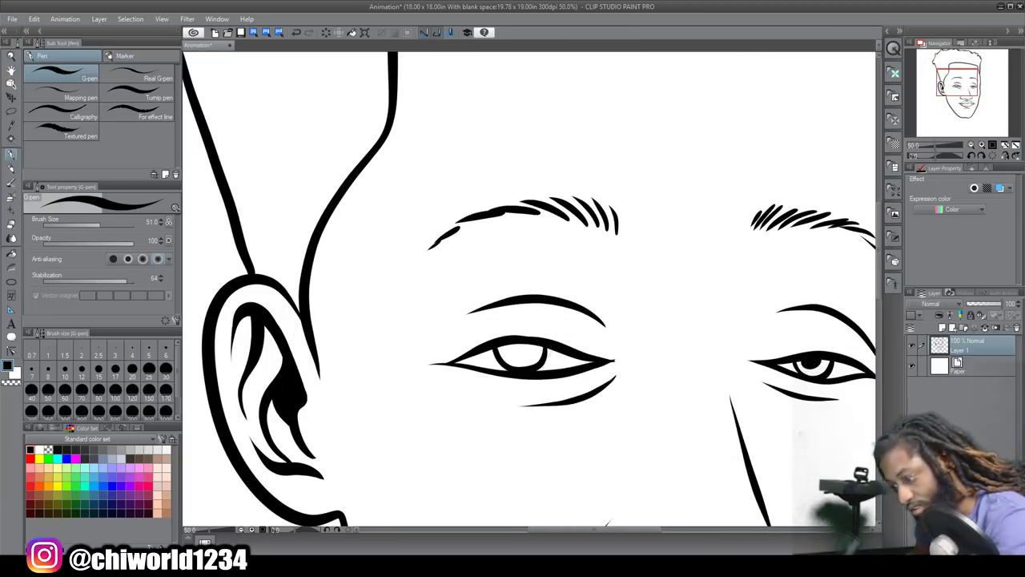
drag(531, 347, 507, 341)
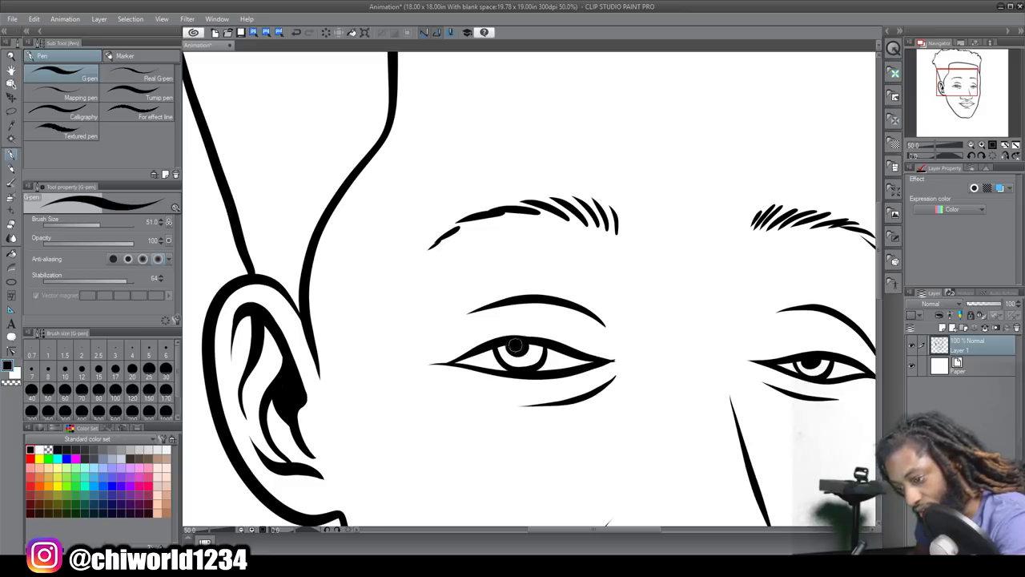
Step: Move the whole portrait down and slightly right so it sits centred inside the canvas margins
scroll(529, 364, down, 5)
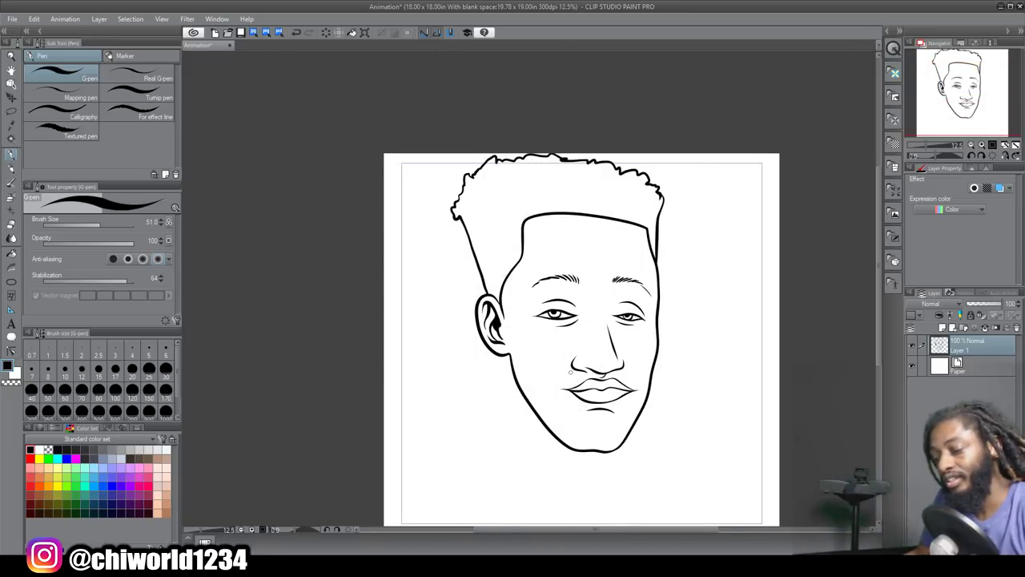
click(365, 32)
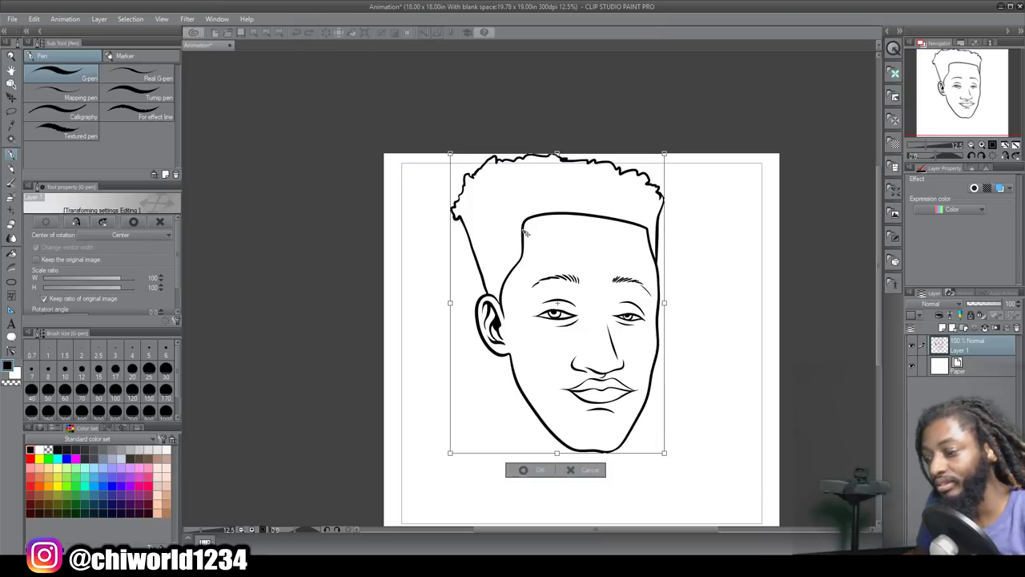
drag(523, 290, 548, 334)
scroll(547, 328, down, 3)
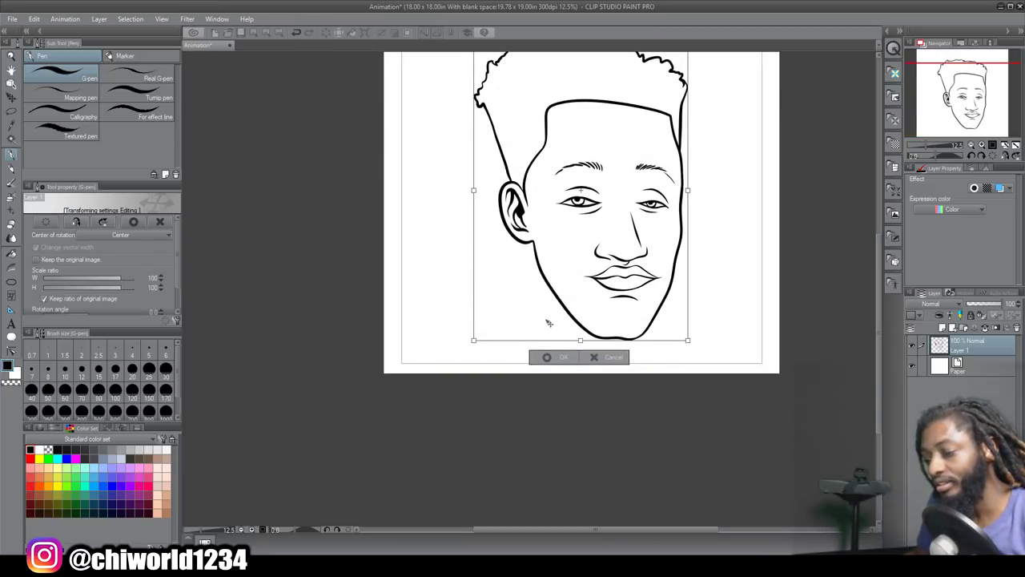
scroll(548, 281, up, 1)
drag(531, 225, 522, 217)
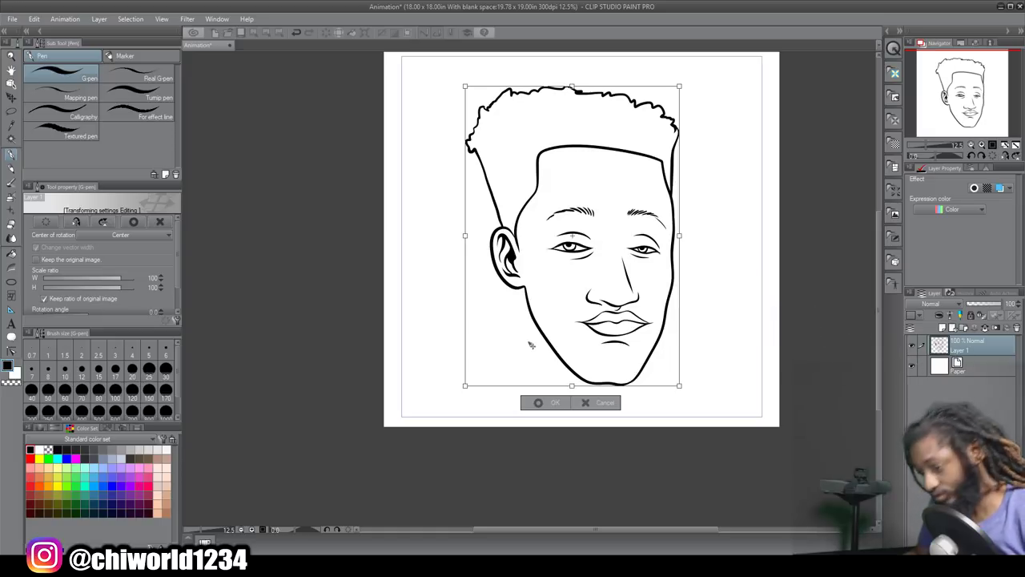
click(555, 405)
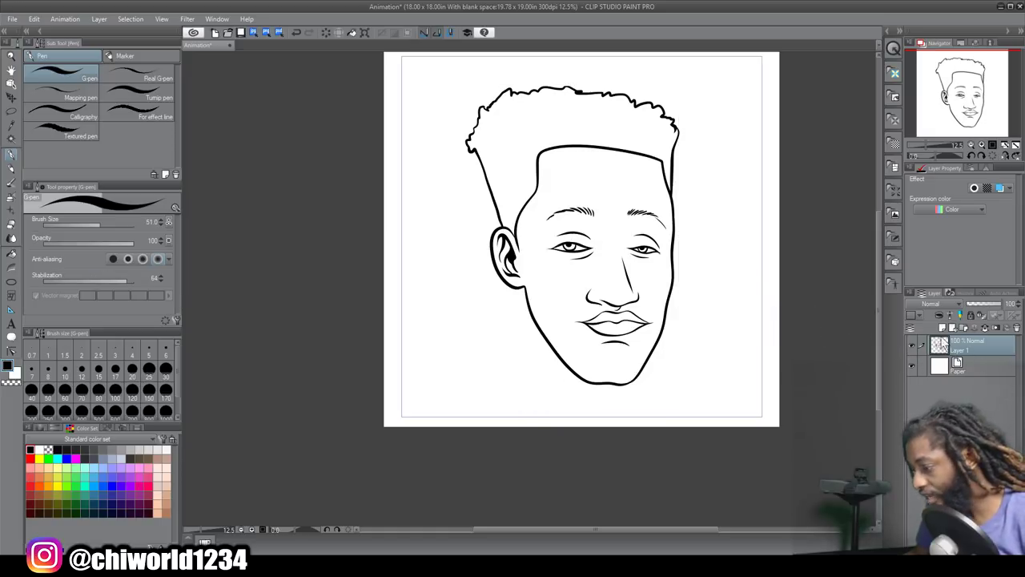
Step: Add a new layer beneath the line art and fill the face and ear on it with a light brown skin tone
click(945, 329)
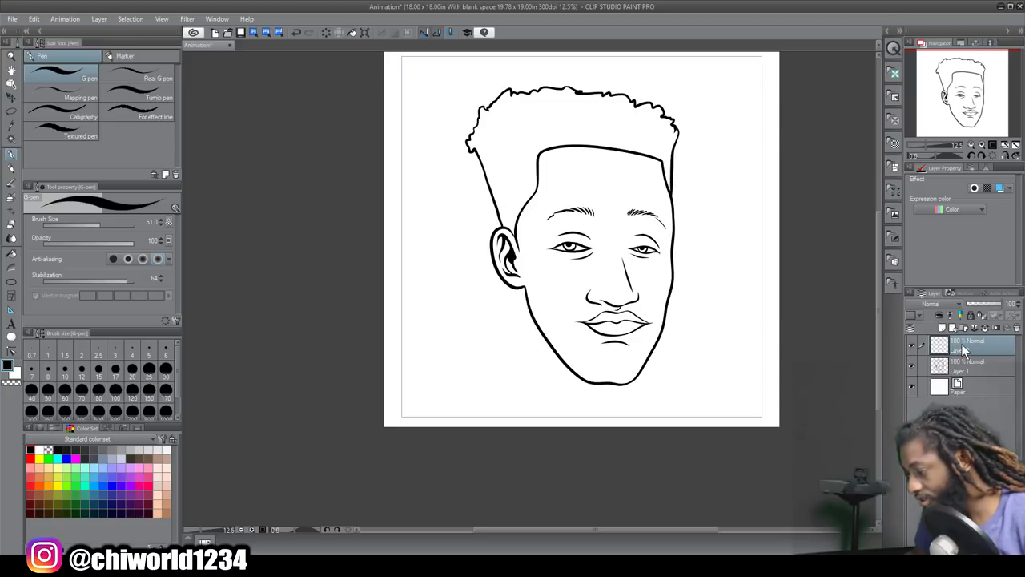
drag(966, 360, 967, 375)
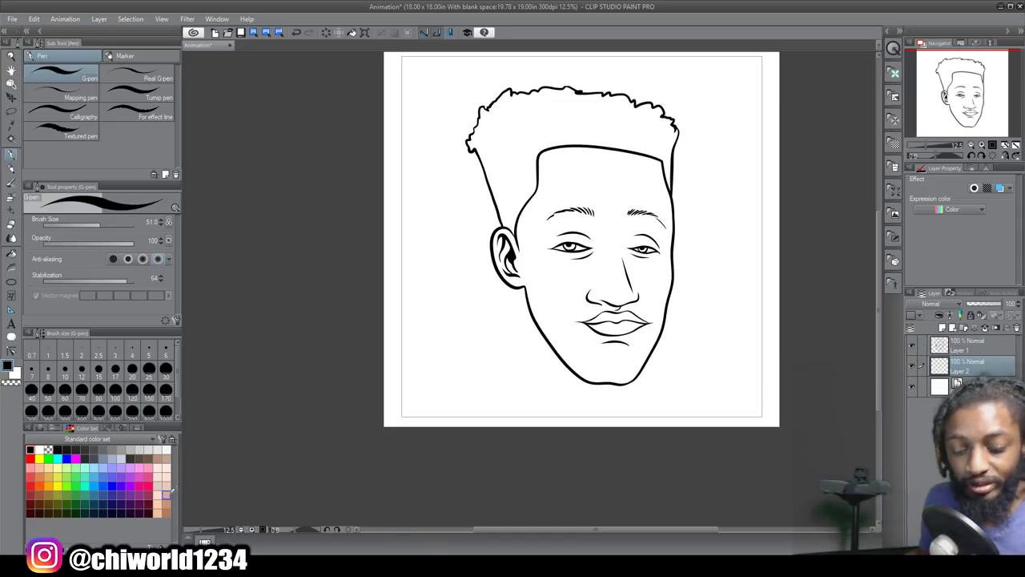
click(165, 487)
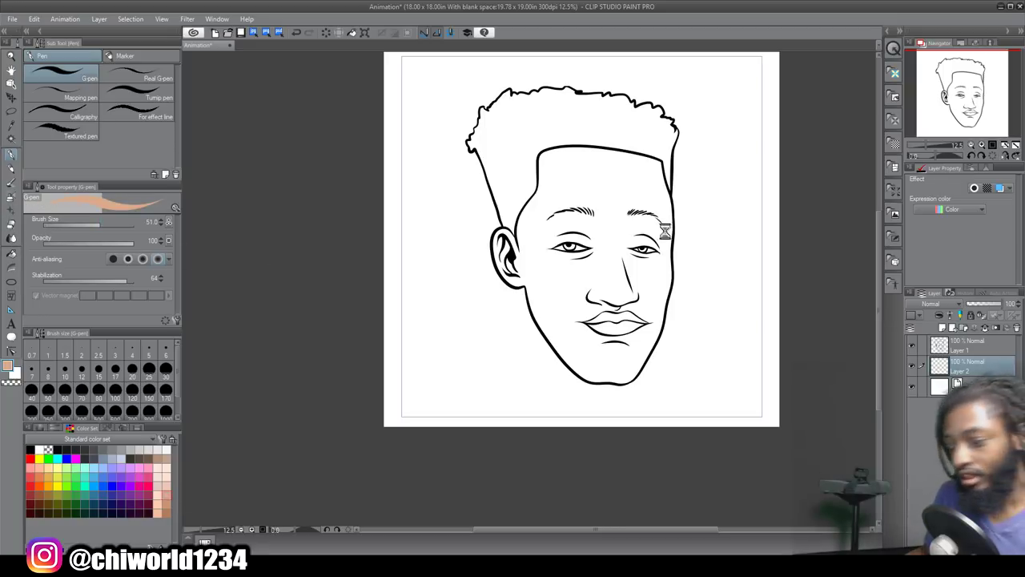
key(g)
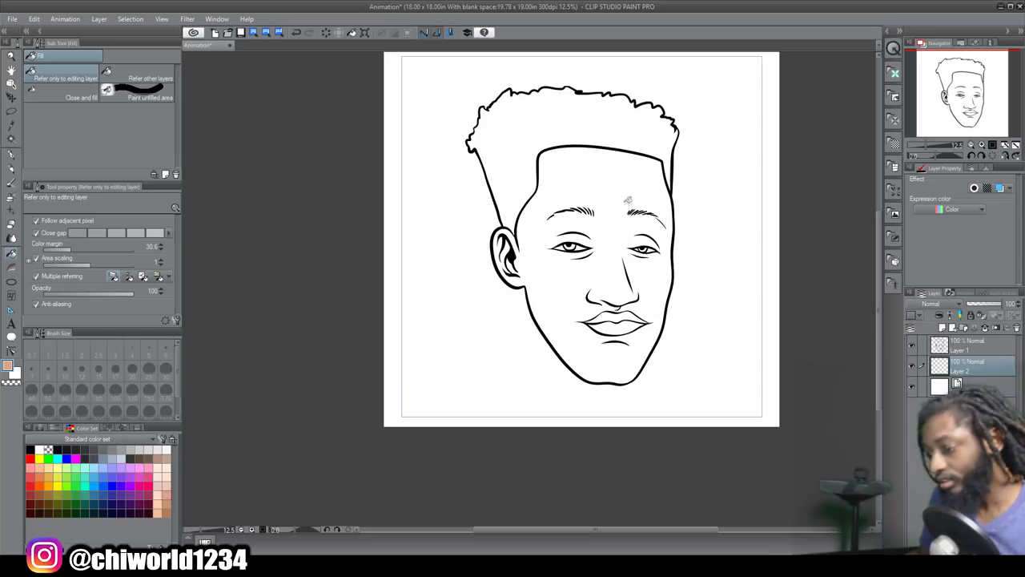
click(617, 189)
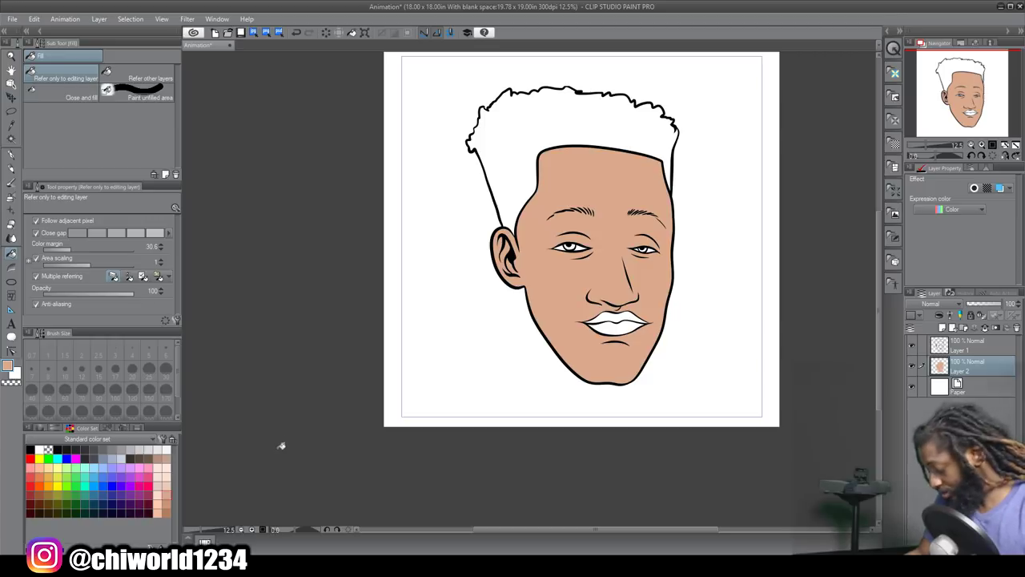
Step: Switch back to the G-pen, lowering its stabilization to 2 and enlarging its brush size to 137.2
scroll(284, 455, up, 2)
scroll(283, 461, right, 2)
scroll(283, 462, up, 1)
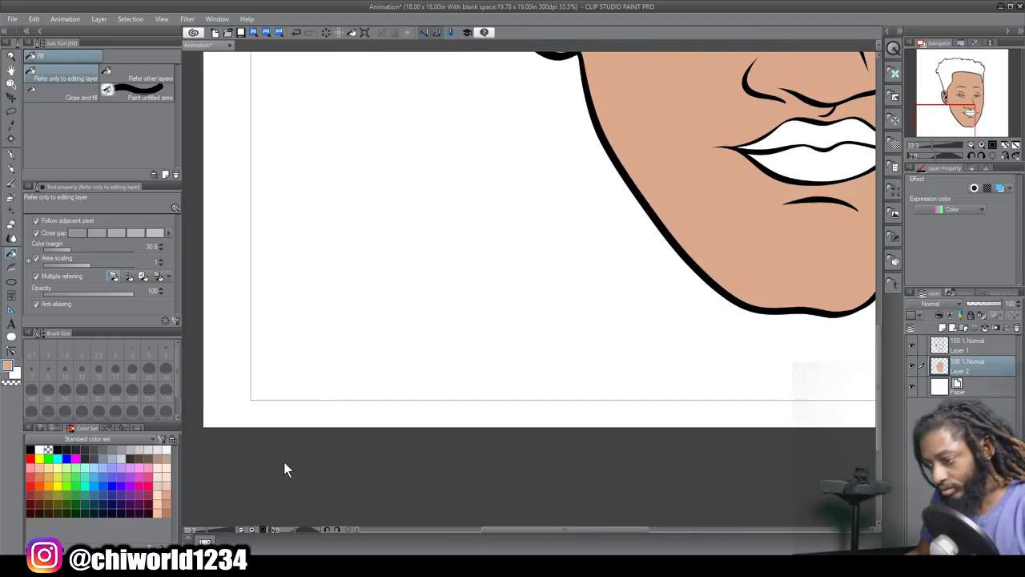
scroll(285, 459, right, 1)
scroll(286, 458, up, 2)
scroll(287, 457, right, 1)
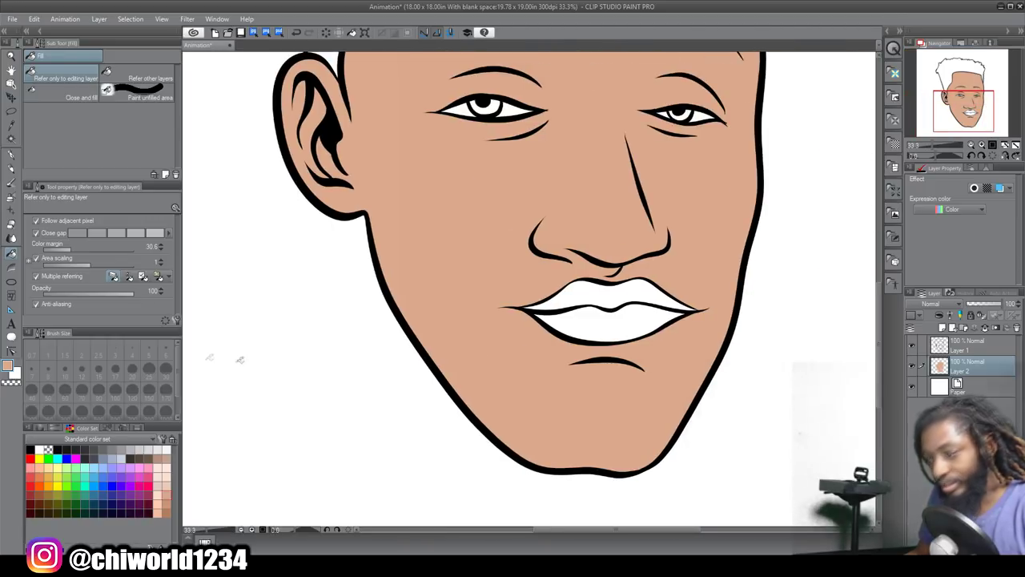
click(12, 169)
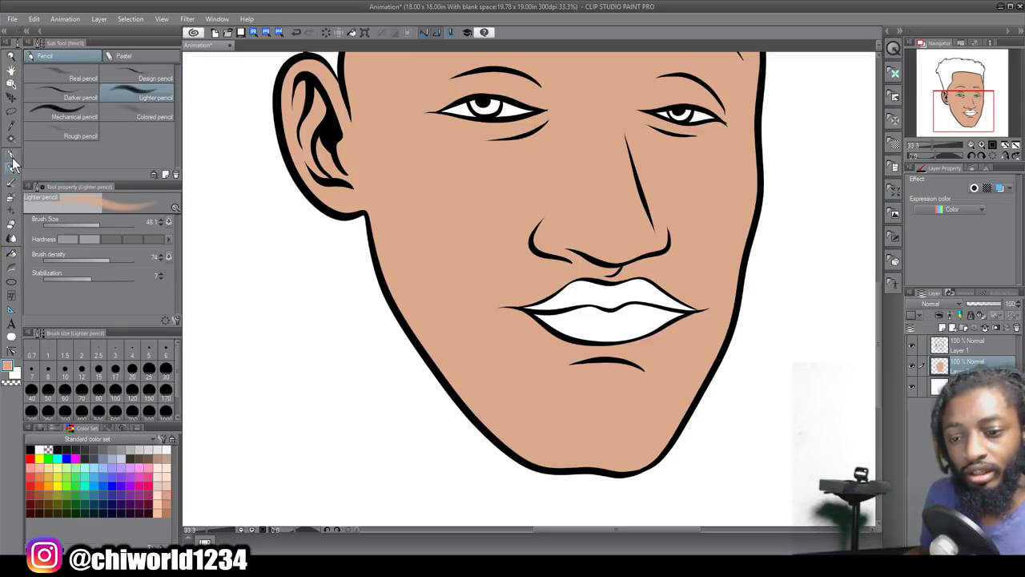
click(11, 154)
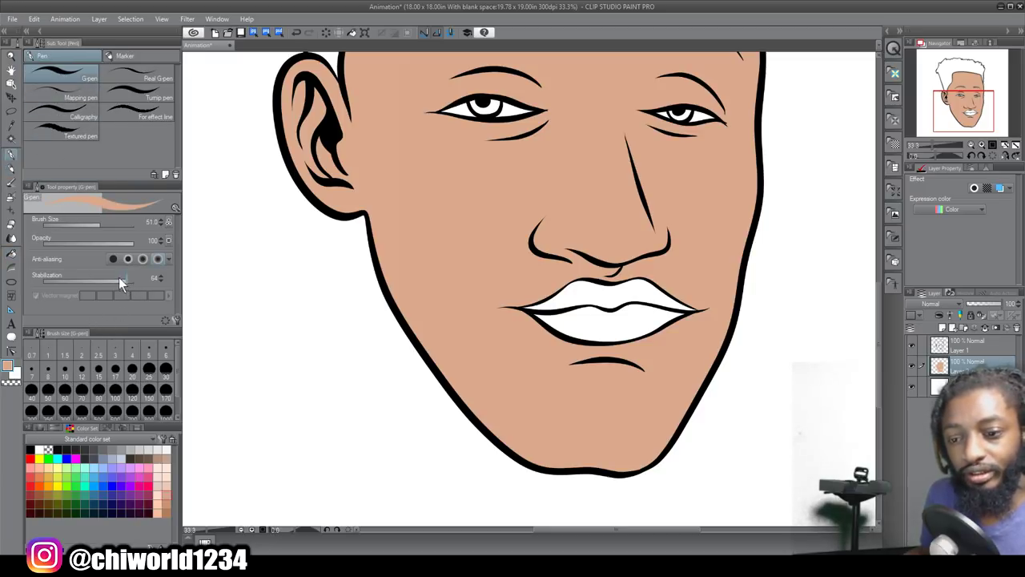
drag(110, 278, 71, 280)
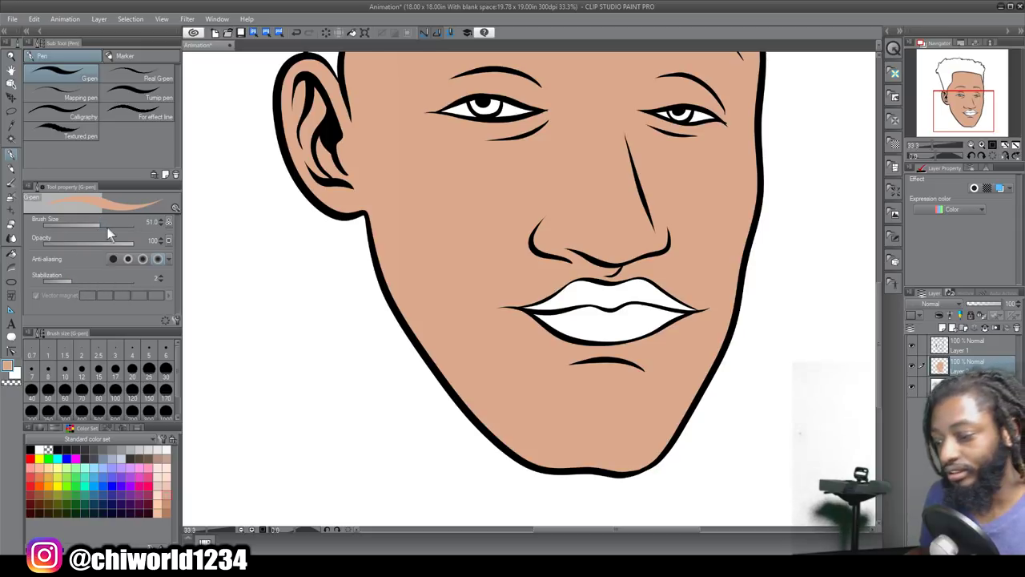
drag(106, 226, 109, 225)
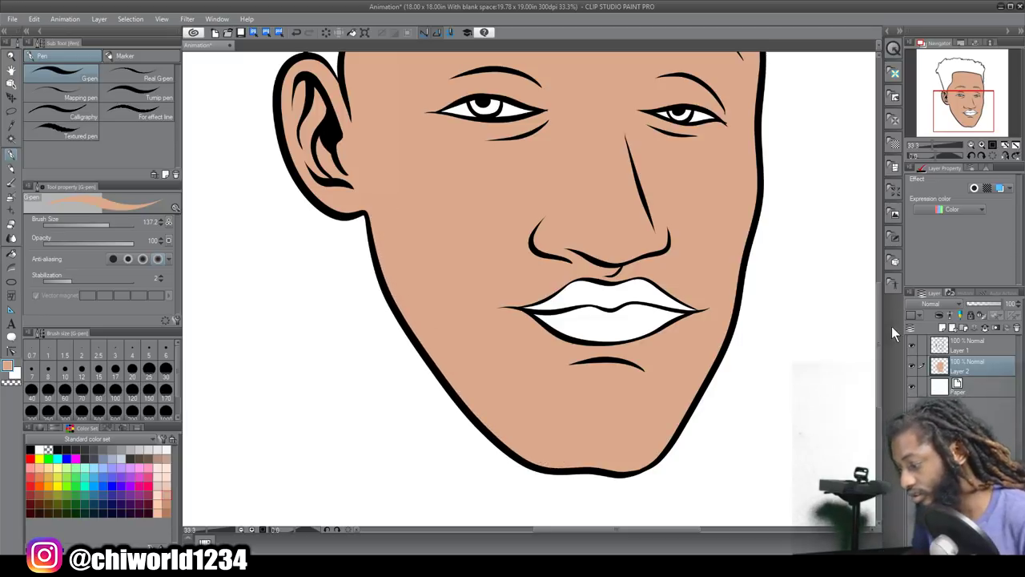
Step: Hide the line-art layer and select the whole skin-tone area with Auto select
click(911, 366)
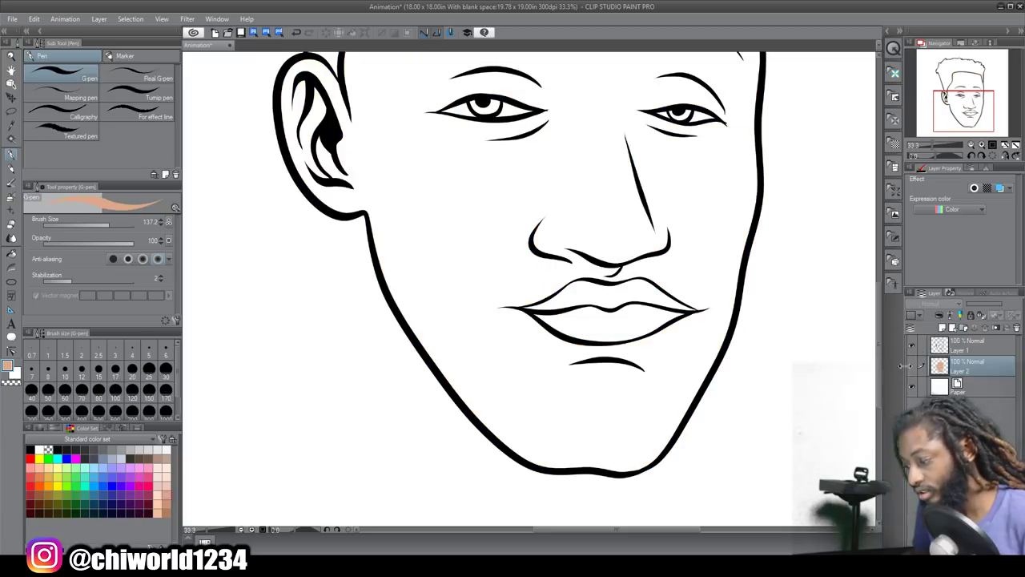
click(911, 366)
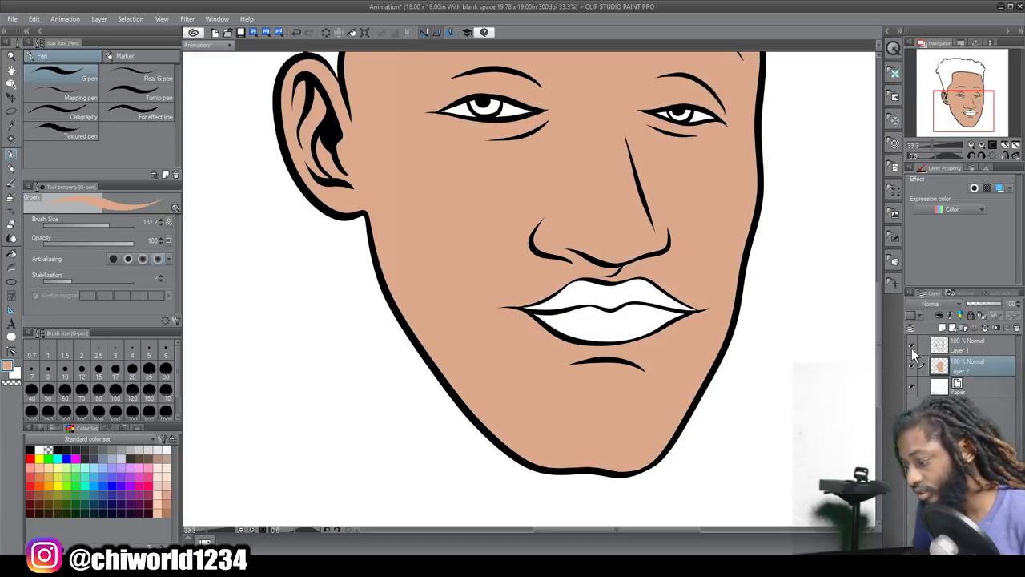
click(912, 344)
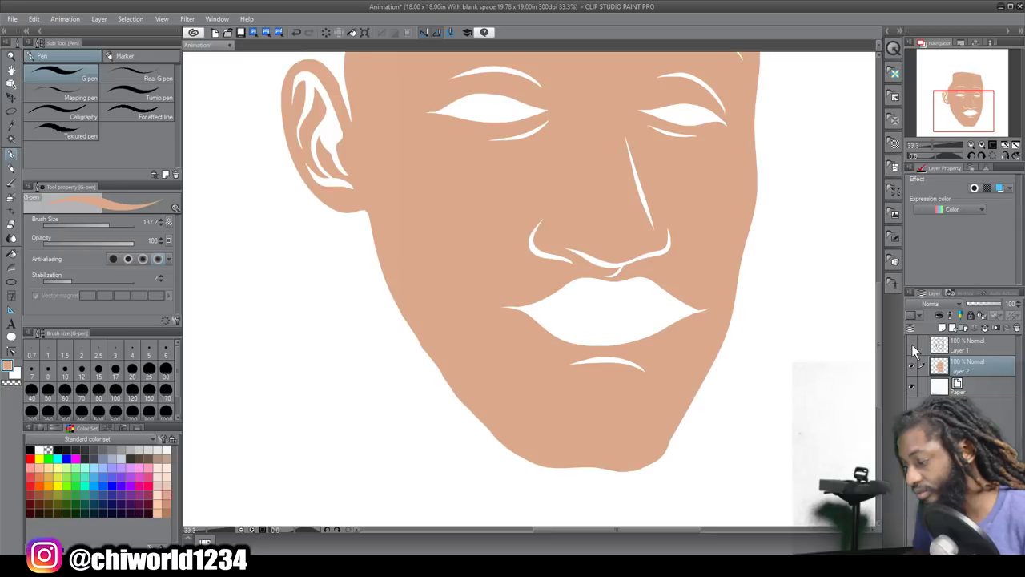
scroll(781, 324, up, 3)
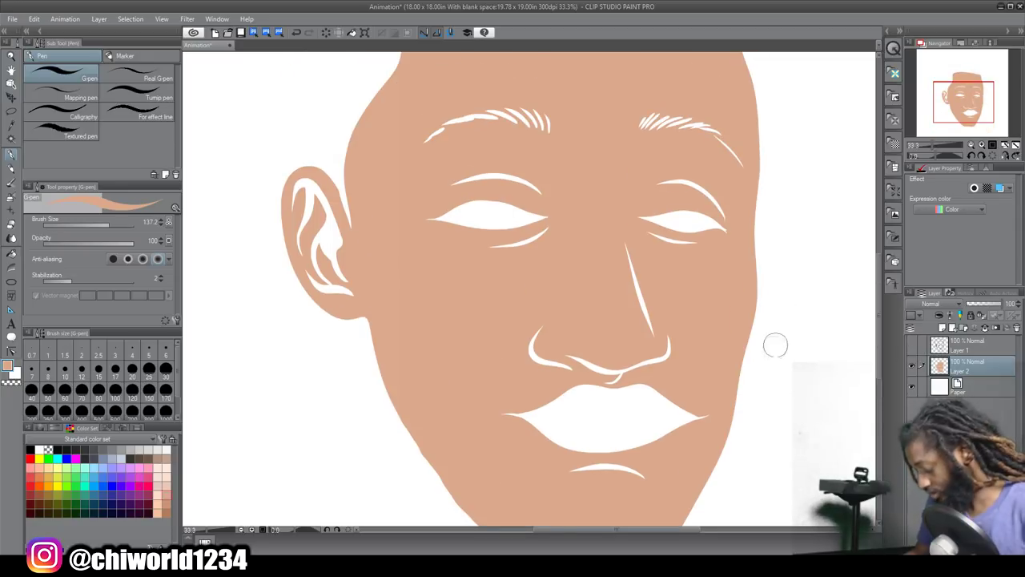
scroll(772, 362, down, 2)
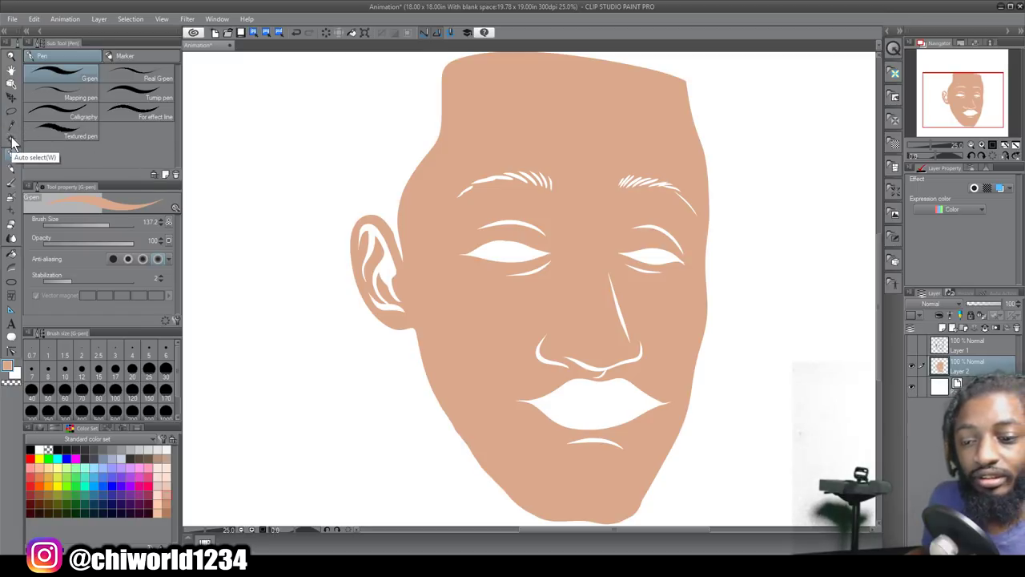
click(12, 141)
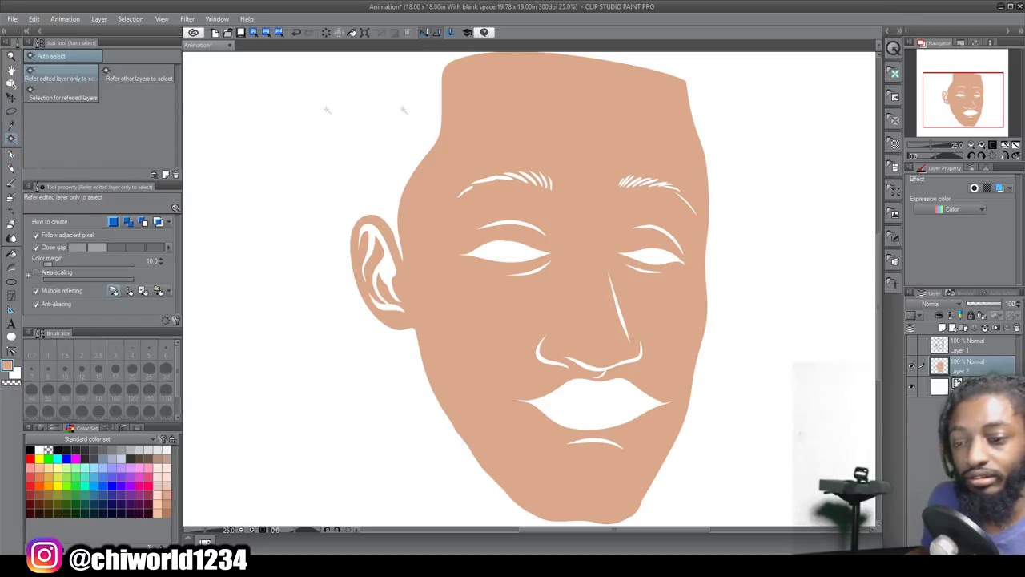
click(528, 126)
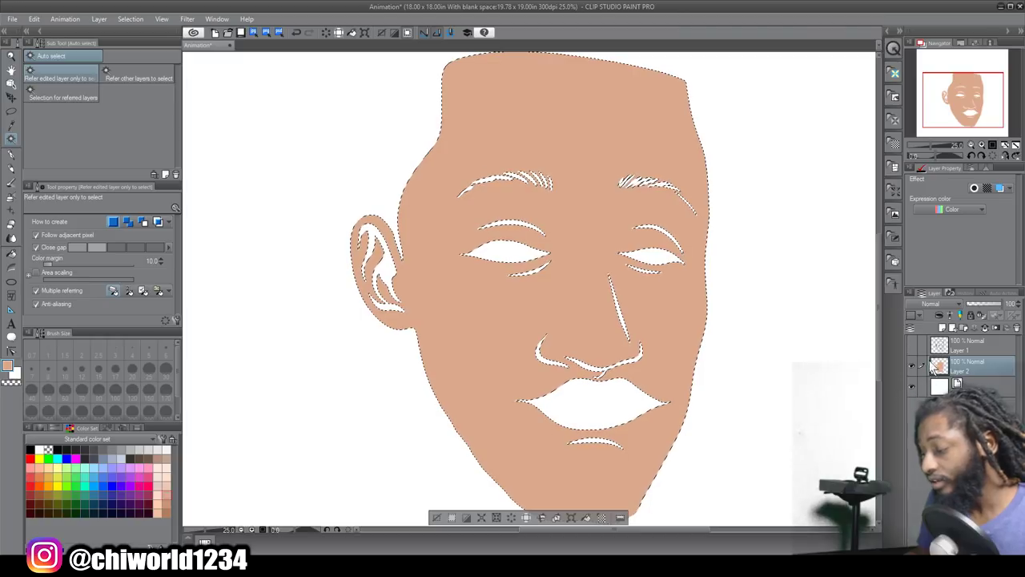
Step: Choose a reddish brown, show the line art again and add a new layer above the skin-tone layer
click(39, 503)
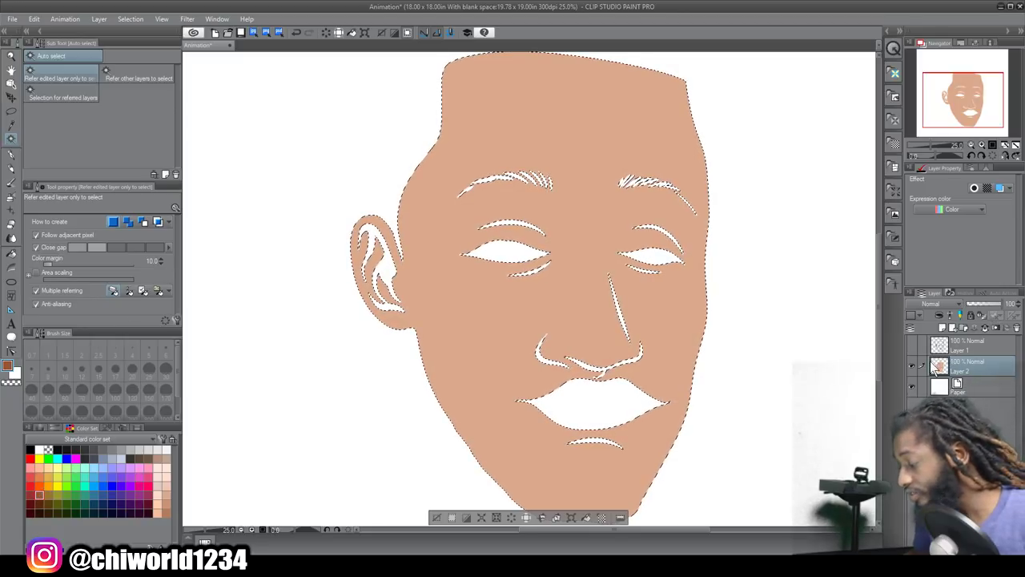
click(912, 345)
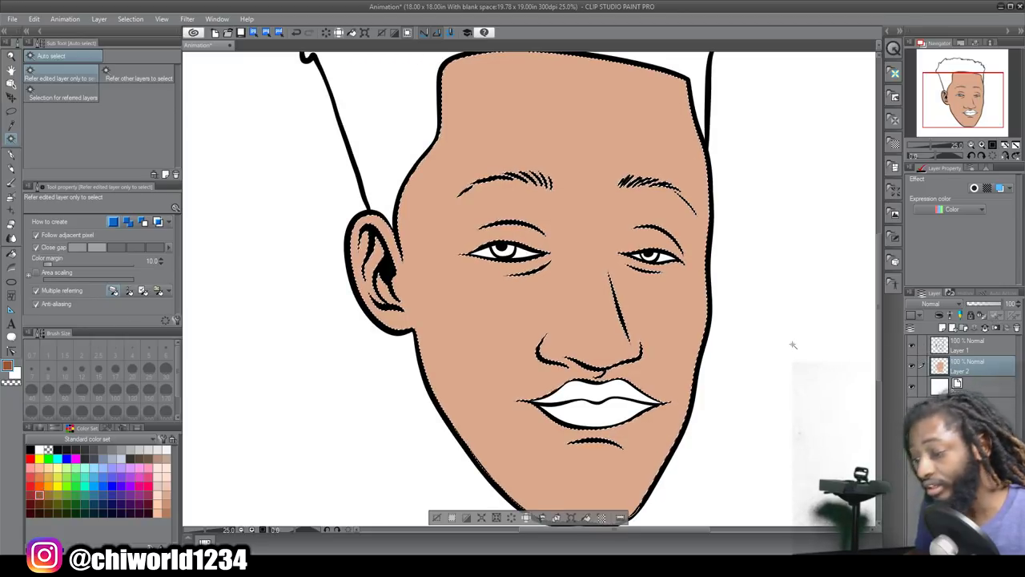
scroll(550, 299, down, 3)
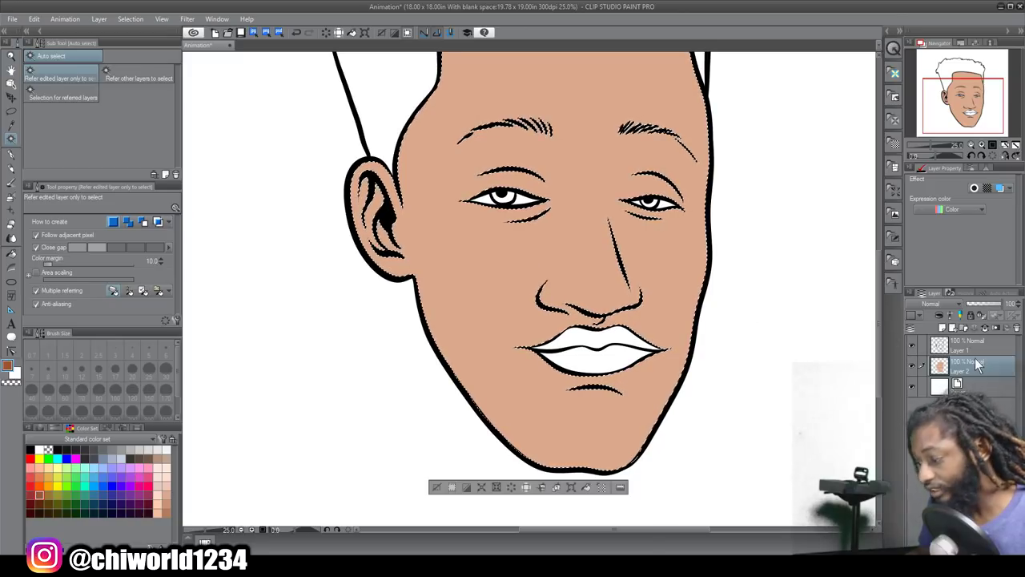
click(939, 316)
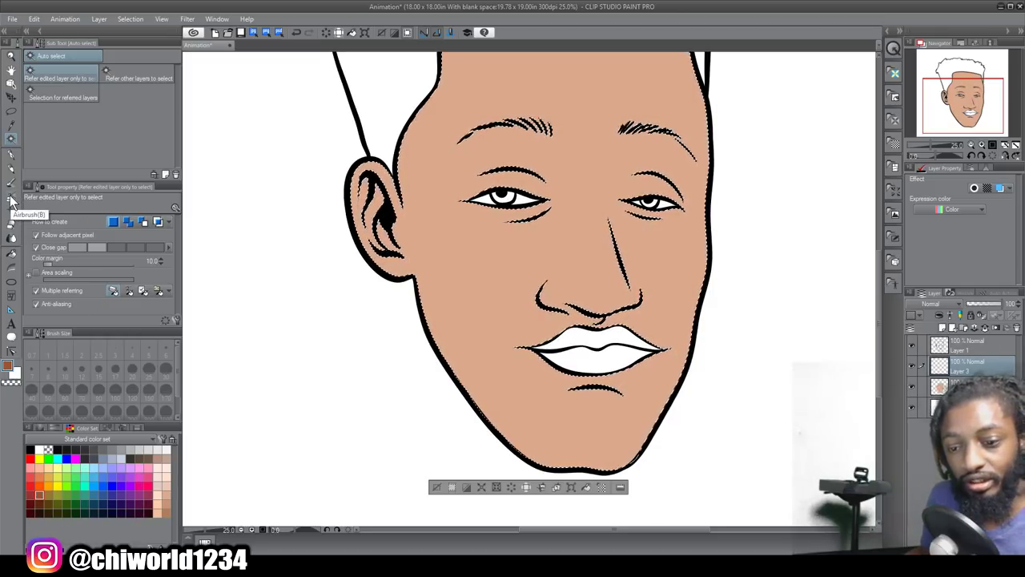
Step: Shade the cheek and jaw below the ear with the Soft airbrush at brush density 41 and size 391.4
click(11, 200)
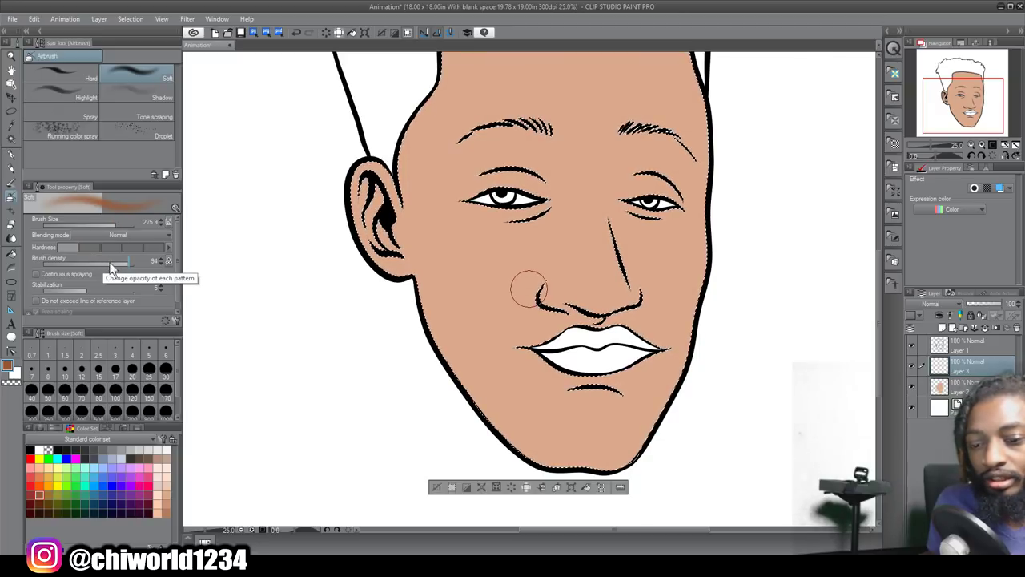
click(109, 263)
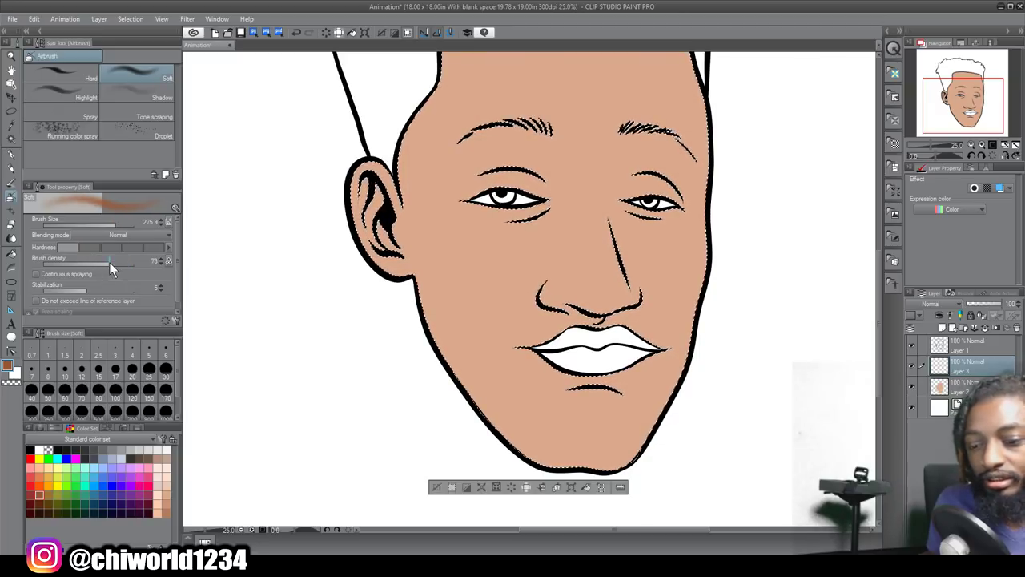
click(80, 265)
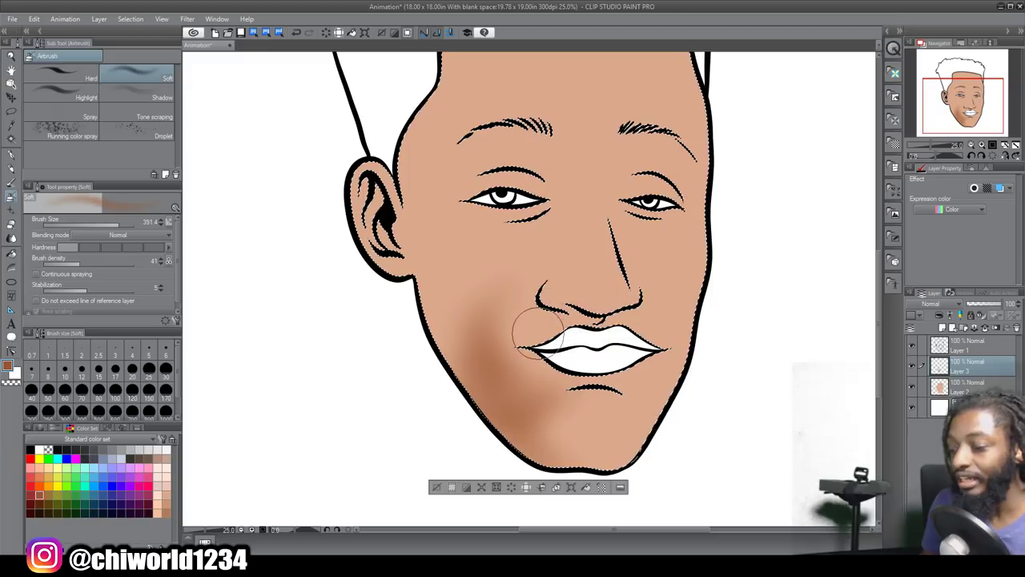
Step: Sample a mid brown from the cheek shading and airbrush it along the ear side of the face from forehead to chin
alt+click(487, 336)
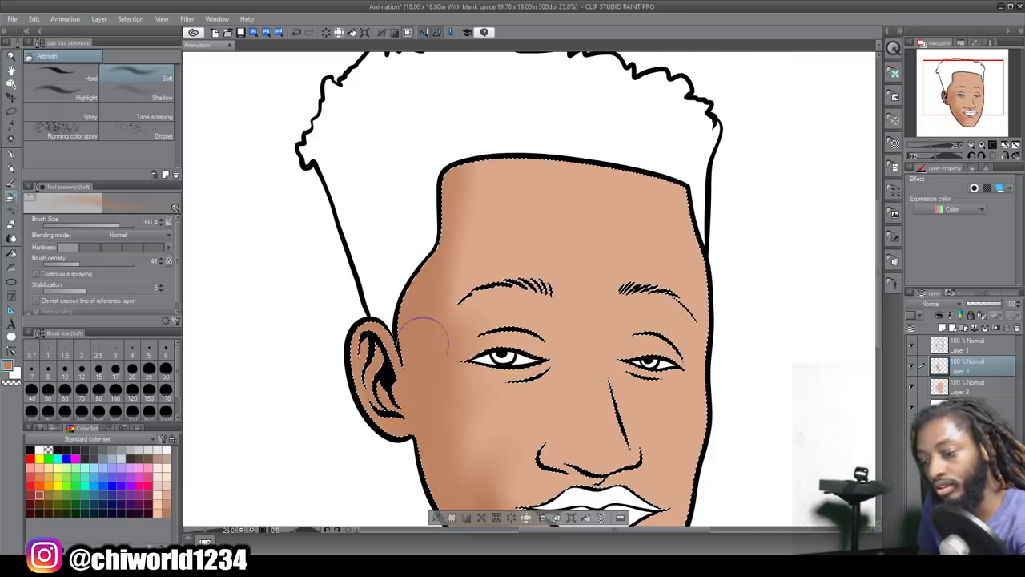
scroll(437, 437, down, 1)
scroll(453, 447, down, 4)
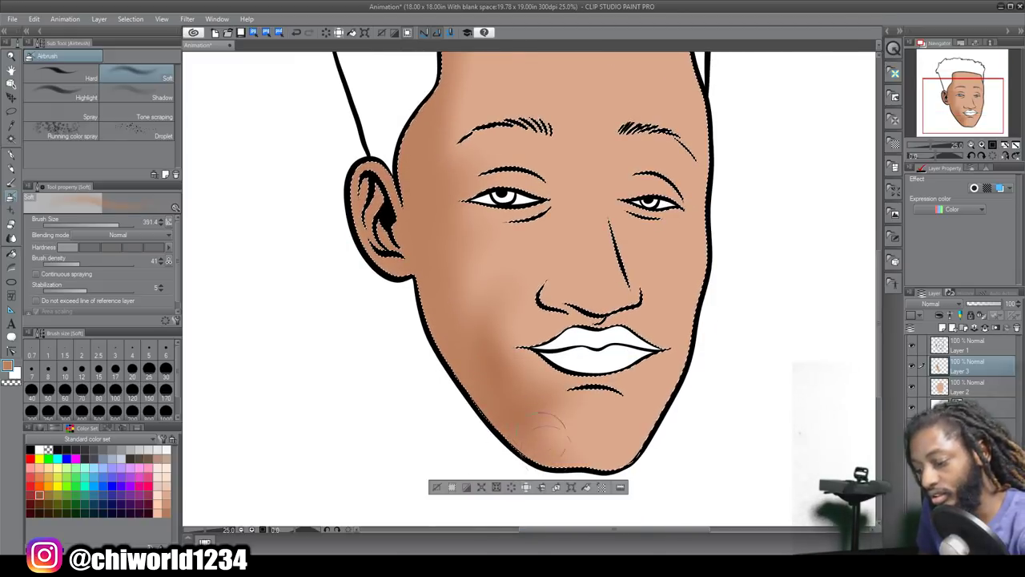
Step: Blend the cheek shading at sizes 137.2 and 218.6, and softly shade around the eyes and nose at size 81.2
drag(99, 227, 106, 224)
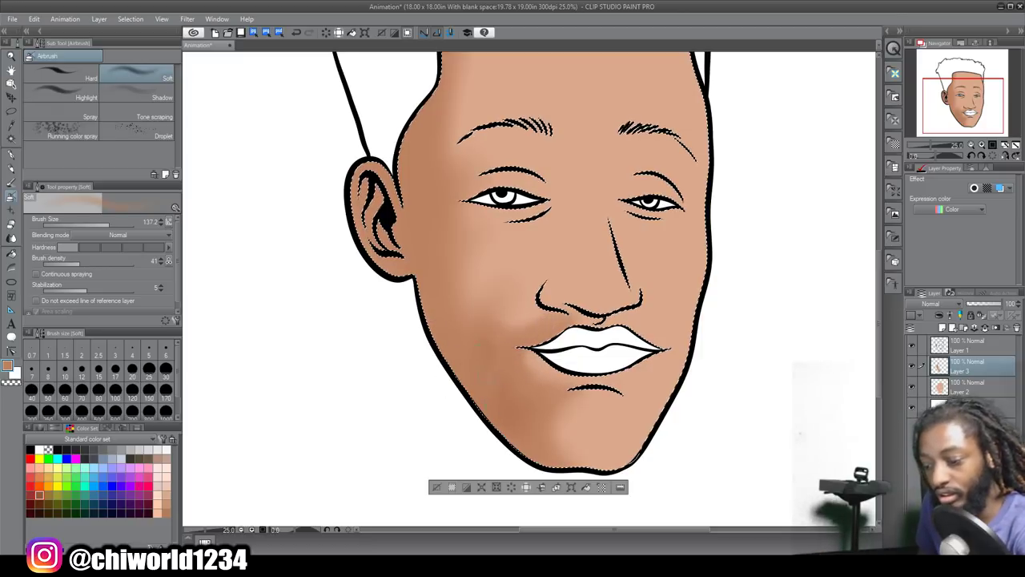
drag(108, 218, 114, 220)
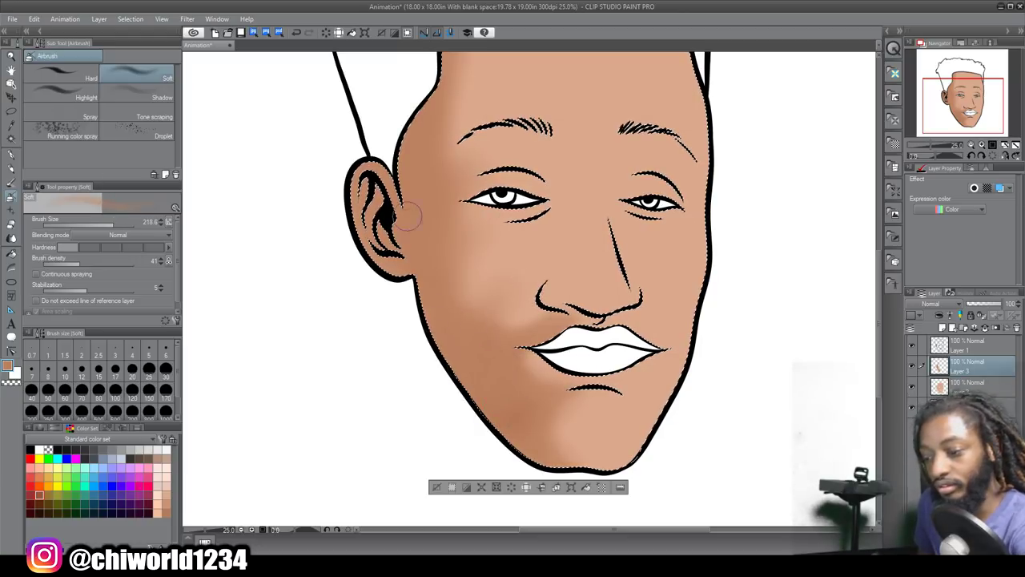
drag(113, 222, 105, 222)
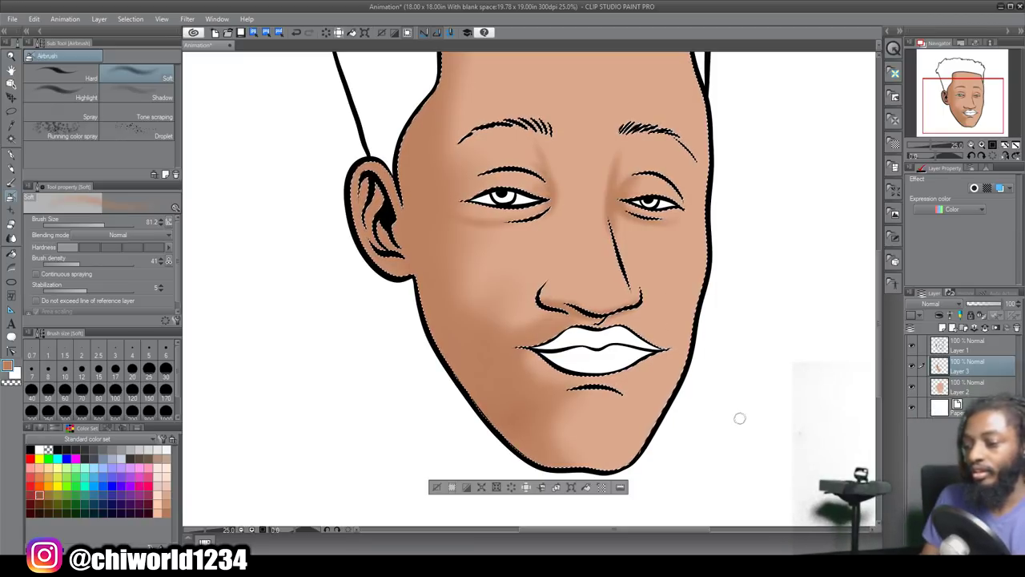
Step: Set the brush colour to dark brown 653A22 and airbrush a shadow below the lower lip
scroll(740, 418, down, 2)
scroll(728, 385, up, 2)
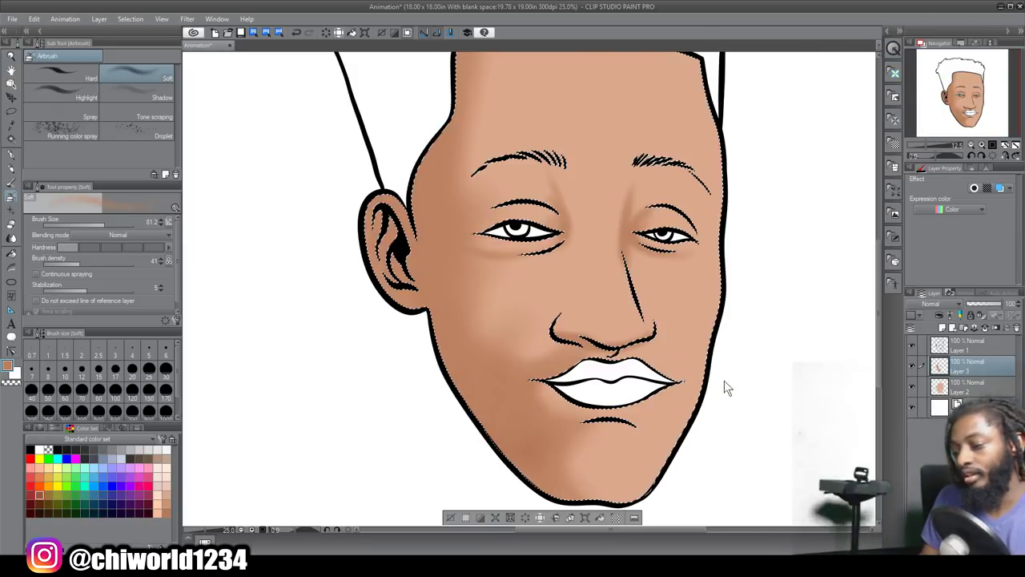
scroll(725, 370, up, 1)
scroll(728, 377, down, 3)
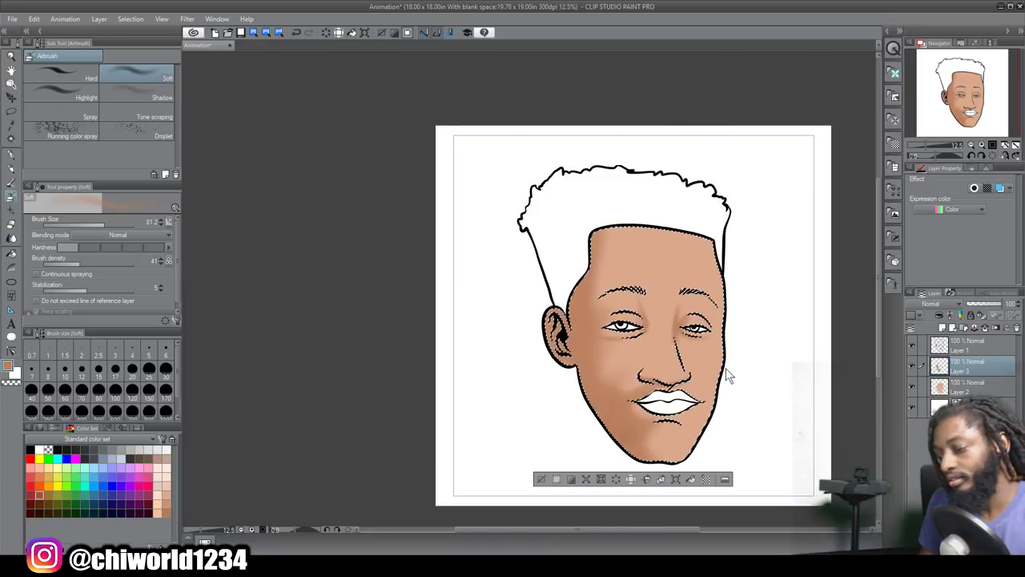
scroll(725, 370, up, 3)
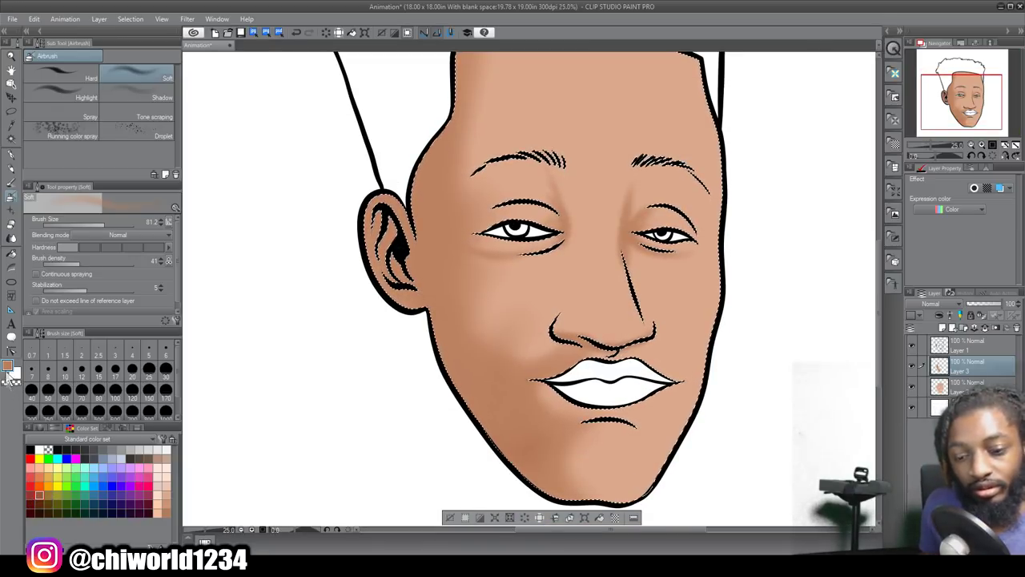
double_click(8, 367)
mouse_move(217, 387)
mouse_down()
mouse_move(222, 418)
mouse_move(242, 427)
mouse_up()
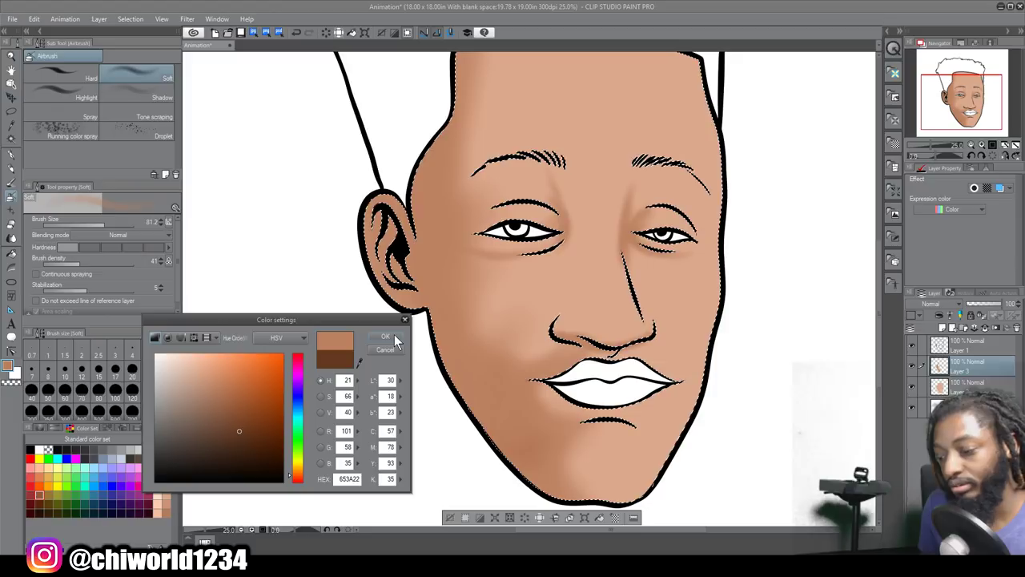
click(386, 338)
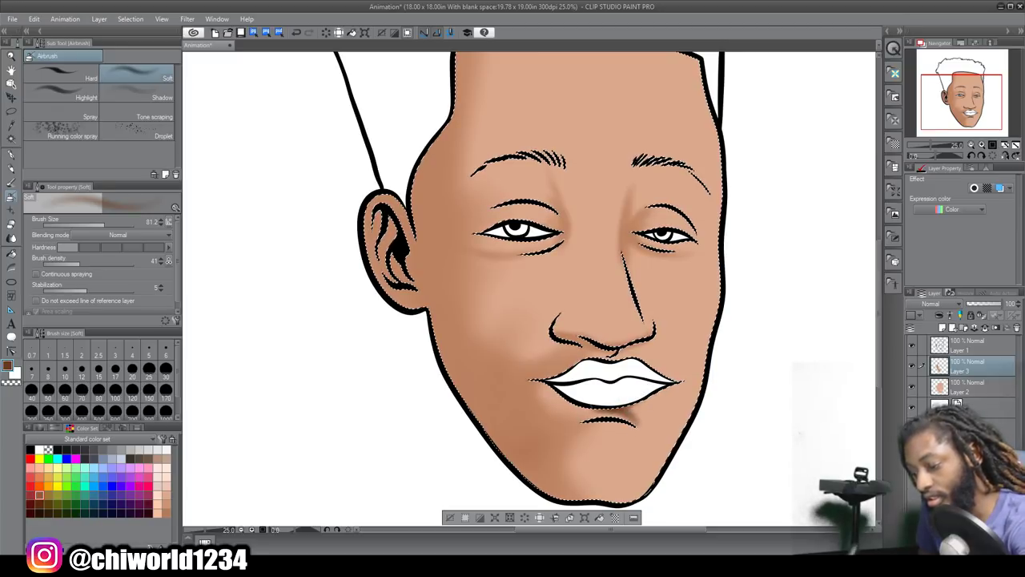
Step: Darken the area under the nose, beside the nose bridge and at the inner eye corners with brush size 137.2
drag(93, 226, 107, 226)
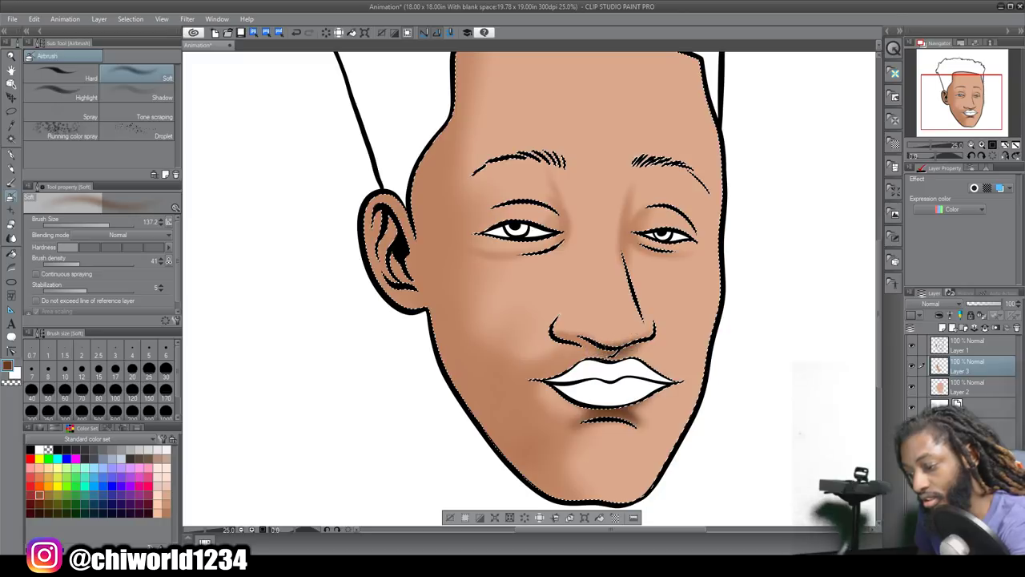
drag(640, 216, 635, 235)
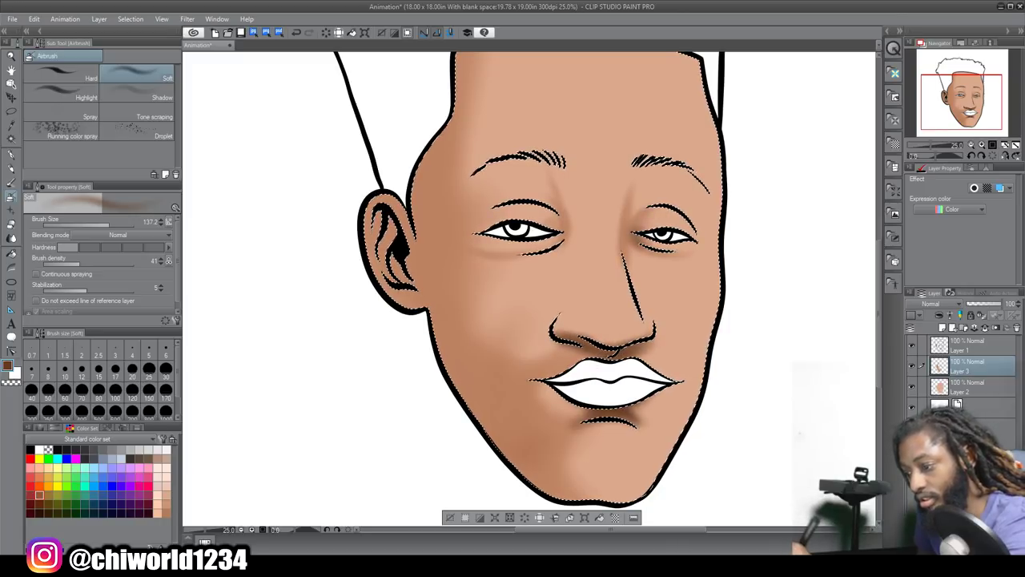
drag(641, 193, 631, 280)
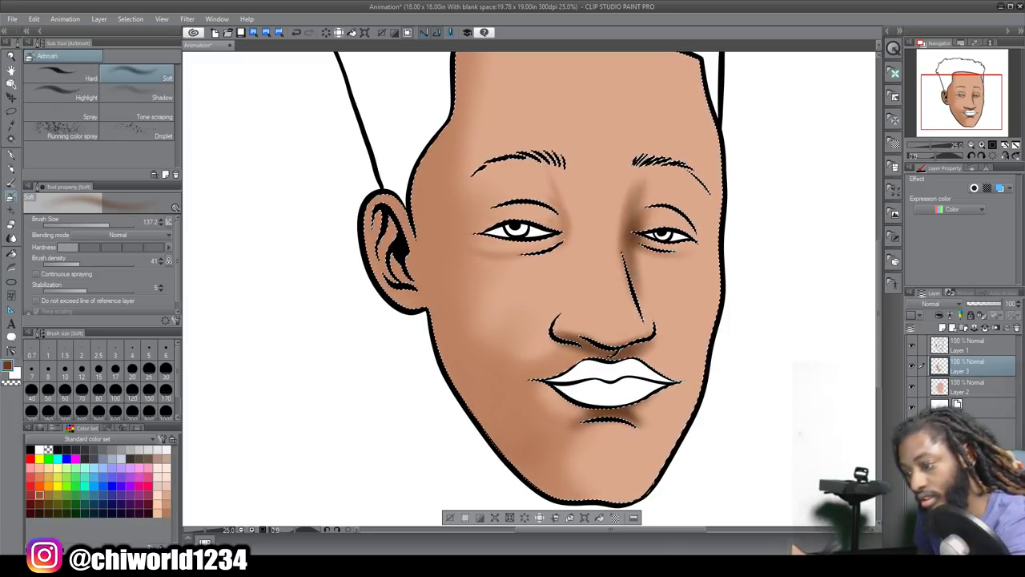
drag(552, 178, 564, 221)
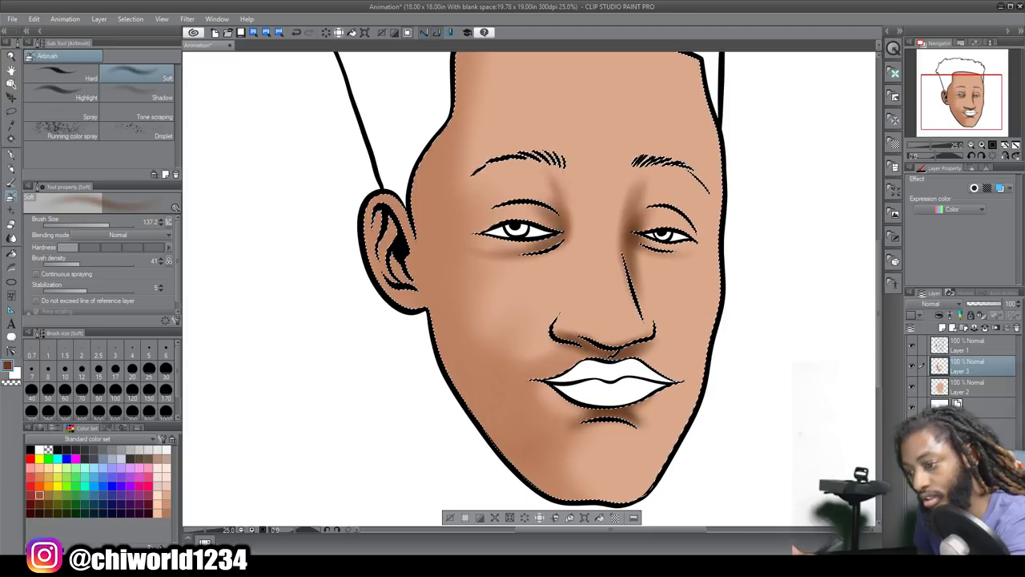
Step: Deepen the shadow from the jaw up to the temple, forehead edge and ear with the dark brown at brush size 391.4
click(119, 224)
mouse_move(480, 401)
mouse_down()
mouse_move(573, 485)
mouse_move(461, 352)
mouse_move(530, 458)
mouse_move(505, 399)
mouse_move(443, 332)
mouse_move(420, 269)
mouse_move(490, 357)
mouse_move(432, 220)
mouse_move(450, 232)
mouse_move(421, 192)
mouse_up()
scroll(425, 193, up, 1)
drag(436, 244, 449, 196)
mouse_move(457, 129)
mouse_down()
mouse_move(501, 112)
mouse_move(392, 265)
mouse_move(353, 280)
mouse_up()
scroll(515, 384, down, 4)
scroll(513, 385, up, 5)
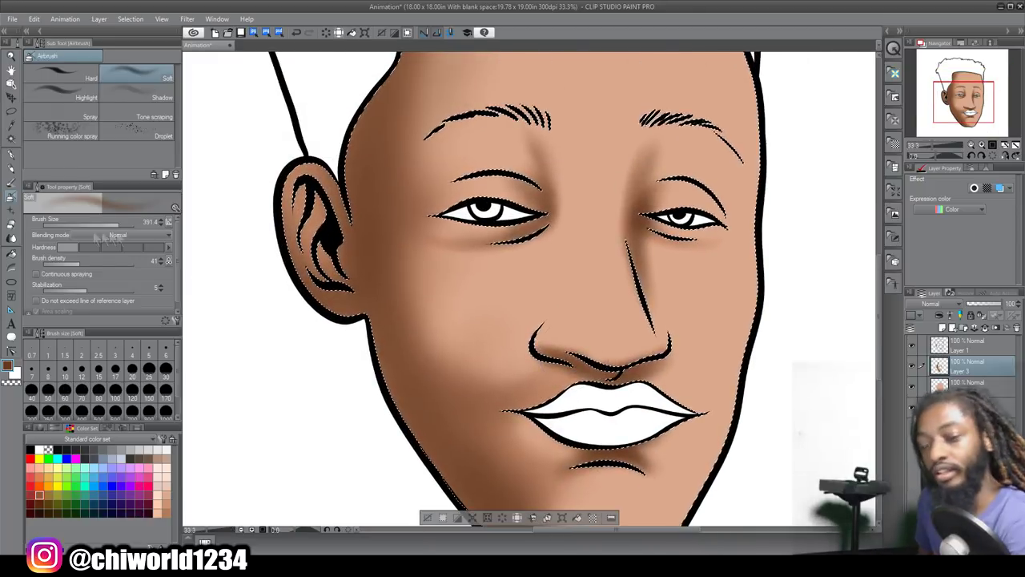
Step: Shade the sides of the nose at brush size 145.4 and soften the inner cheek and brow with mid brown at size 348.4
drag(113, 226, 109, 226)
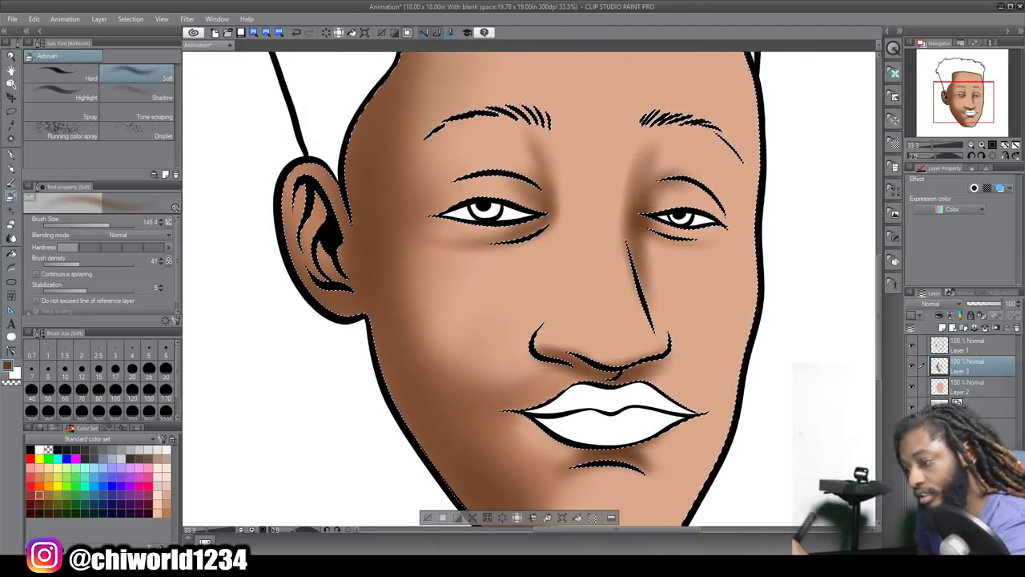
drag(653, 325, 662, 331)
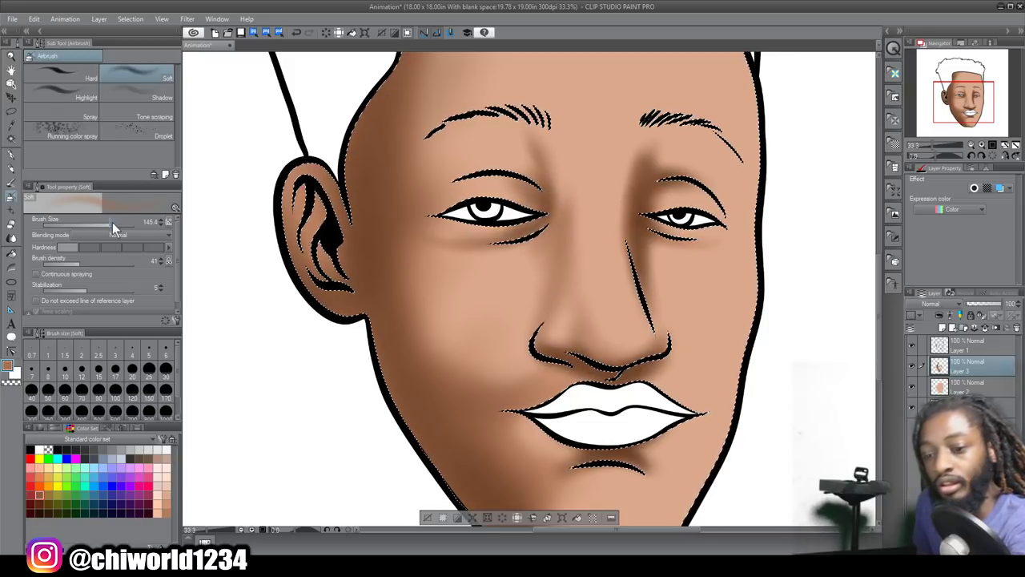
drag(121, 222, 117, 222)
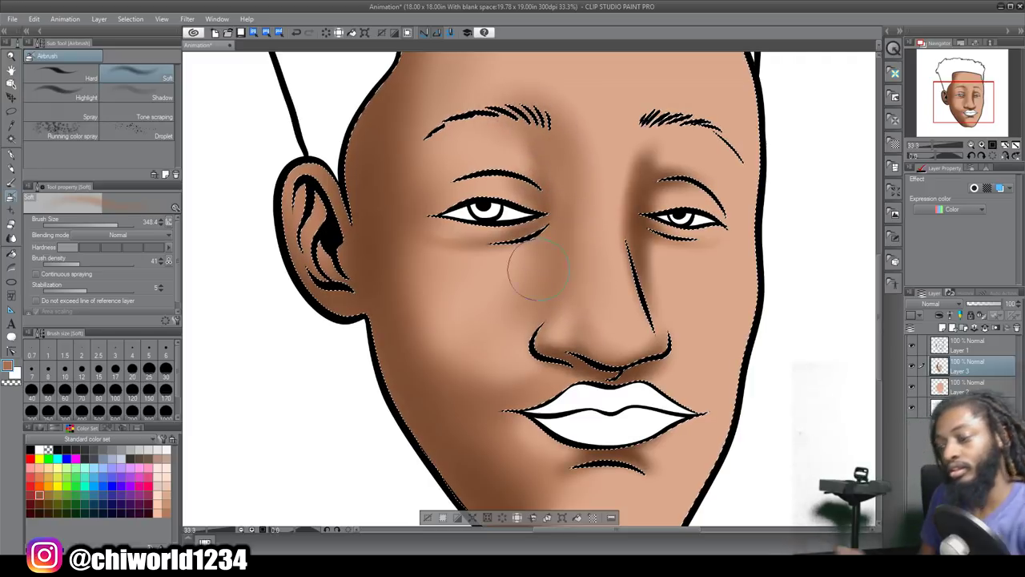
scroll(725, 344, down, 2)
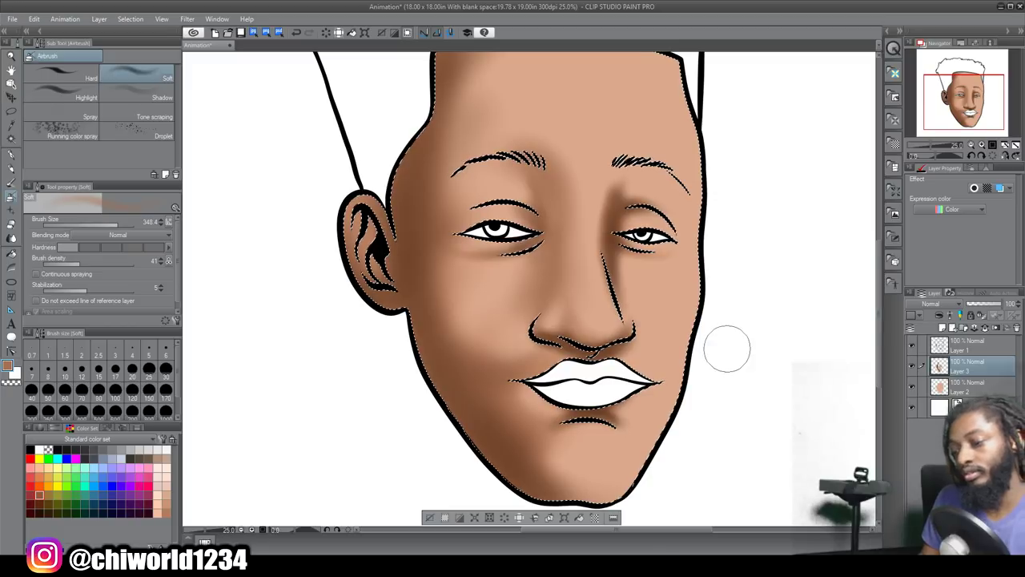
Step: Shade the far side of the face at brush size 348.4 and the areas between eyes and eyebrows at size 218.6
mouse_move(699, 264)
mouse_down()
mouse_move(692, 289)
mouse_move(699, 252)
mouse_move(643, 283)
mouse_up()
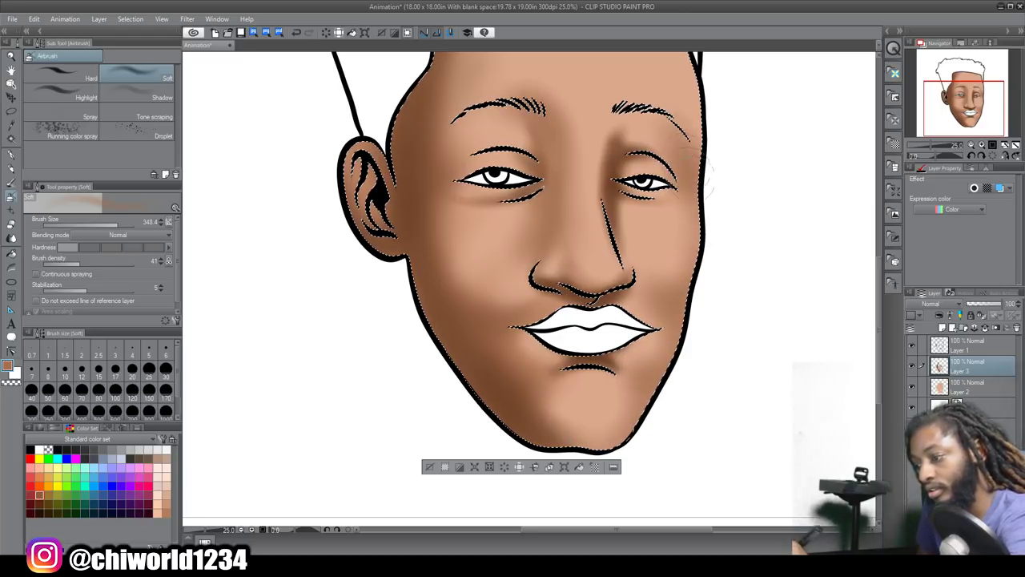
scroll(673, 133, up, 3)
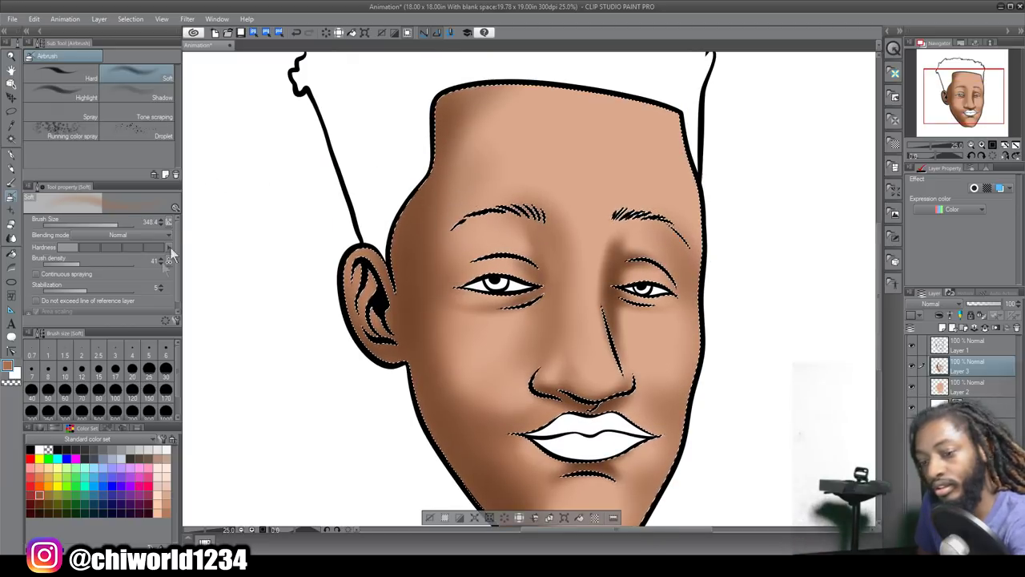
click(113, 224)
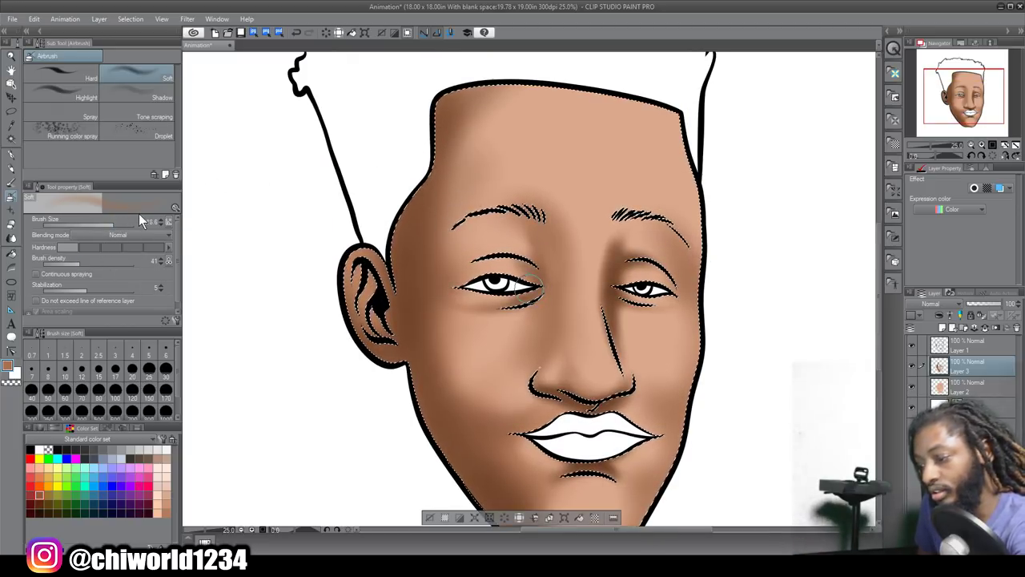
mouse_move(665, 250)
mouse_down()
mouse_move(629, 220)
mouse_move(654, 237)
mouse_move(640, 245)
mouse_up()
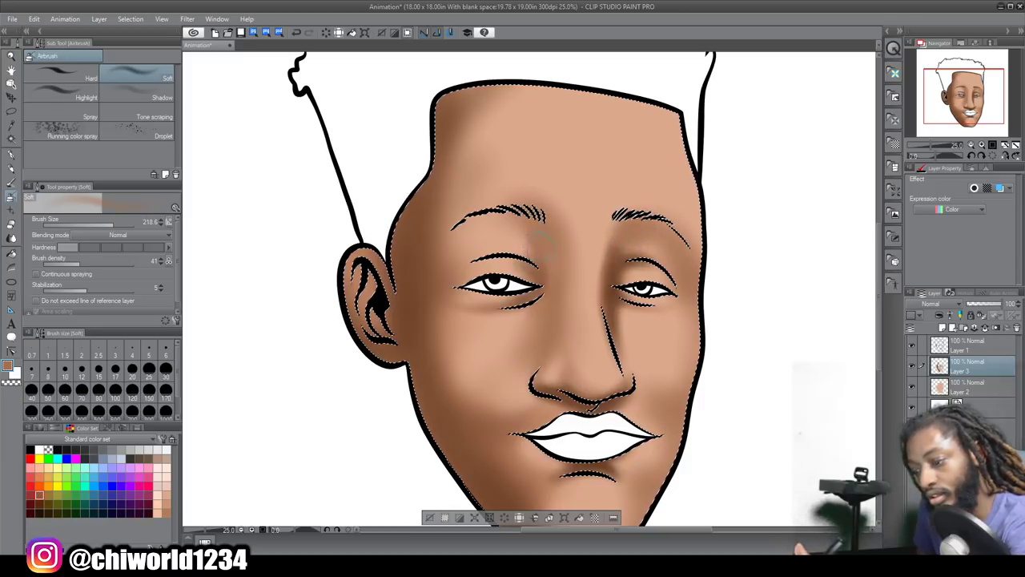
mouse_move(541, 248)
mouse_down()
mouse_move(475, 229)
mouse_move(480, 215)
mouse_move(465, 234)
mouse_up()
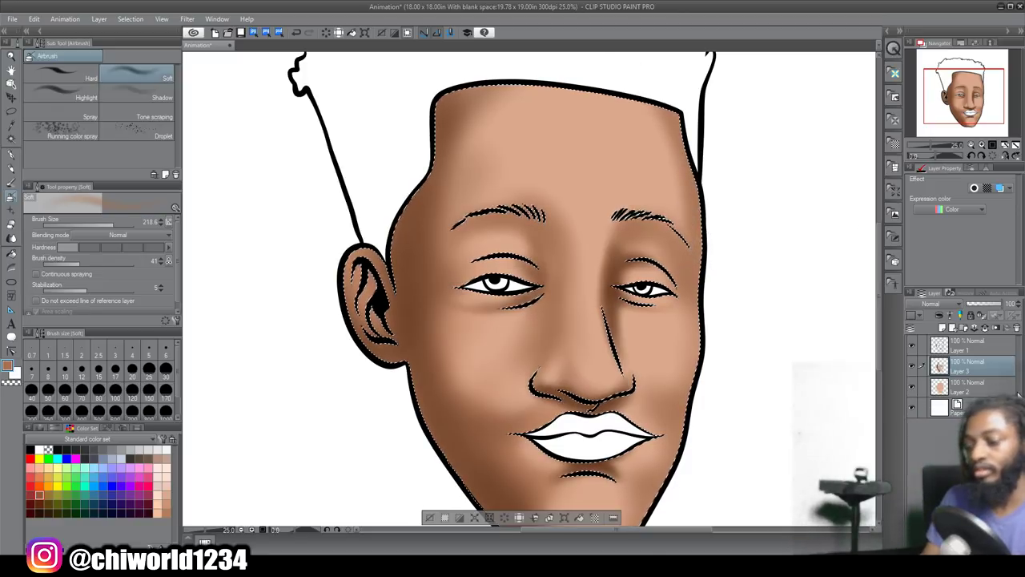
Step: Airbrush the darkest red-brown along the jaw from the chin up towards the ear, lowering the brush density to 27
key(ctrl+minus)
key(ctrl+minus)
key(ctrl+plus)
key(ctrl+plus)
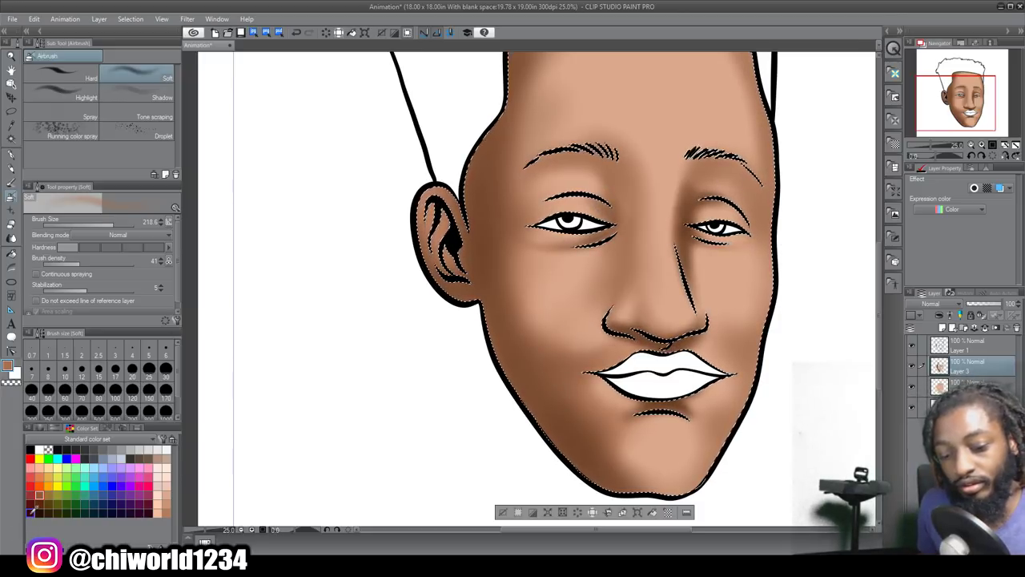
click(33, 508)
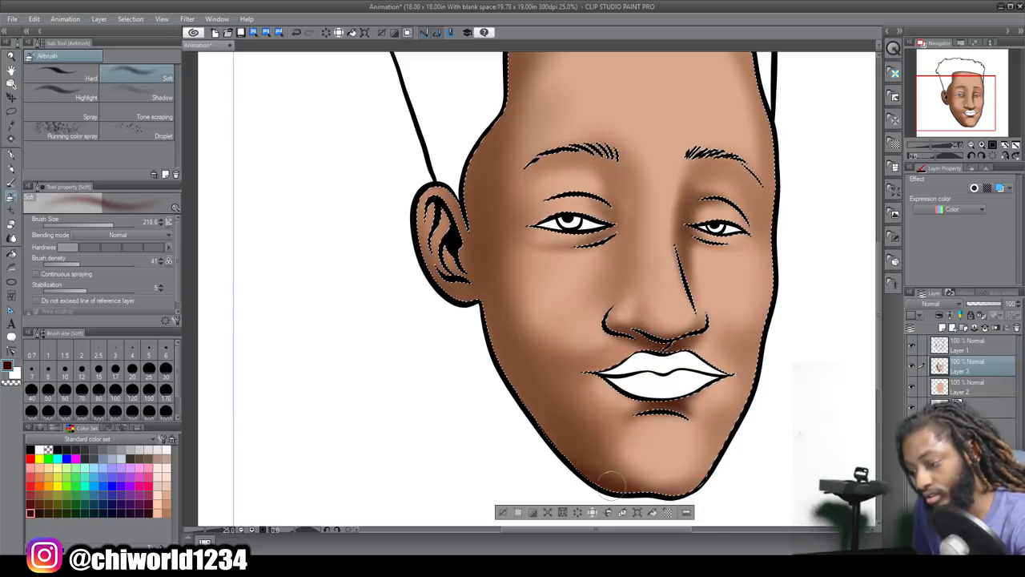
click(112, 225)
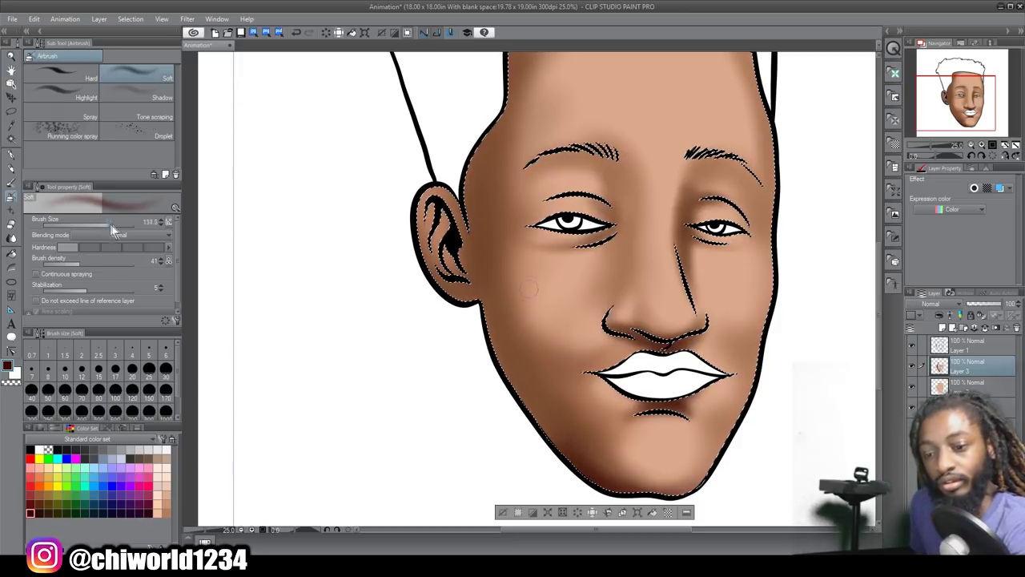
click(115, 224)
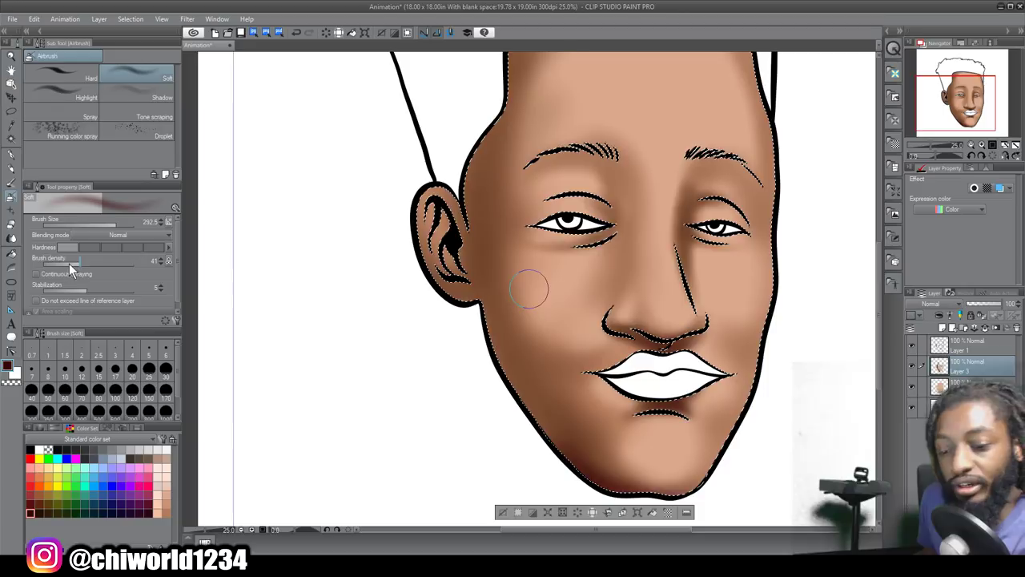
click(75, 262)
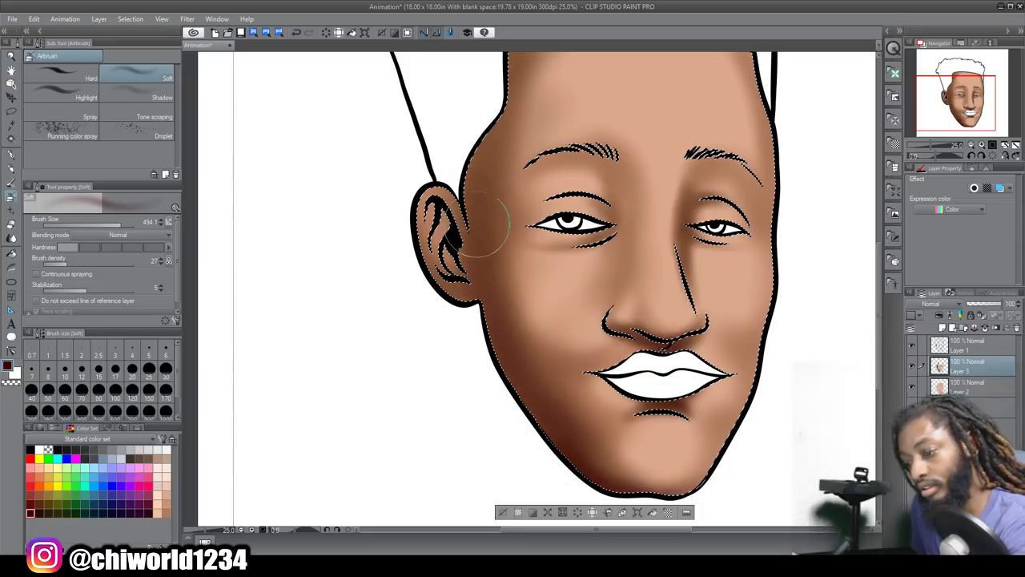
Step: Deepen the shadows on the temple, the forehead edge and the far side of the face down to the jaw at density 27
scroll(481, 240, up, 3)
mouse_move(512, 119)
mouse_down()
mouse_move(507, 228)
mouse_move(519, 160)
mouse_move(525, 216)
mouse_move(529, 170)
mouse_up()
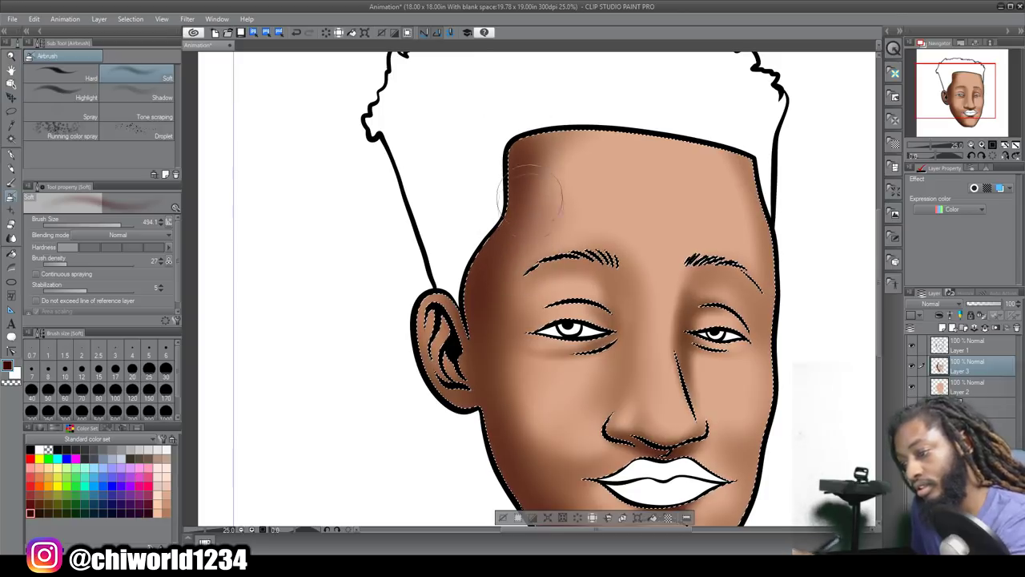
scroll(561, 96, down, 2)
scroll(562, 96, up, 1)
mouse_move(765, 78)
mouse_down()
mouse_move(801, 286)
mouse_move(753, 489)
mouse_up()
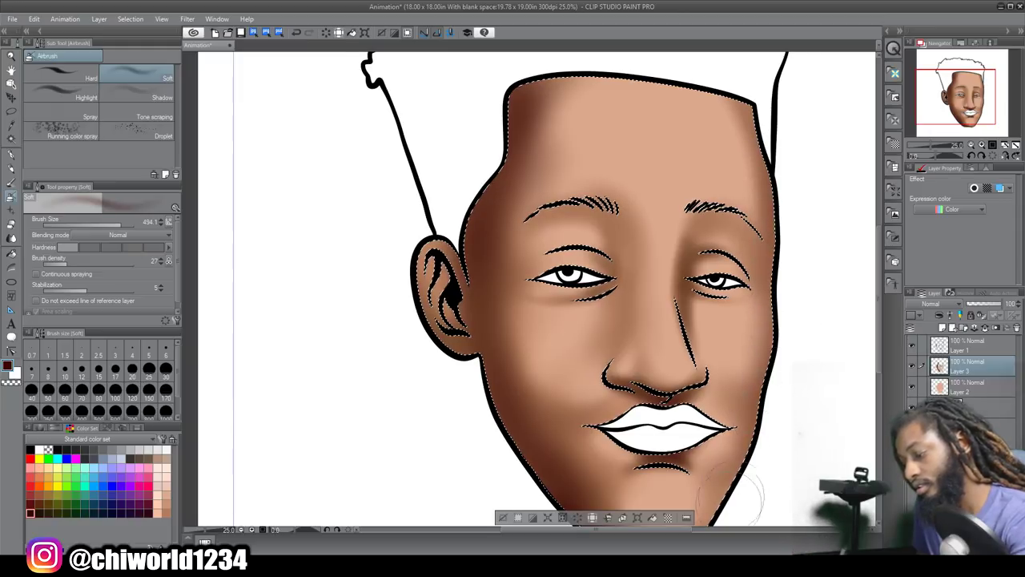
scroll(745, 465, down, 5)
mouse_move(715, 379)
mouse_down()
mouse_move(734, 331)
mouse_move(680, 360)
mouse_up()
Step: Darken the eye sockets and the sides of the nose bridge with the soft airbrush at size 292.5 and density 18
click(58, 265)
click(58, 263)
drag(118, 224, 116, 223)
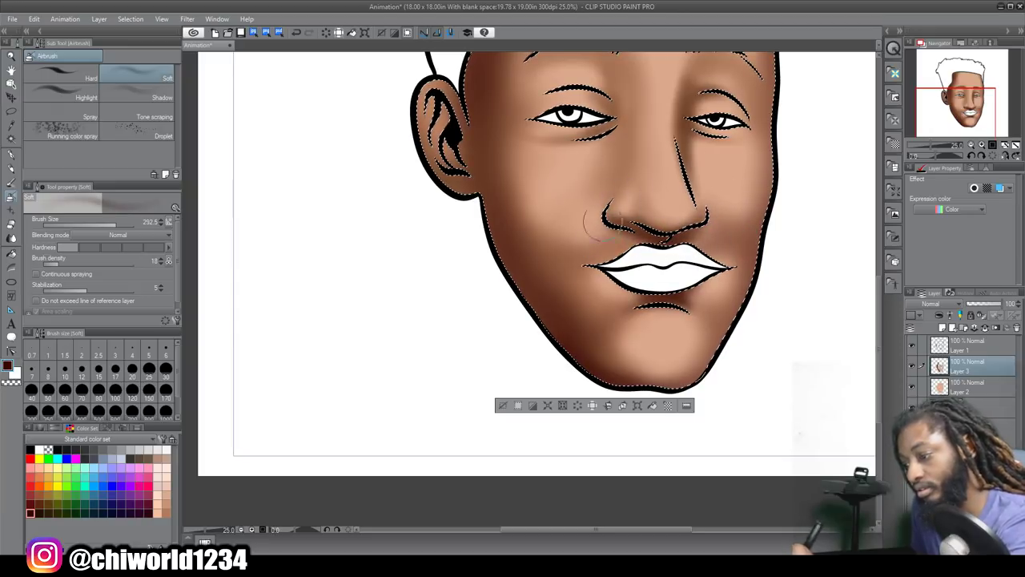
scroll(691, 178, up, 3)
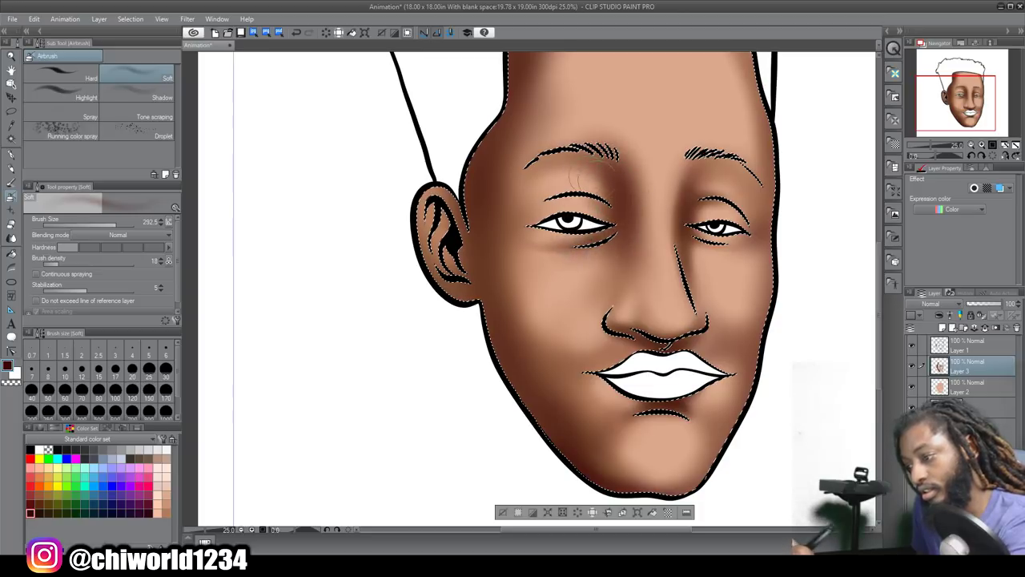
scroll(691, 183, up, 1)
scroll(691, 183, down, 1)
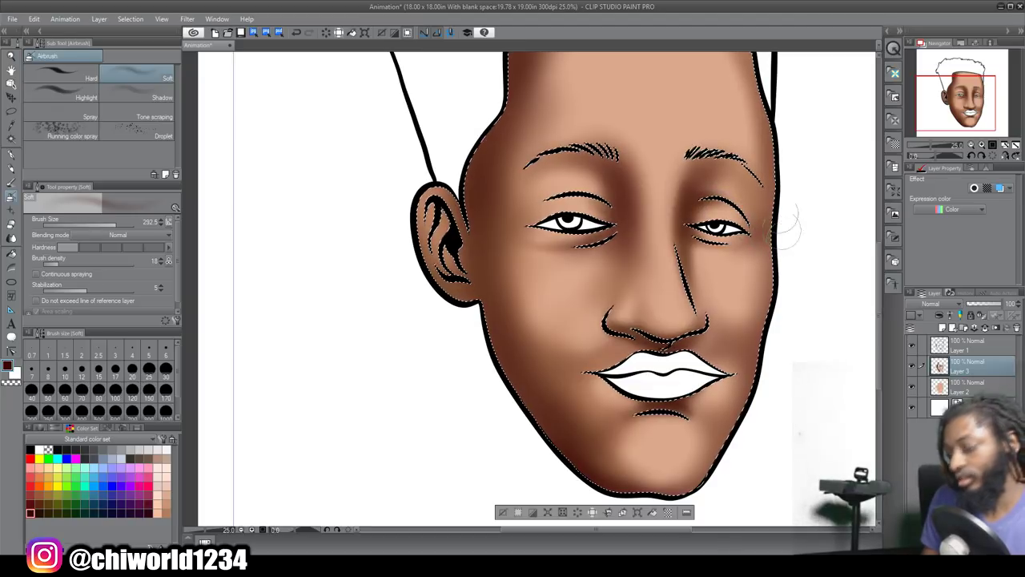
scroll(774, 242, down, 2)
scroll(774, 245, up, 2)
scroll(771, 245, right, 1)
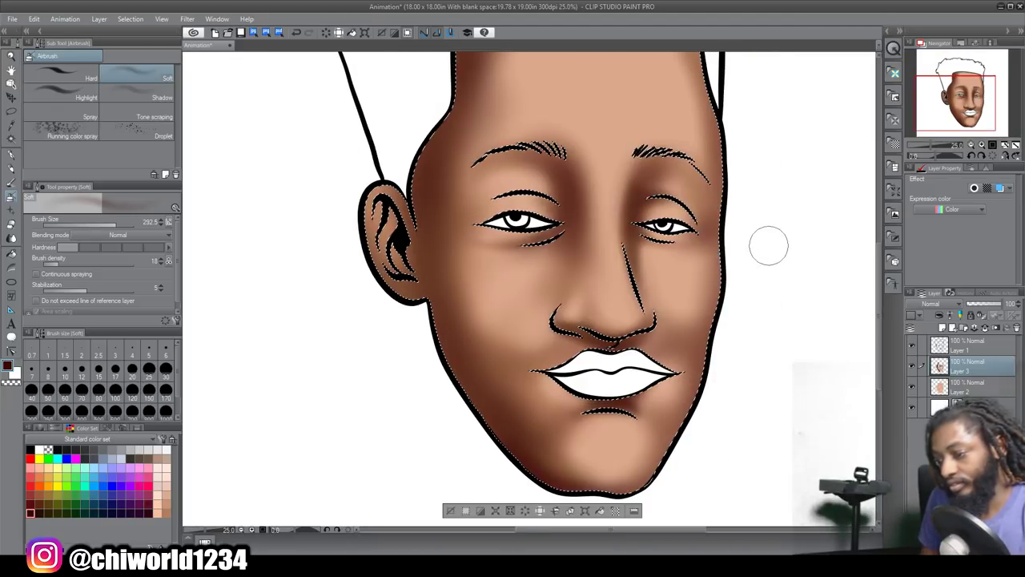
Step: Add deeper accents inside the ear, at the inner eye corners and under the nose and lips, using sizes 68.2 to 115.2 and density 33
click(100, 224)
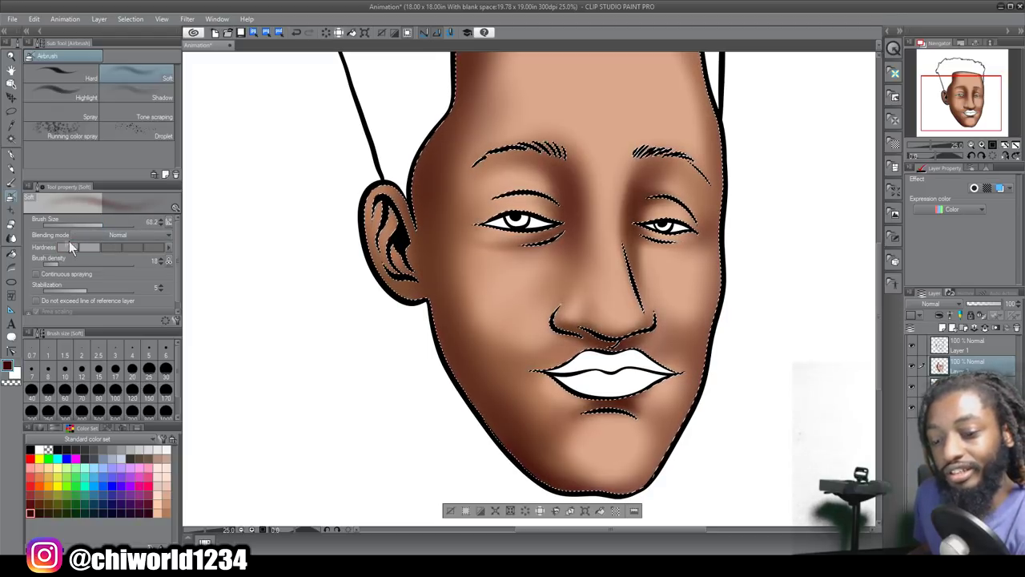
drag(57, 261, 68, 263)
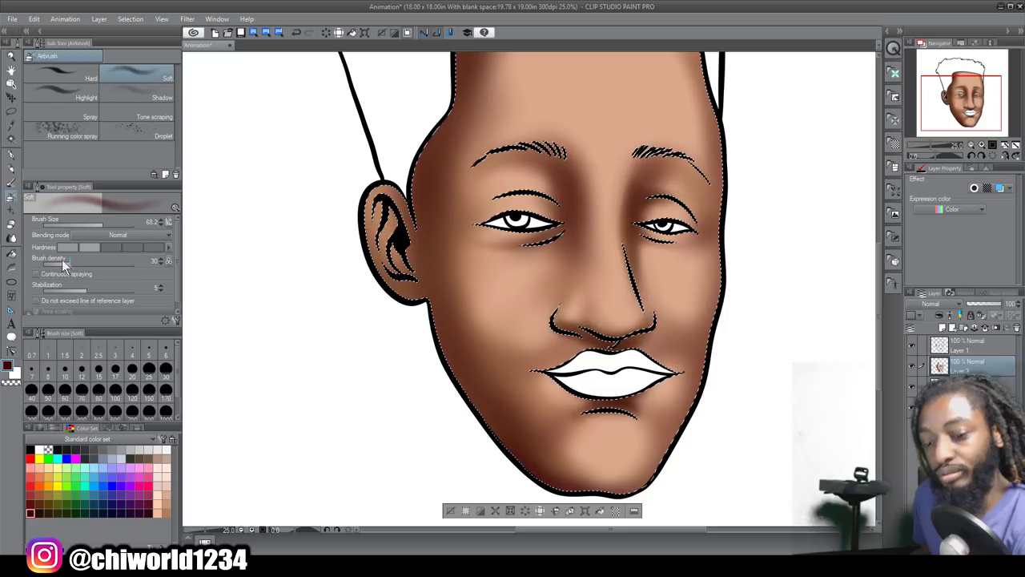
click(73, 263)
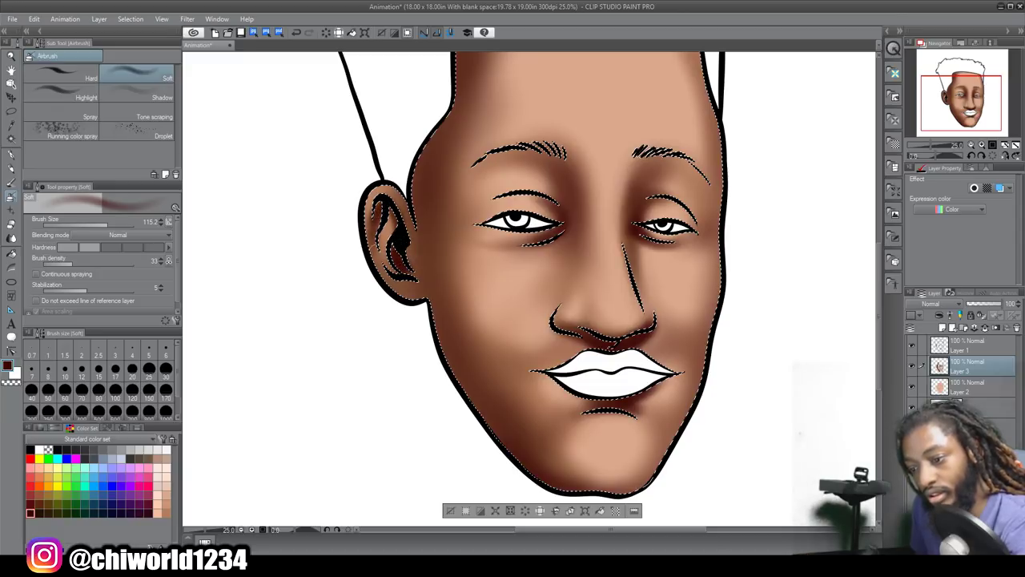
scroll(653, 373, down, 1)
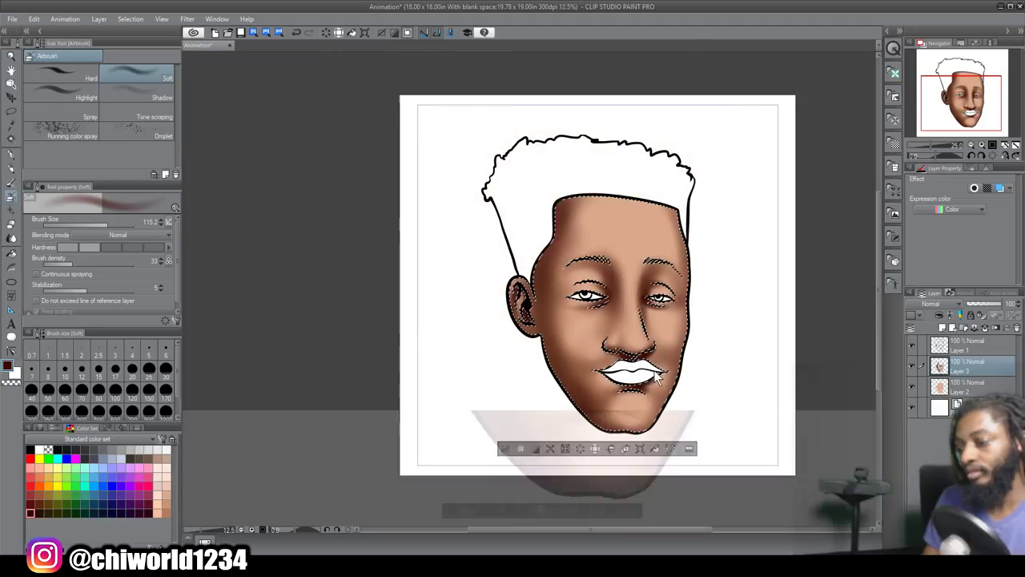
scroll(709, 332, up, 1)
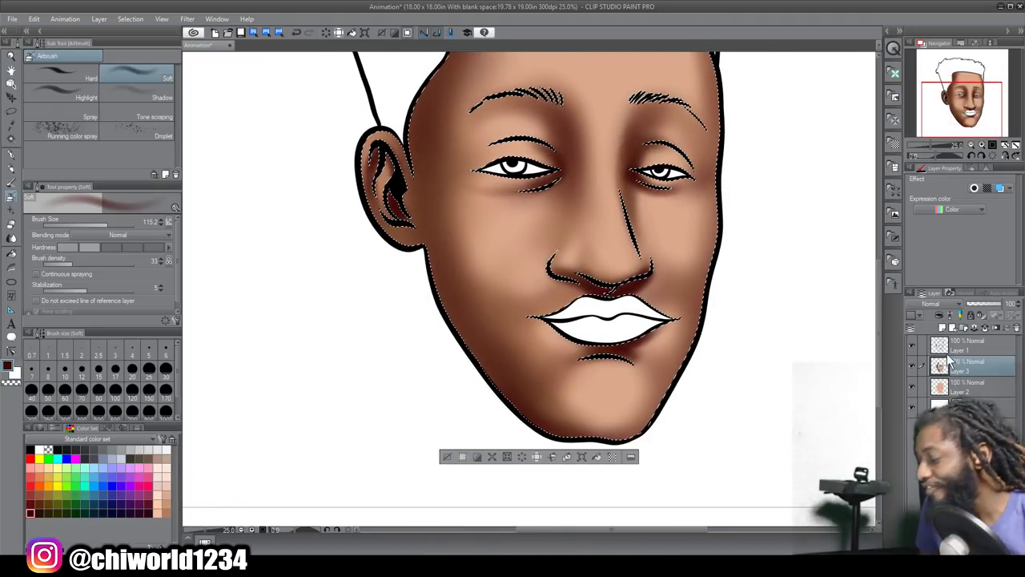
Step: Create a new layer above the shading and airbrush pale pink highlights on the nose tip and bridge at size 108.6, density 23
click(943, 328)
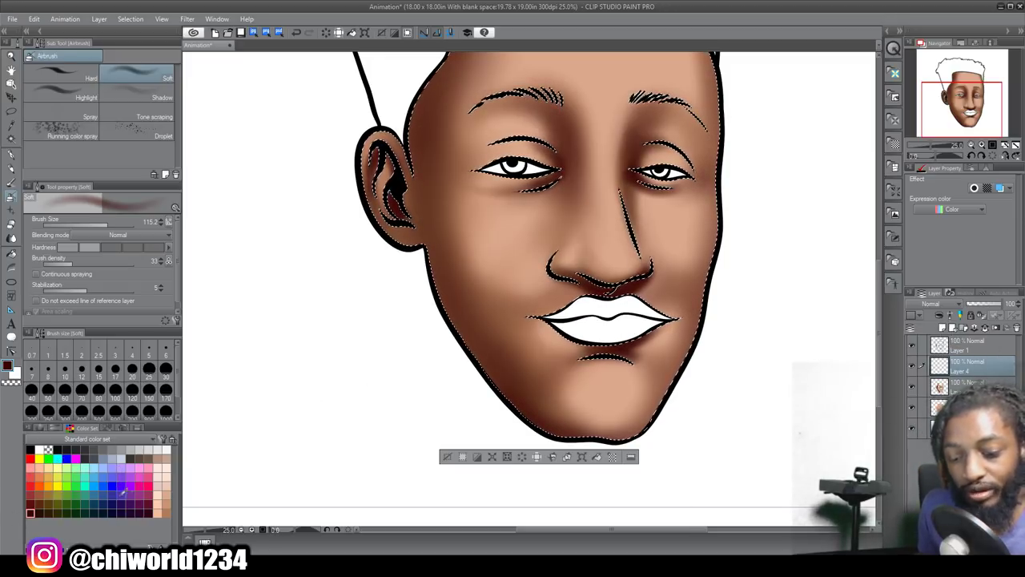
click(8, 365)
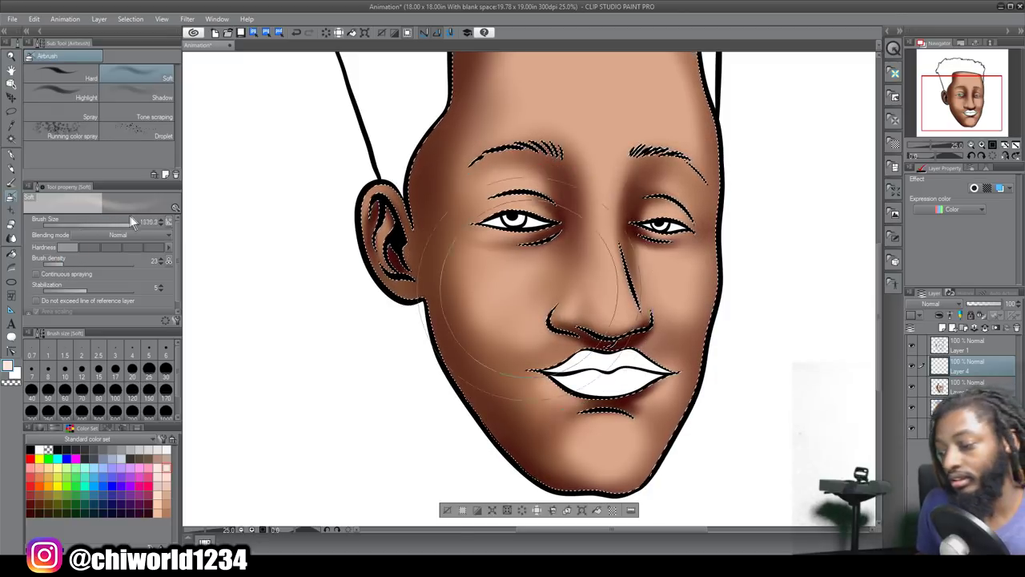
drag(117, 220, 115, 219)
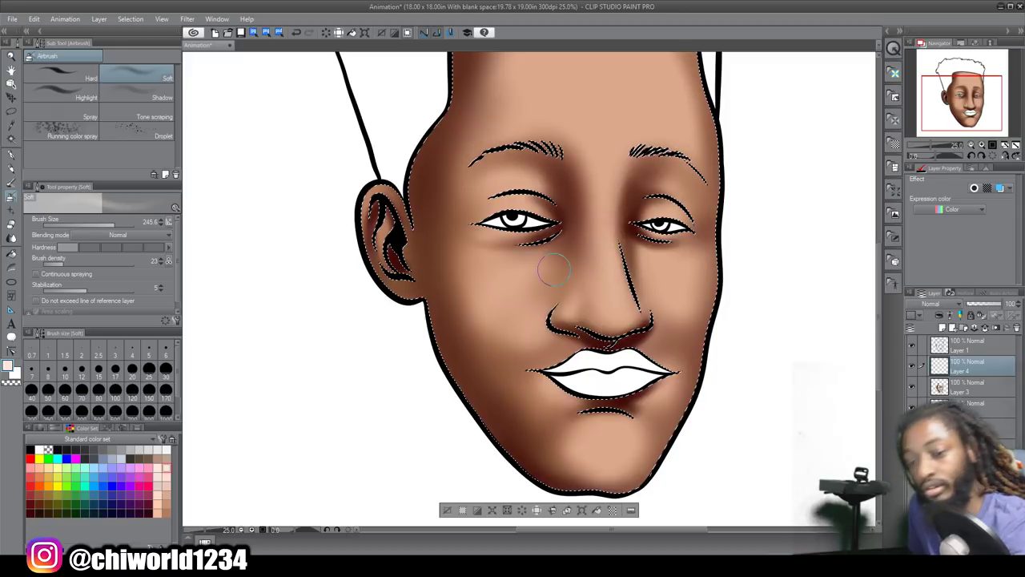
drag(93, 223, 101, 223)
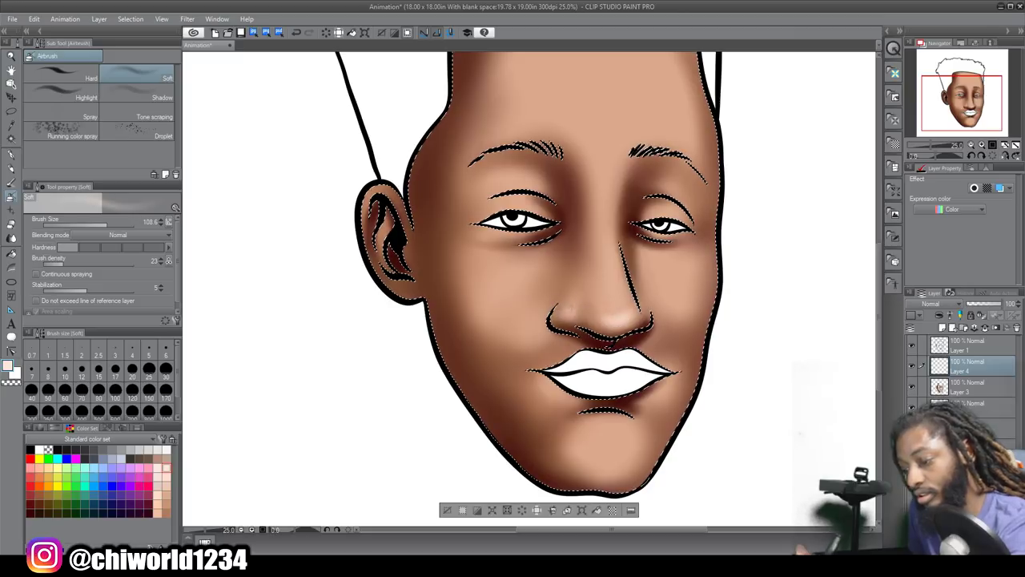
drag(618, 173, 612, 277)
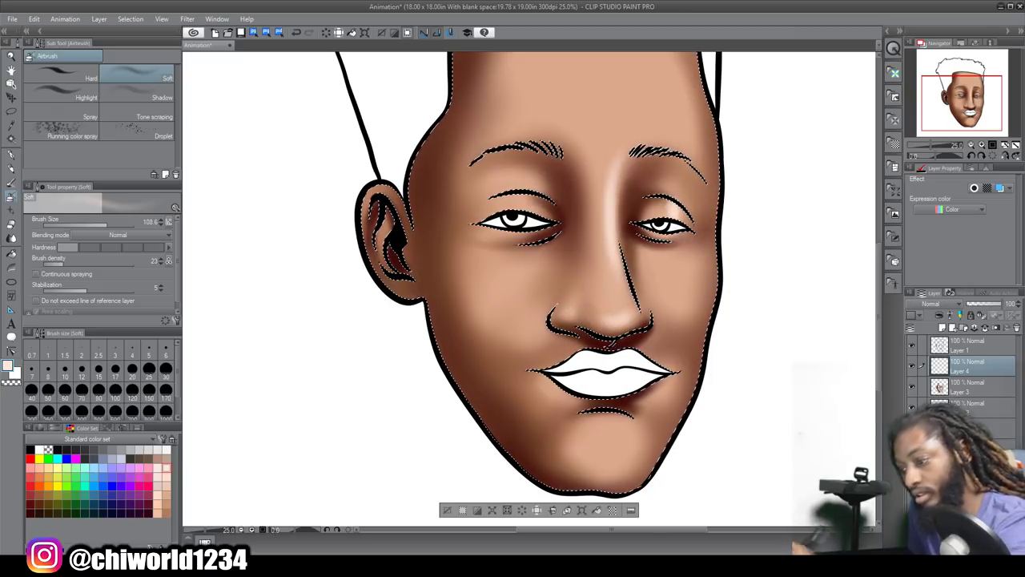
Step: Airbrush broad pale highlights on the cheeks, chin and far side of the forehead at size 348.4
scroll(864, 324, down, 3)
scroll(864, 324, up, 3)
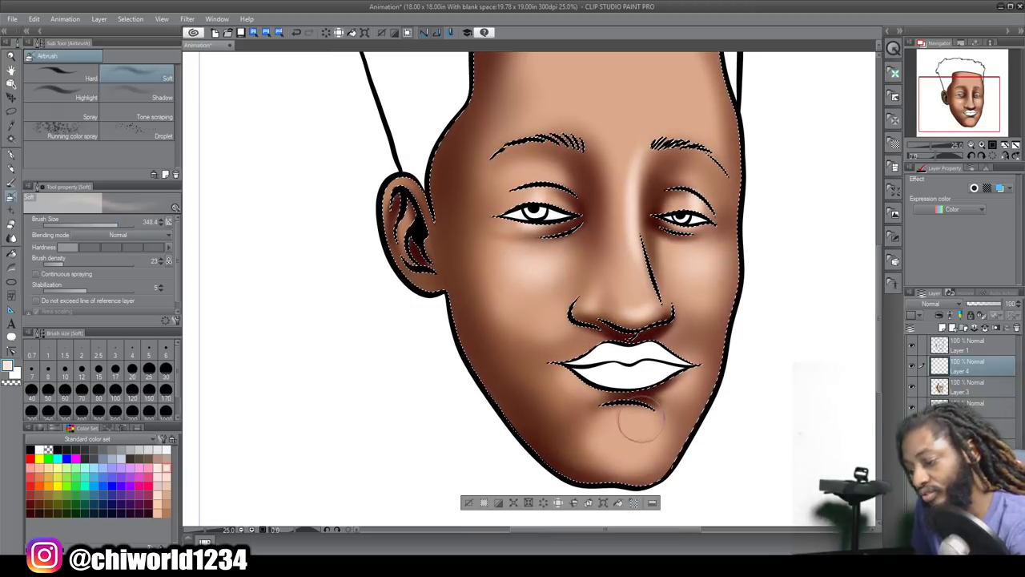
scroll(838, 325, down, 2)
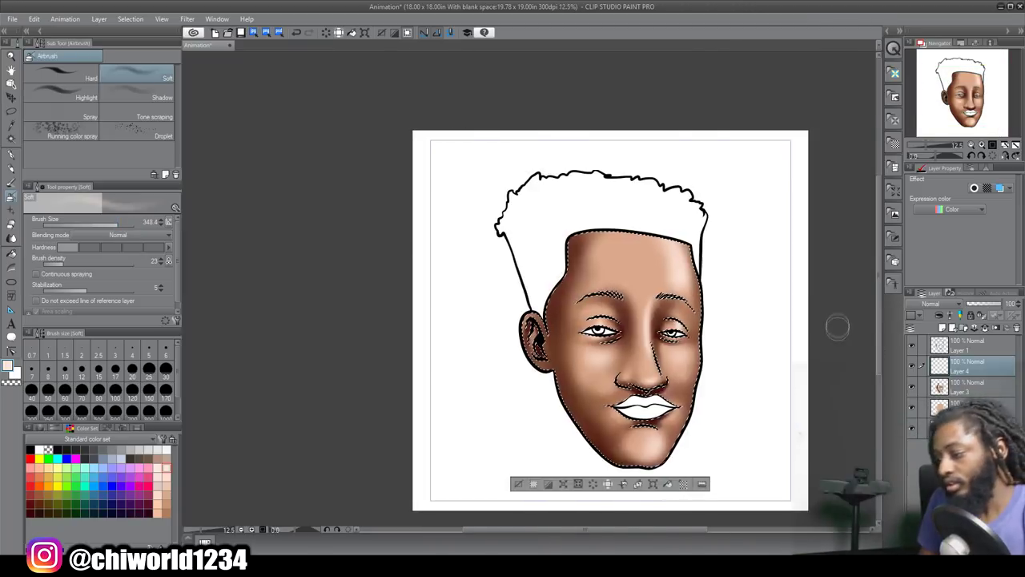
scroll(838, 325, up, 2)
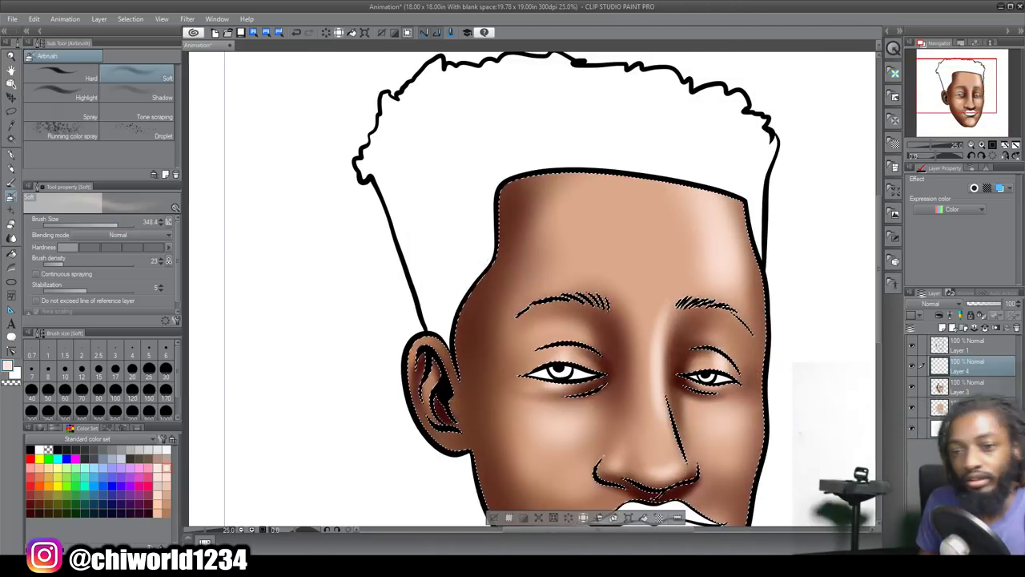
Step: Switch to the Auto select tool and clear the selection around the face
click(10, 142)
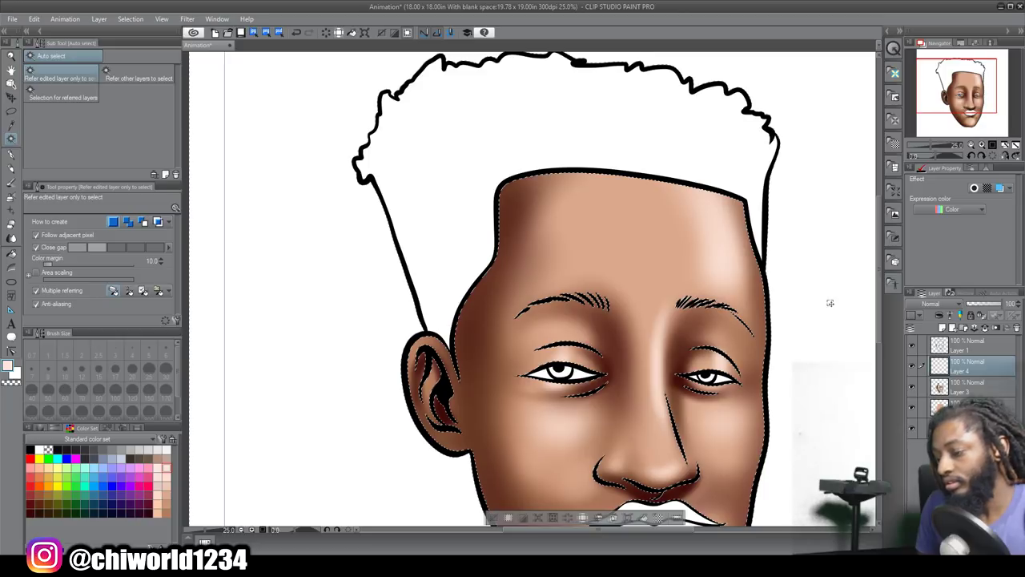
scroll(832, 305, down, 1)
key(ctrl+d)
scroll(419, 207, down, 1)
scroll(462, 225, up, 3)
drag(967, 83, 969, 103)
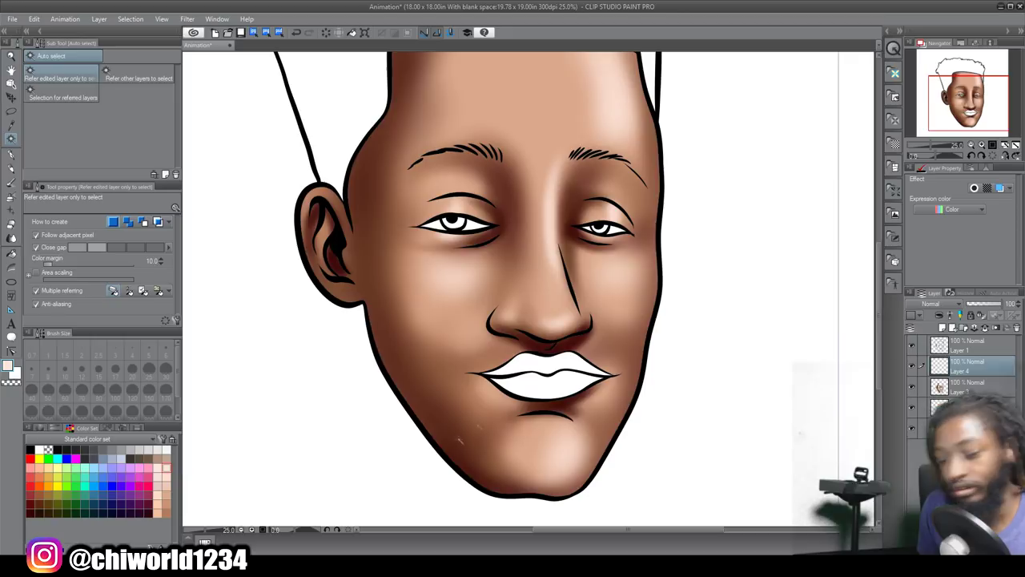
Step: Set the Fill tool to the darkest red-brown and hide the shading, skin and highlight layers
click(31, 512)
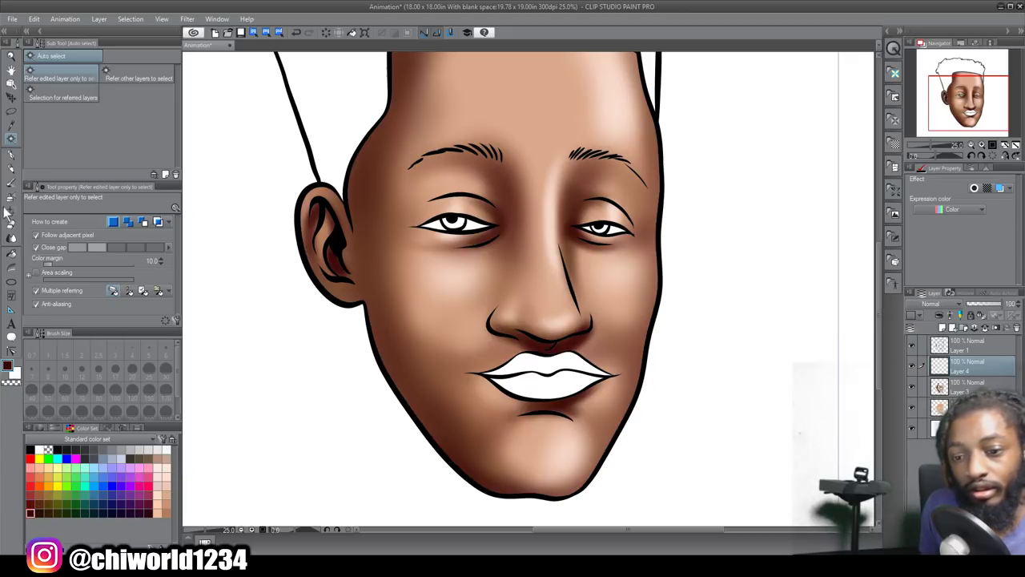
click(12, 253)
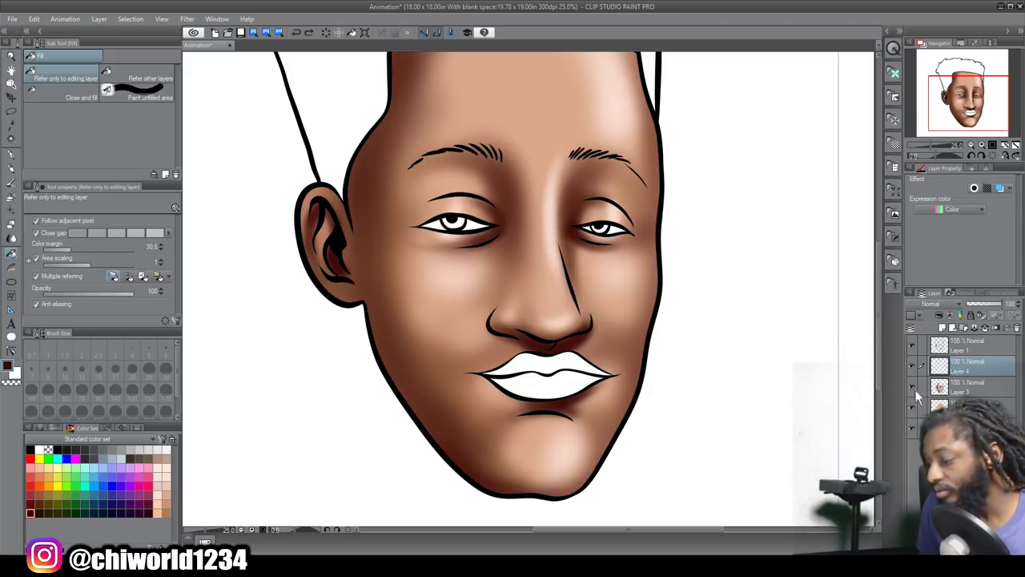
click(912, 386)
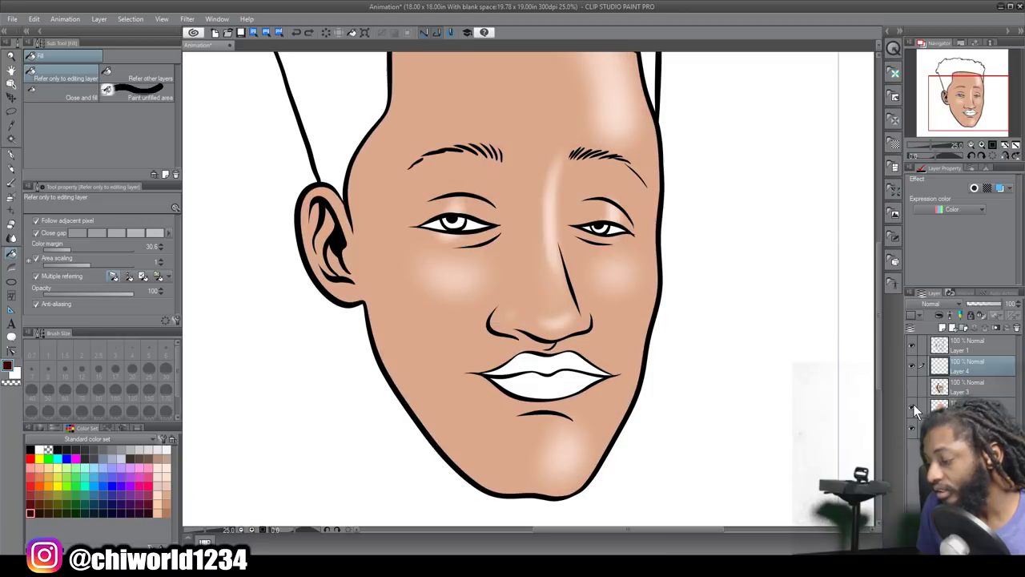
click(913, 406)
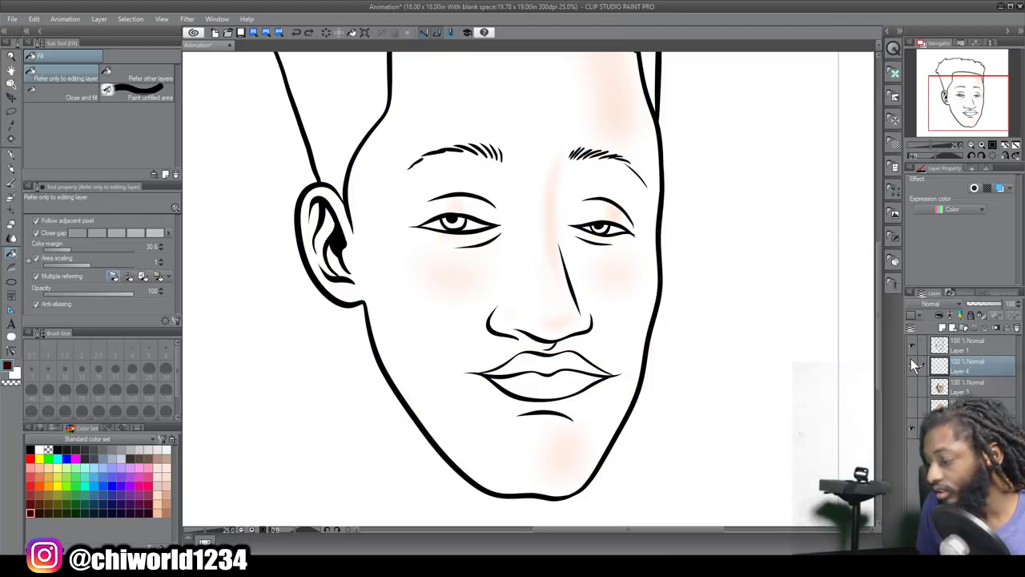
click(912, 365)
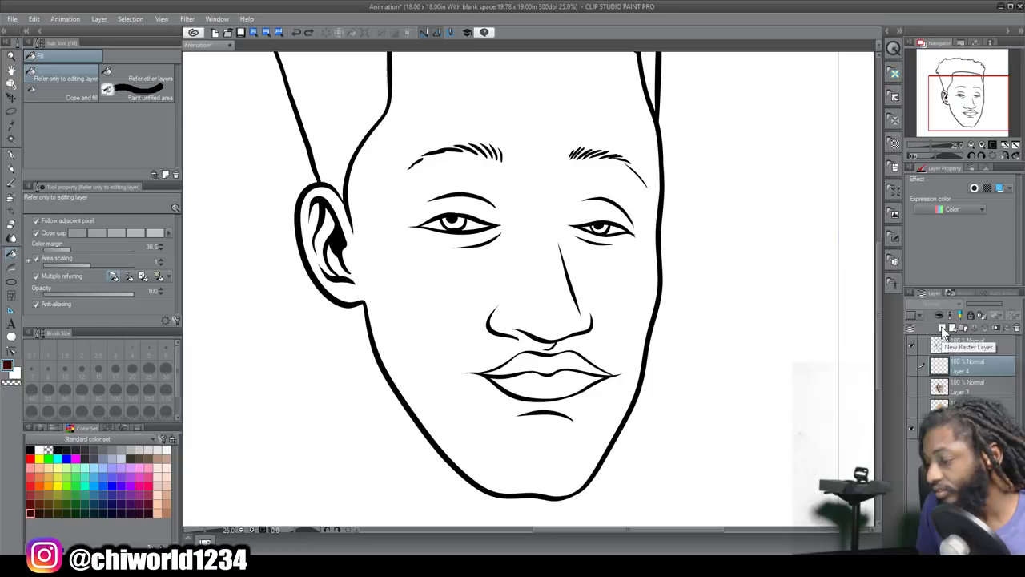
Step: Add a new raster layer directly below the line art and fill both irises with the dark red-brown
click(943, 329)
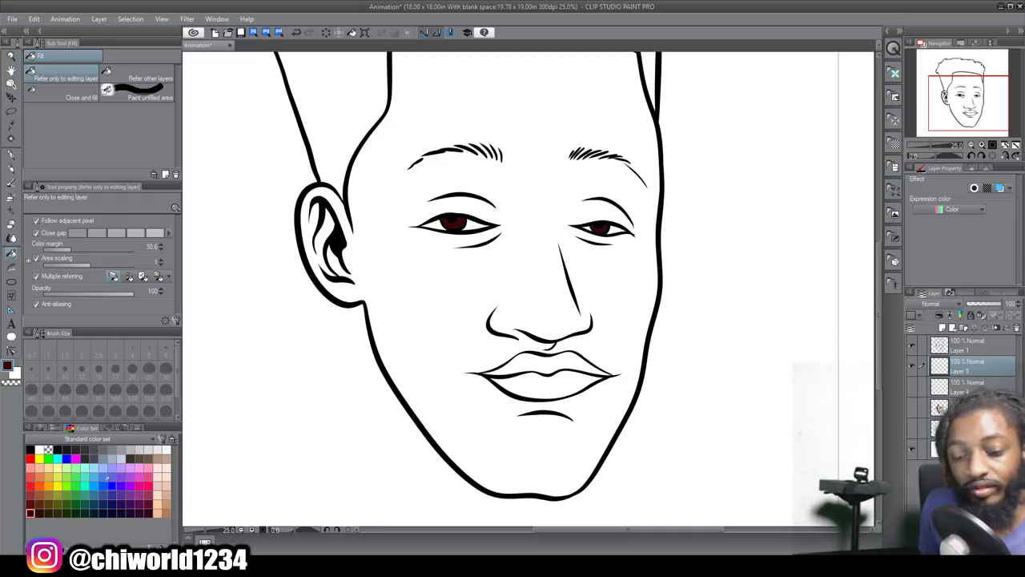
click(911, 426)
click(910, 426)
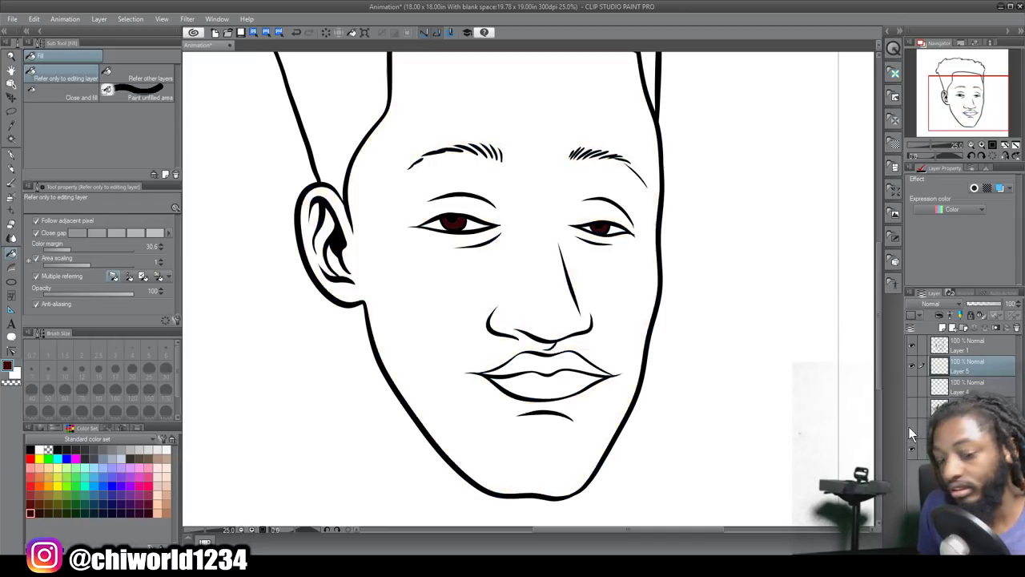
Step: Fill the upper lip with light pink and the lower lip with a redder pink from the colour set
click(31, 477)
click(593, 358)
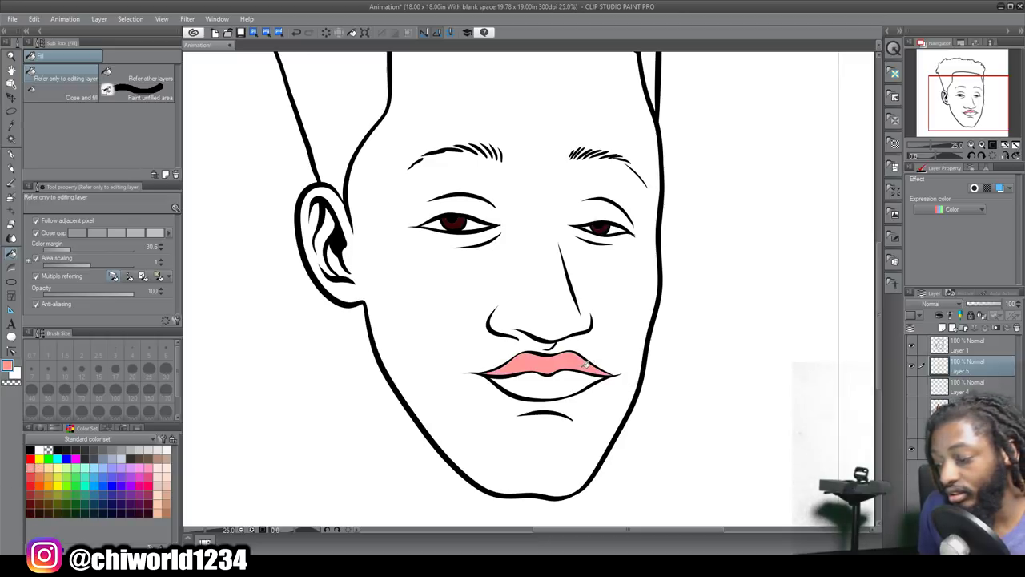
click(39, 477)
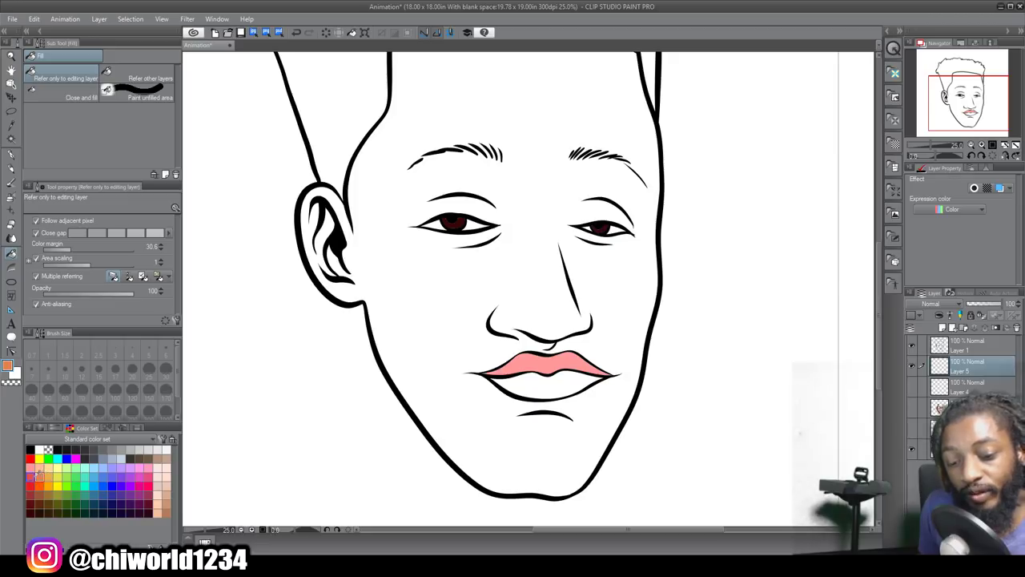
click(30, 476)
click(570, 385)
Step: Mix custom colours and refill the lower lip with a soft coral pink and the upper lip with a darker muted rose
double_click(8, 365)
click(211, 387)
click(214, 370)
click(390, 337)
click(529, 384)
double_click(8, 367)
click(198, 393)
click(390, 338)
click(548, 363)
Step: Make the hidden skin, shading and highlight layers visible again
click(911, 428)
click(910, 407)
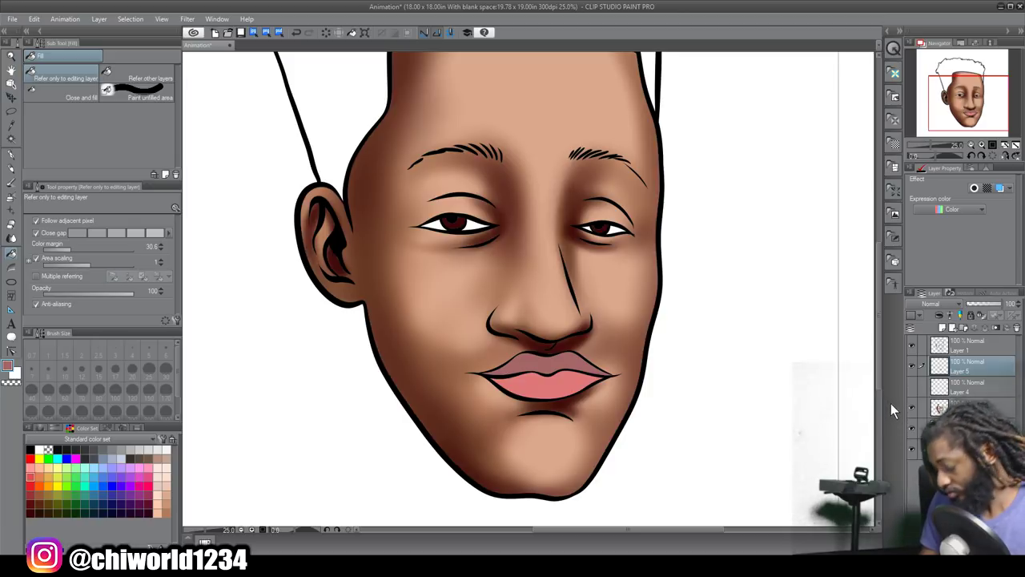
key(ctrl+minus)
key(ctrl+minus)
key(ctrl+plus)
key(ctrl+plus)
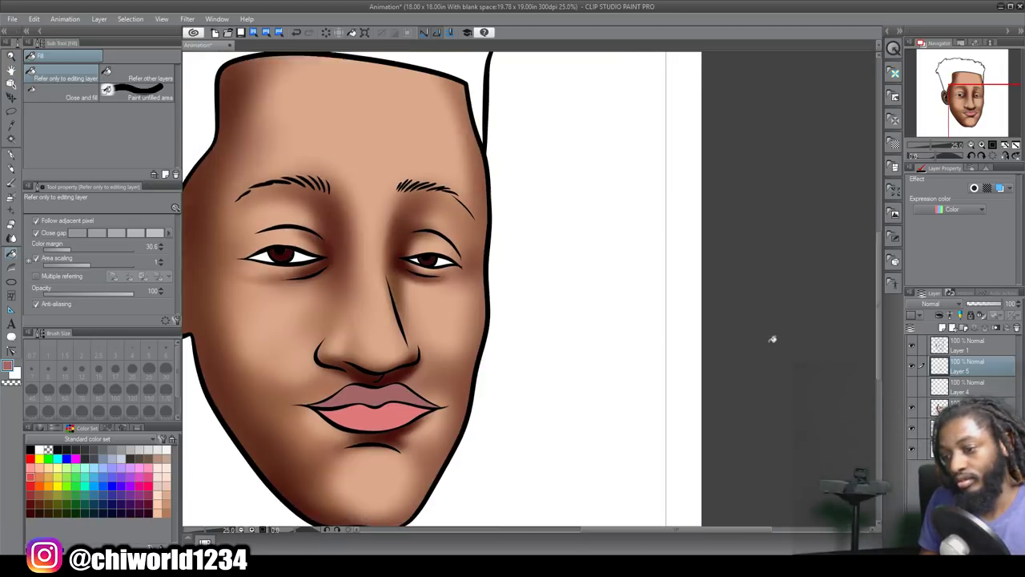
Step: Set the colour to the darkest brown, try to fill the hair on the eye and lip layer, and undo the fill
scroll(760, 350, up, 1)
scroll(761, 350, left, 4)
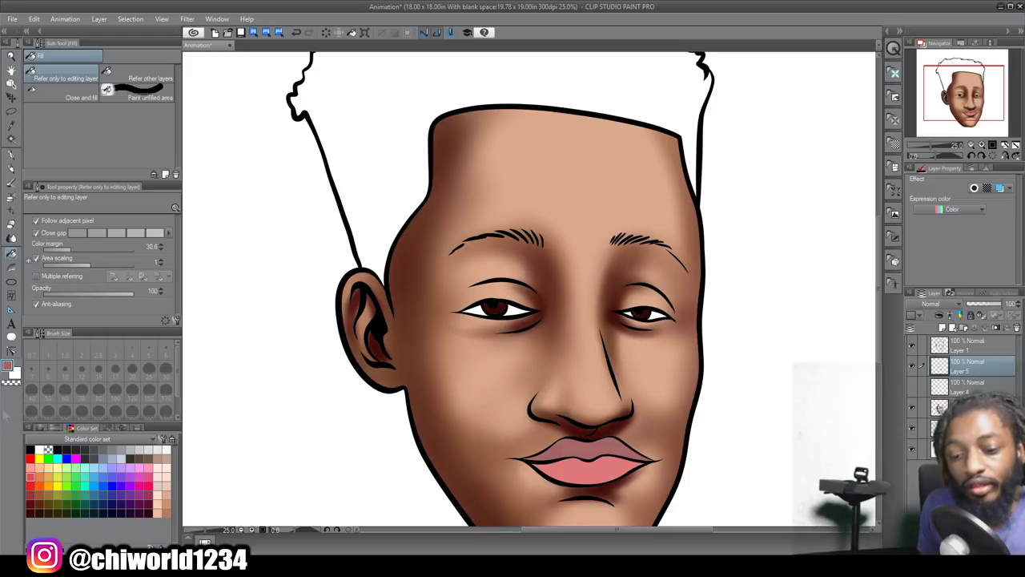
click(40, 513)
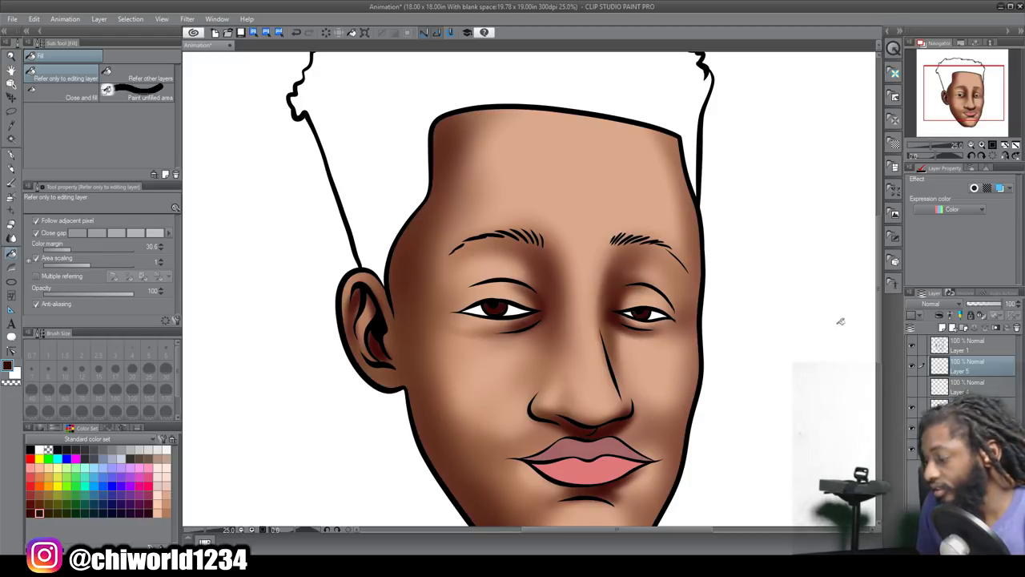
click(624, 103)
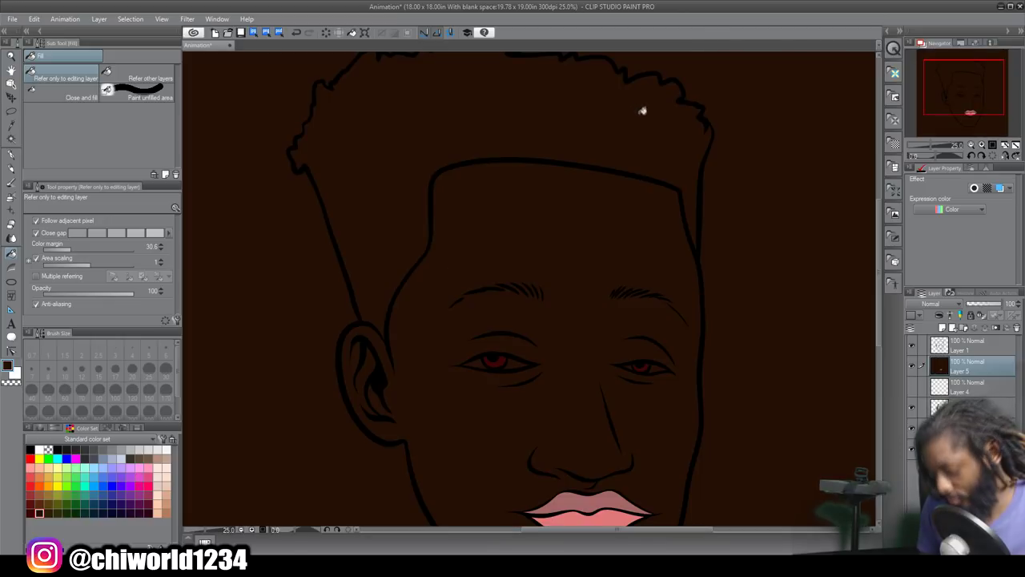
key(ctrl+z)
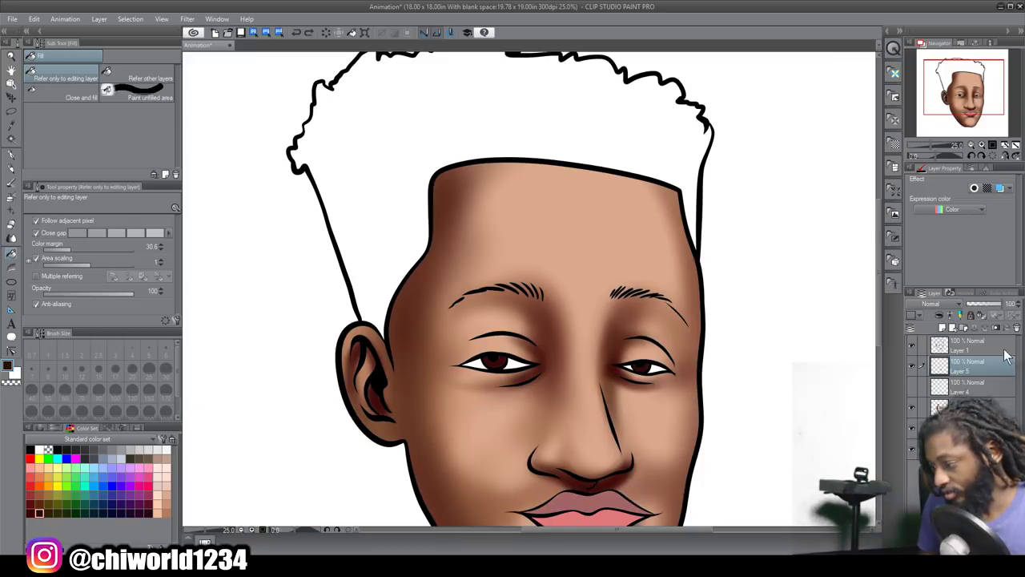
Step: Add a raster layer for the hair, undo a trial dark brown fill on it, and move it below the skin layer
click(943, 327)
scroll(755, 296, up, 2)
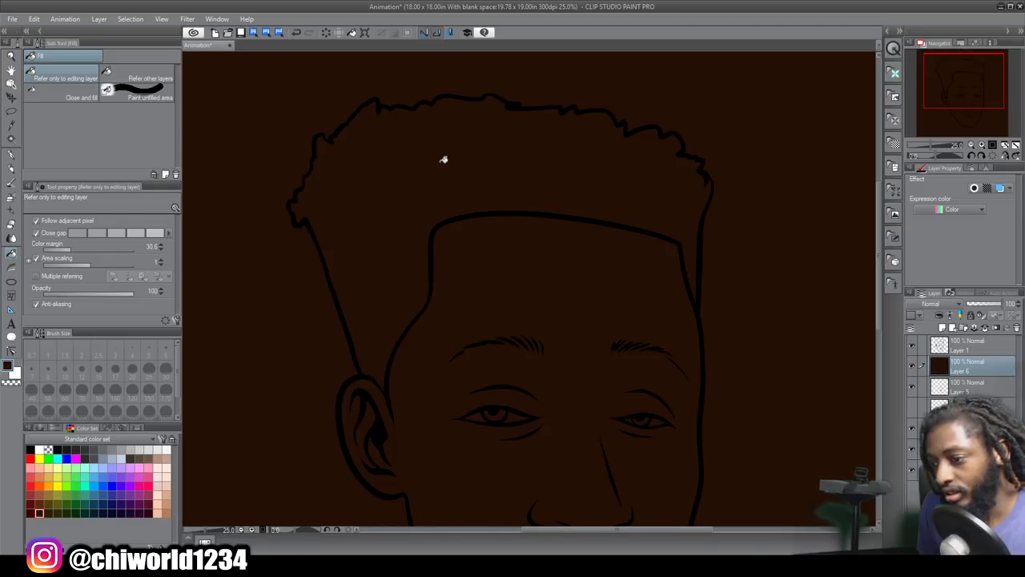
key(ctrl+z)
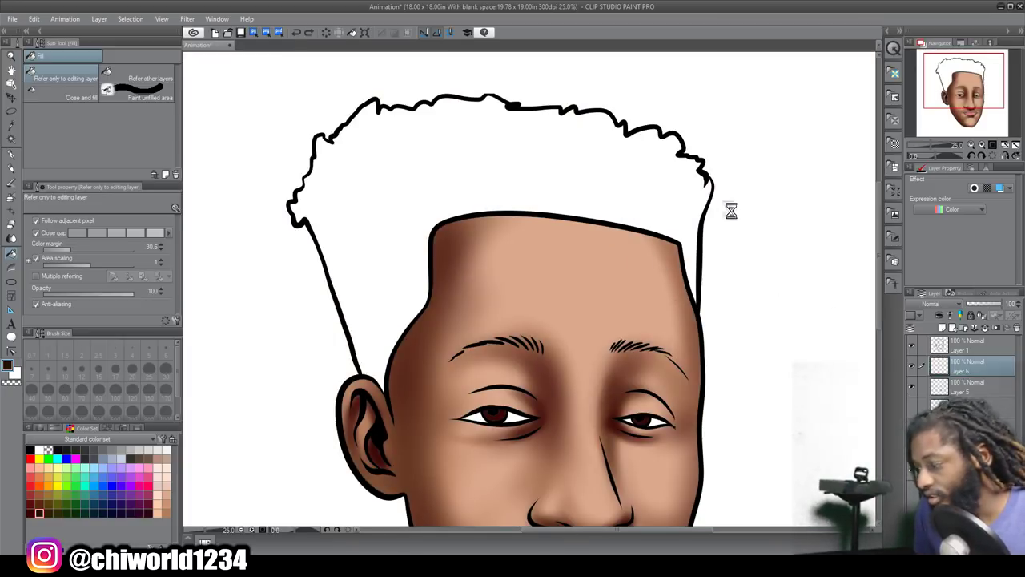
scroll(711, 195, up, 2)
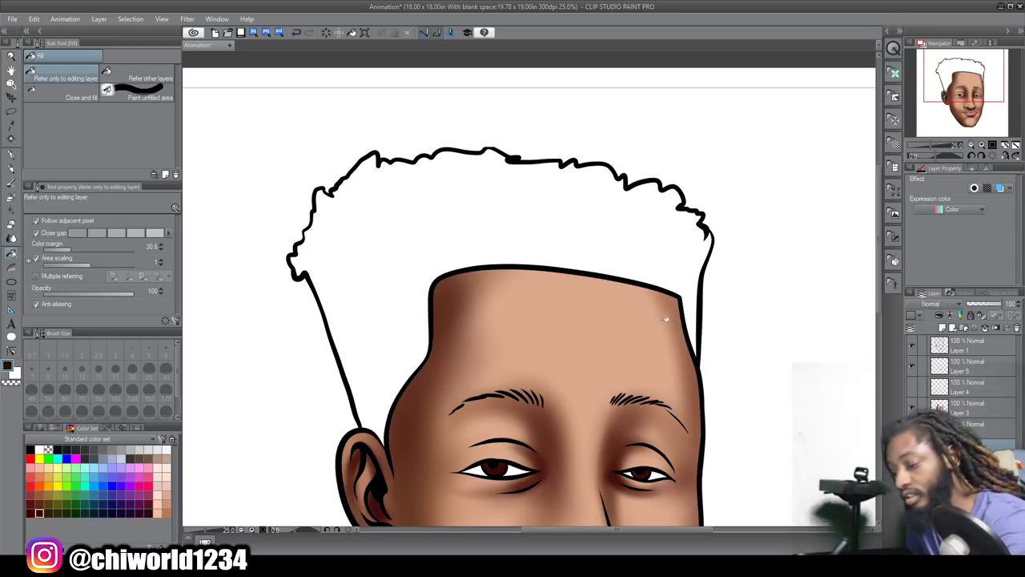
Step: Paint the main mass of the hair dark brown using the G-pen at brush size 183.5
click(12, 156)
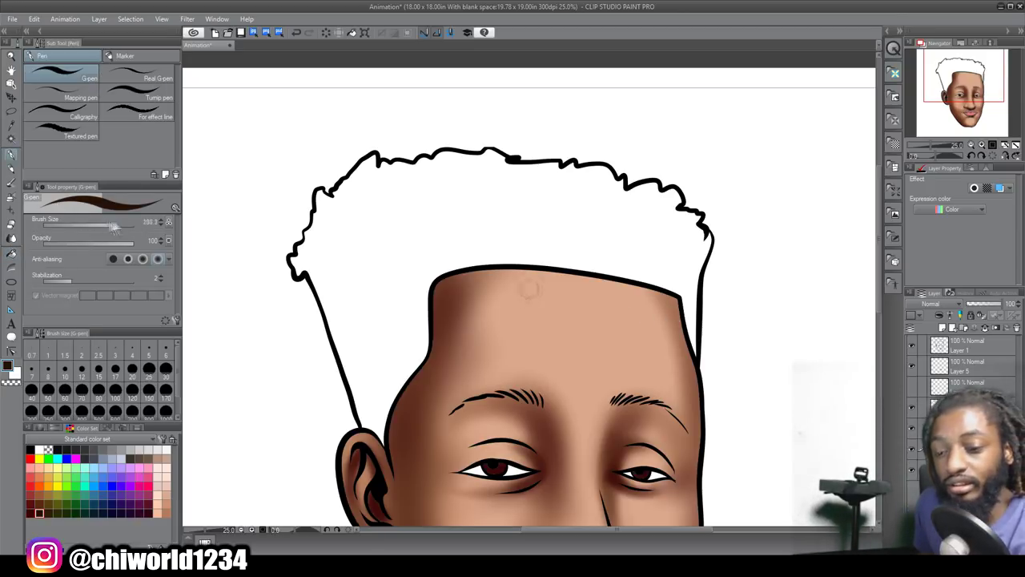
drag(115, 228, 111, 228)
mouse_move(686, 353)
mouse_down()
mouse_move(697, 240)
mouse_move(688, 223)
mouse_move(467, 206)
mouse_move(377, 336)
mouse_move(361, 386)
mouse_move(321, 268)
mouse_move(476, 178)
mouse_move(513, 178)
mouse_up()
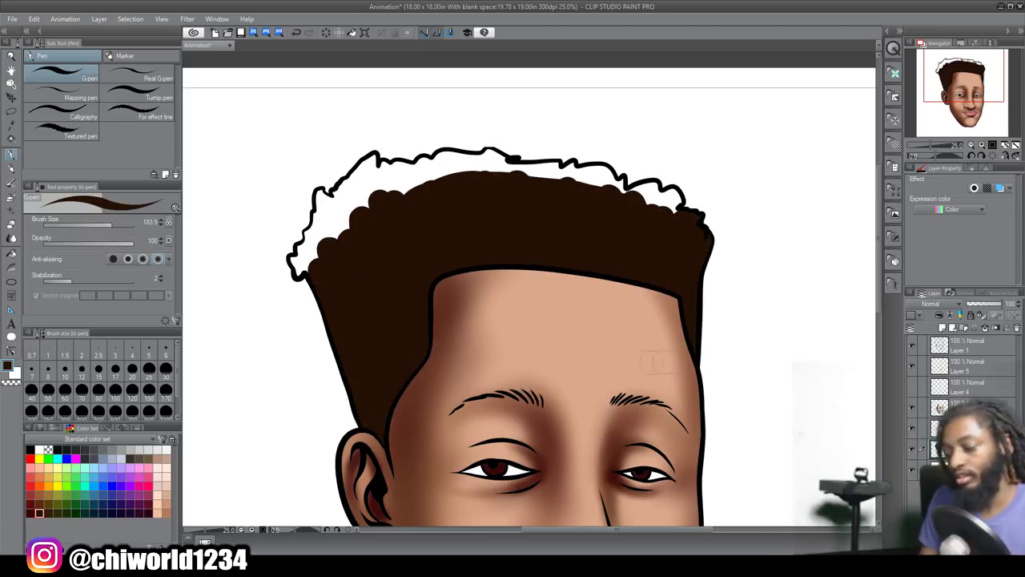
Step: Paint the remaining white gaps along the curly hair outline dark brown with the G-pen at size 108.6
scroll(763, 360, down, 2)
scroll(729, 285, up, 5)
click(106, 226)
mouse_move(667, 359)
mouse_down()
mouse_move(674, 353)
mouse_move(527, 297)
mouse_move(480, 258)
mouse_move(270, 259)
mouse_up()
scroll(280, 323, down, 2)
scroll(404, 447, up, 1)
mouse_move(404, 447)
mouse_down()
mouse_move(370, 429)
mouse_move(418, 309)
mouse_move(465, 288)
mouse_move(513, 237)
mouse_move(593, 240)
mouse_move(721, 218)
mouse_move(781, 229)
mouse_move(681, 239)
mouse_move(430, 337)
mouse_move(414, 421)
mouse_up()
Step: Select the eye and lip layer and repaint both irises dark brown with the G-pen at size 48.1
scroll(601, 473, down, 4)
scroll(606, 441, up, 2)
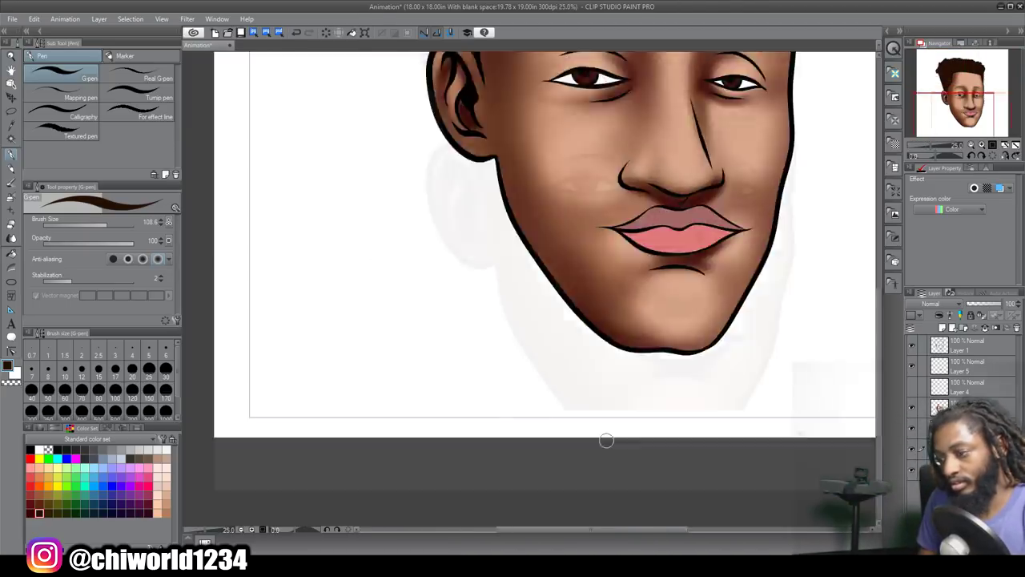
scroll(607, 441, up, 3)
scroll(610, 426, up, 1)
scroll(609, 427, right, 1)
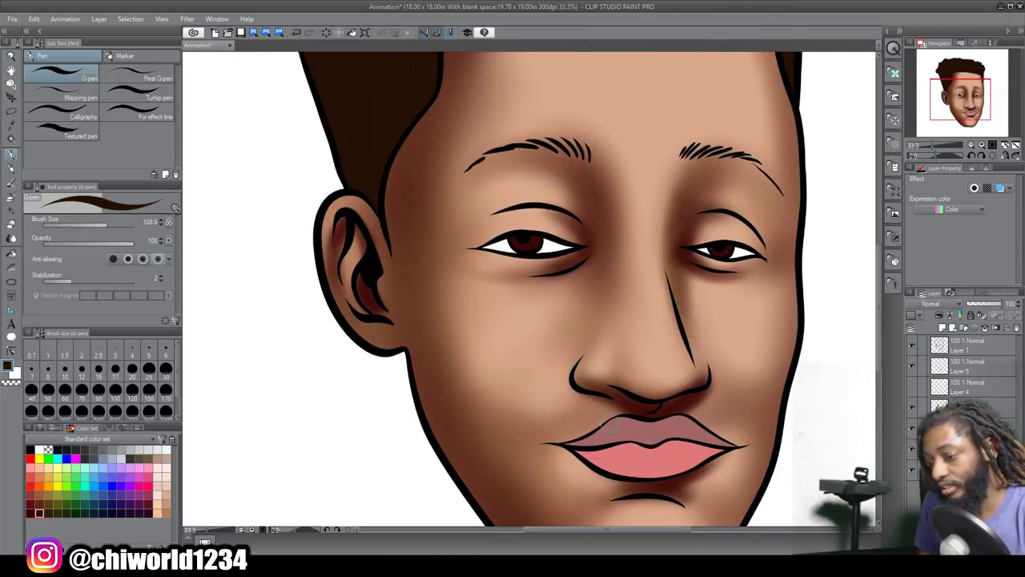
scroll(609, 424, up, 1)
click(963, 366)
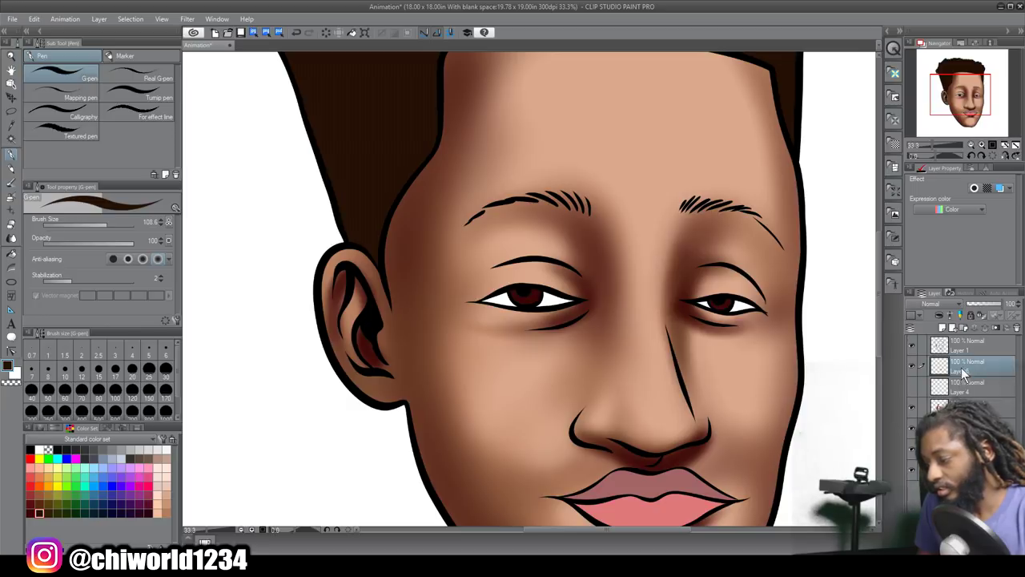
key(ctrl+plus)
scroll(838, 384, right, 2)
click(98, 224)
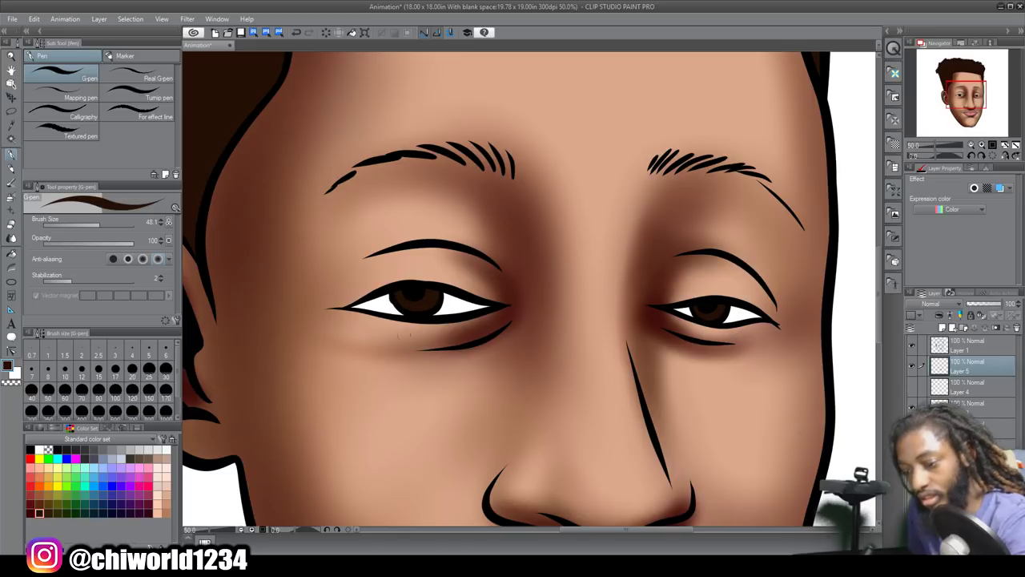
key(ctrl+z)
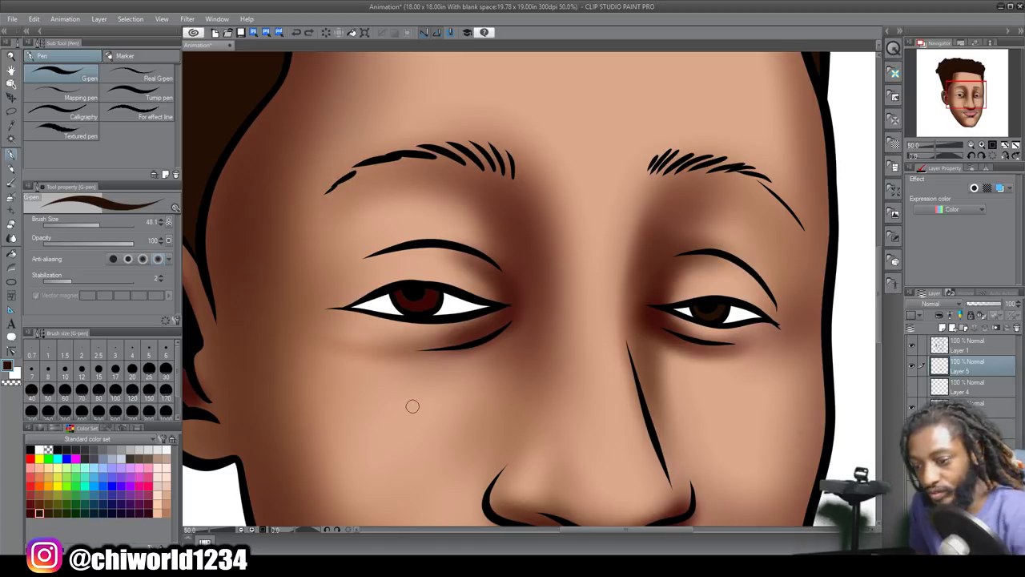
drag(400, 294, 407, 304)
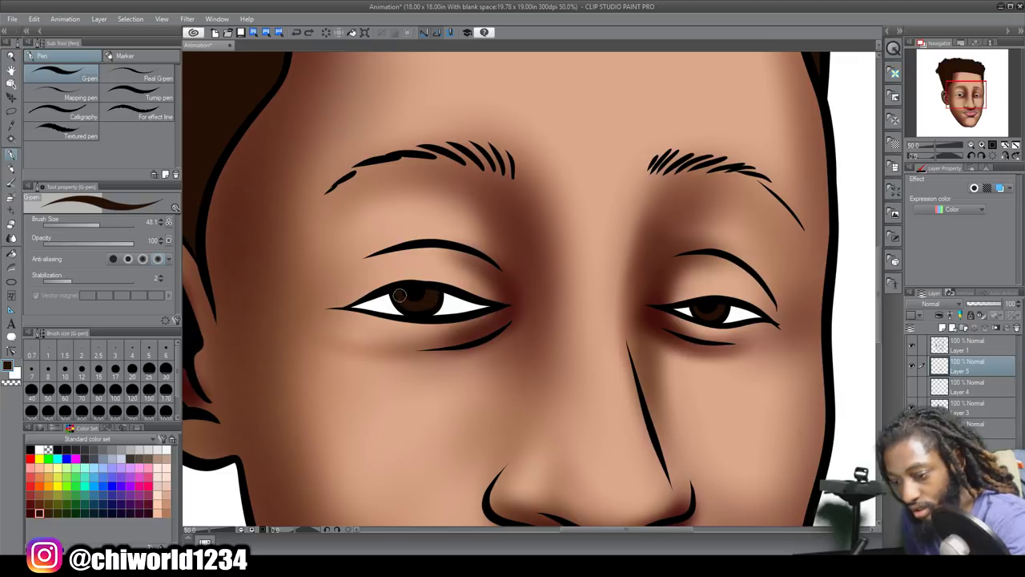
Step: Thicken both eyebrows in dark brown with the Soft airbrush at a harder setting, finishing at brush size 42.8
scroll(615, 473, down, 4)
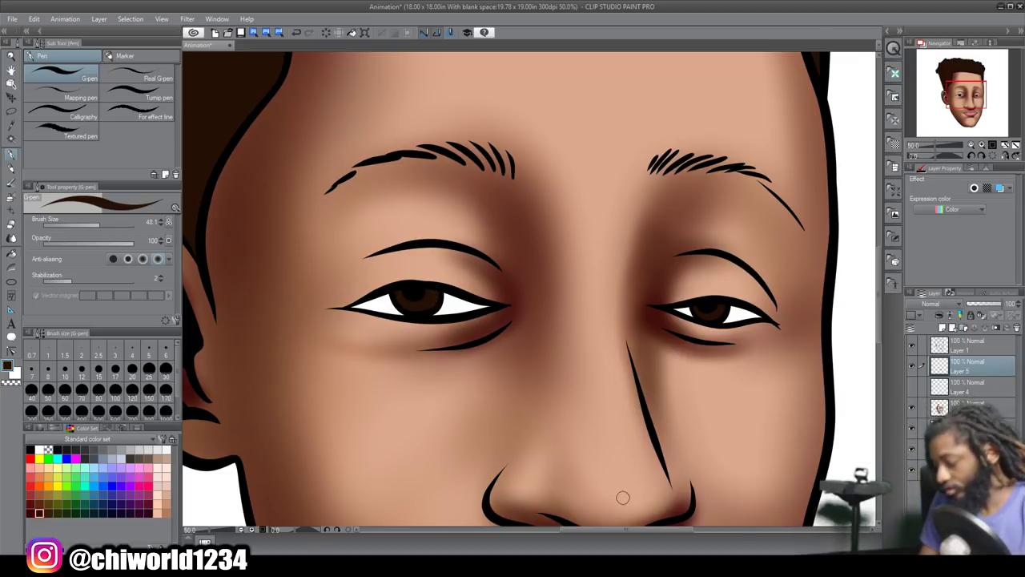
scroll(662, 409, up, 2)
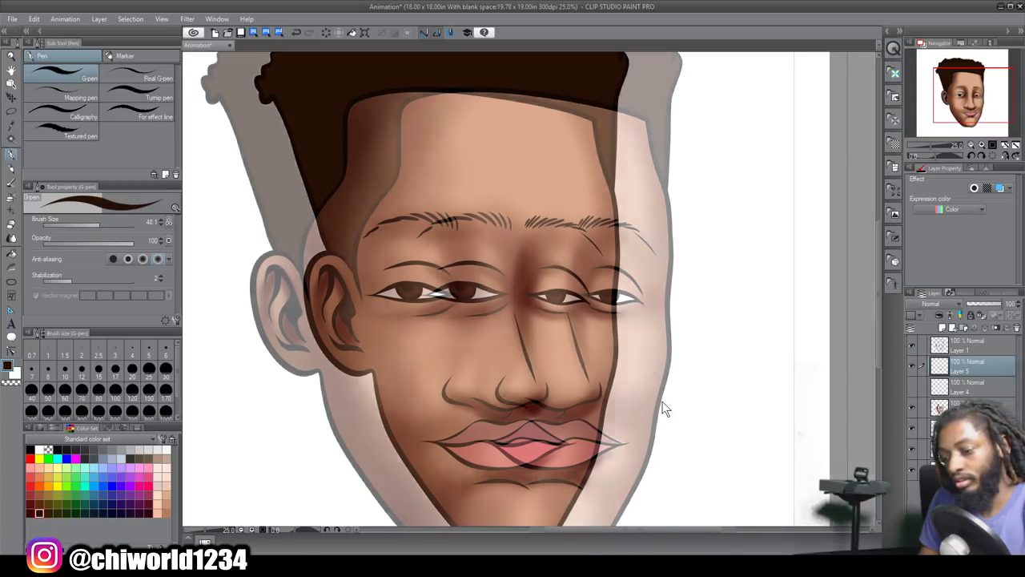
scroll(720, 397, up, 2)
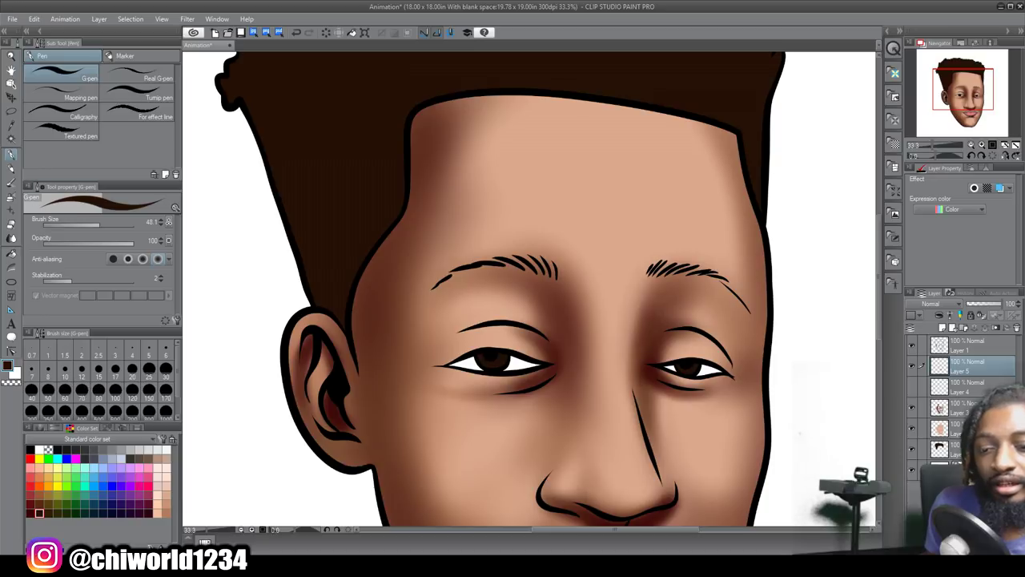
click(12, 197)
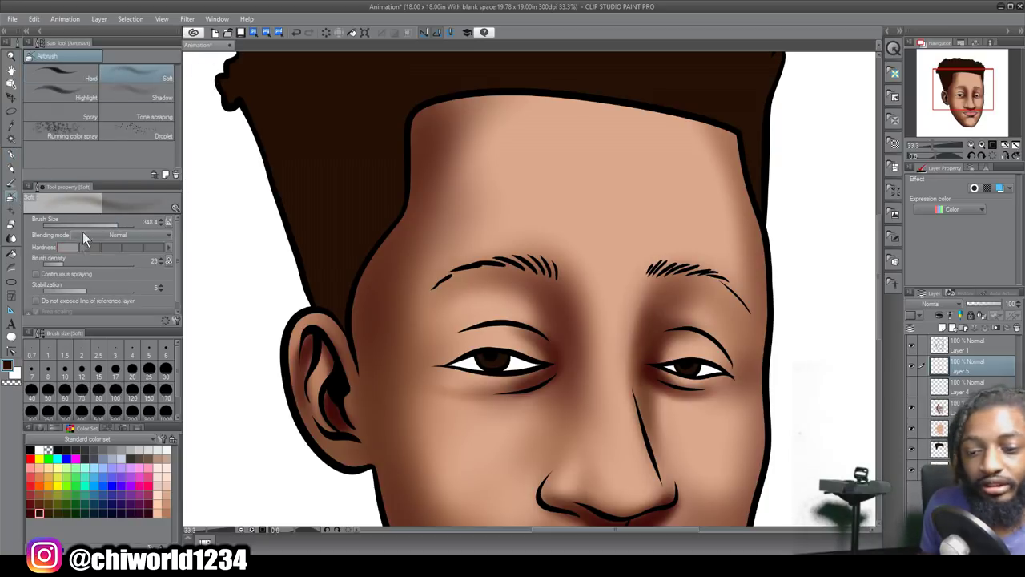
click(103, 248)
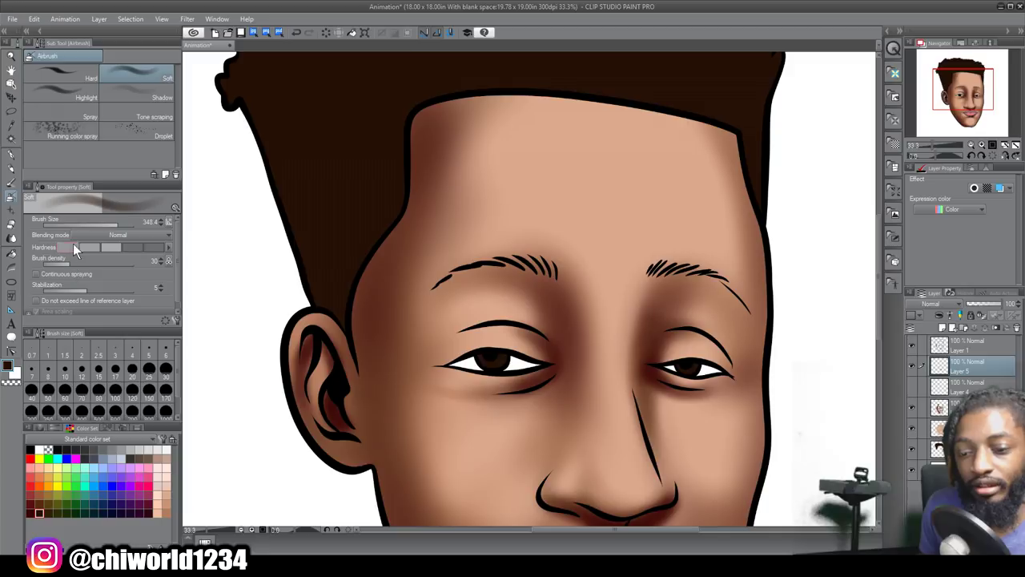
drag(119, 218, 109, 221)
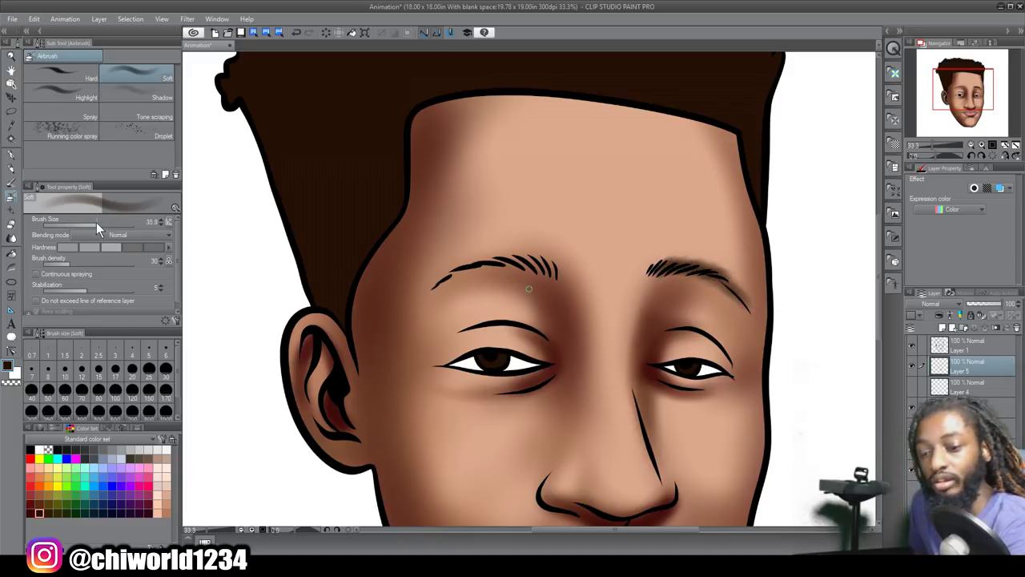
drag(99, 225, 100, 225)
drag(713, 280, 742, 298)
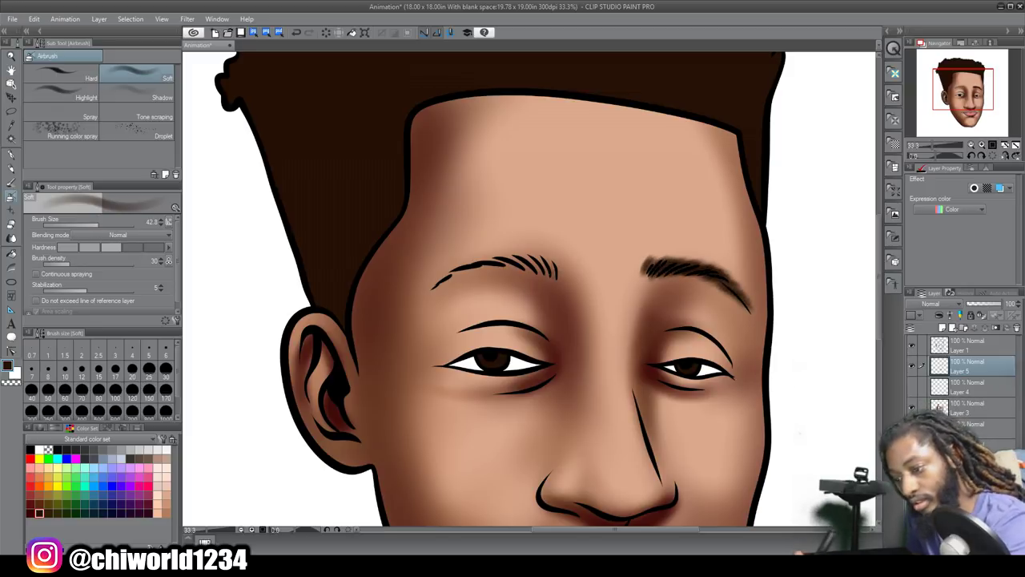
mouse_move(536, 263)
mouse_down()
mouse_move(485, 263)
mouse_move(437, 282)
mouse_move(555, 250)
mouse_up()
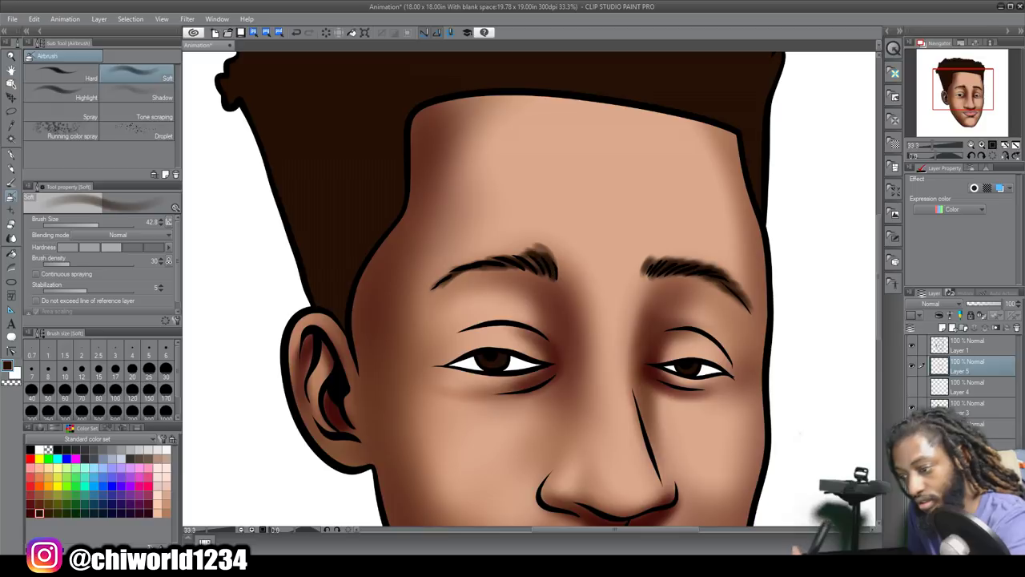
Step: Airbrush warm orange-brown highlights into both irises at size 42.8
scroll(529, 289, down, 4)
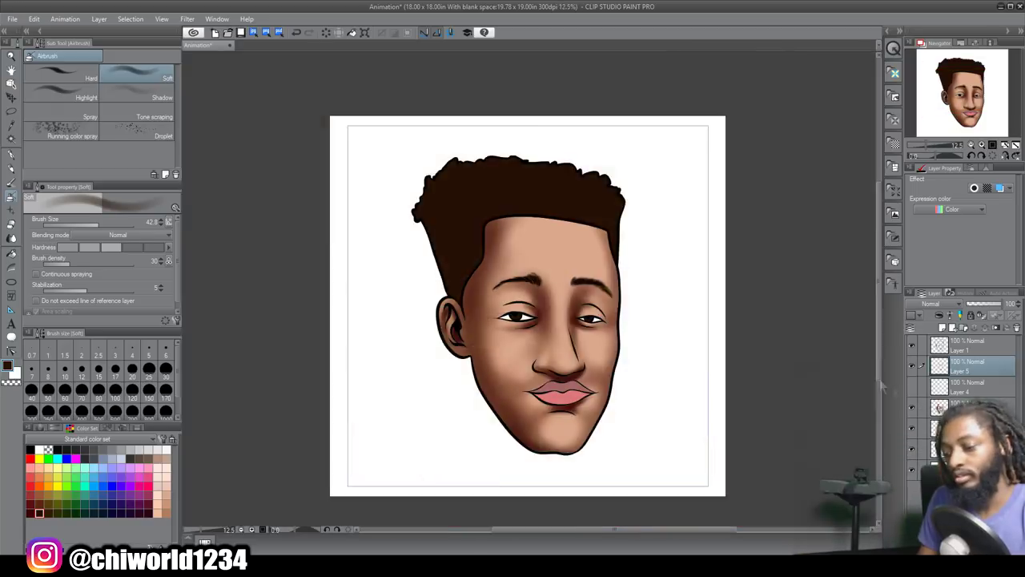
scroll(509, 285, up, 3)
scroll(529, 288, down, 3)
scroll(702, 366, up, 4)
drag(878, 357, 878, 343)
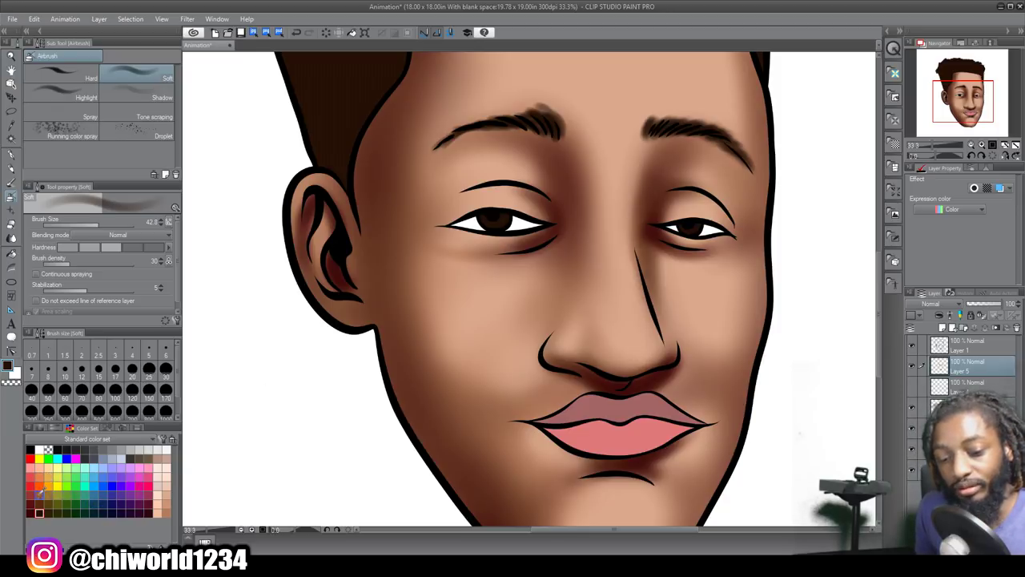
click(40, 491)
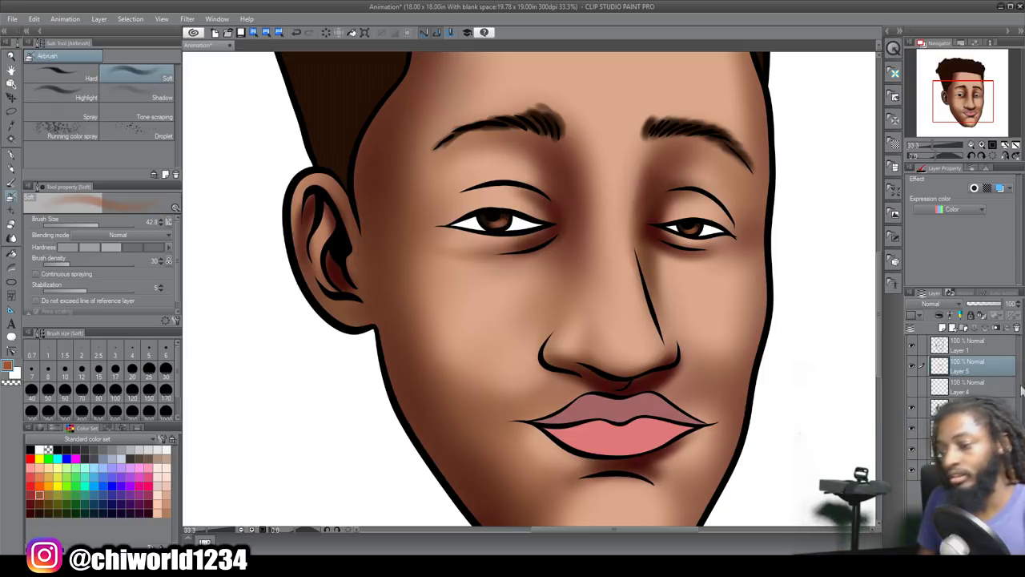
Step: Add a new raster layer above the line art and set the airbrush colour to white
key(ctrl+minus)
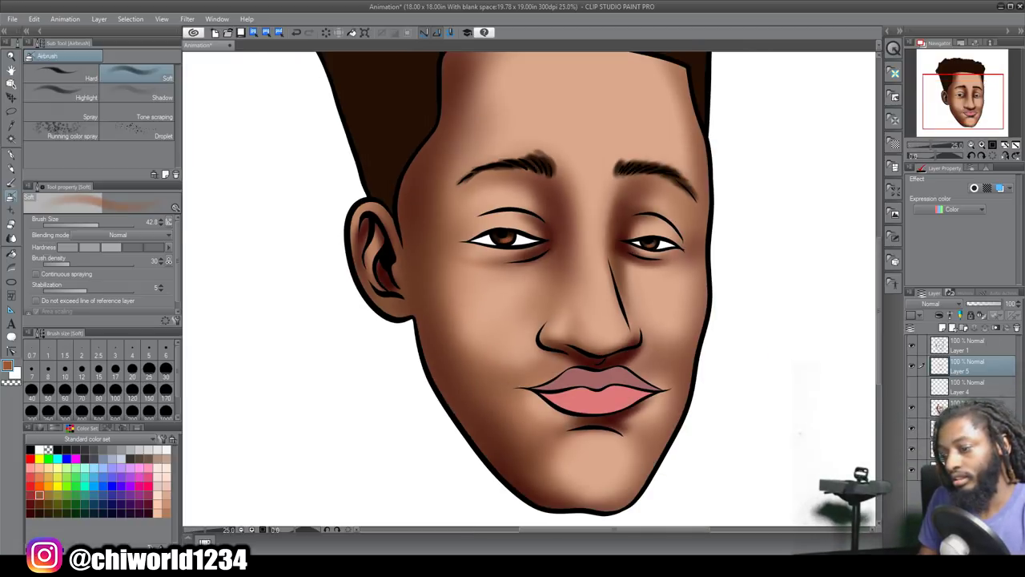
scroll(837, 465, up, 1)
scroll(784, 469, left, 2)
scroll(784, 469, up, 1)
scroll(784, 466, left, 2)
scroll(784, 466, up, 3)
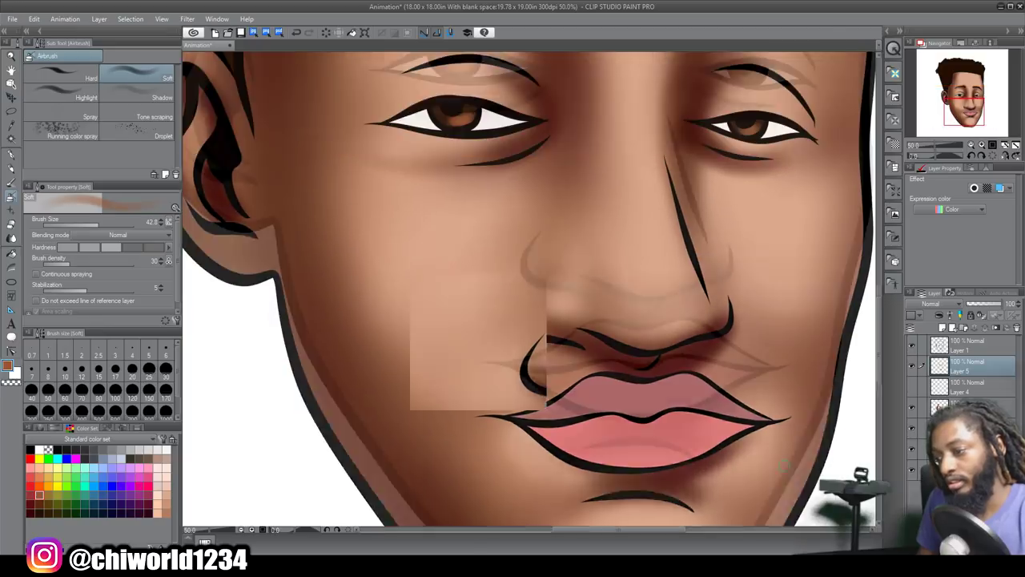
scroll(785, 463, down, 1)
scroll(785, 470, down, 1)
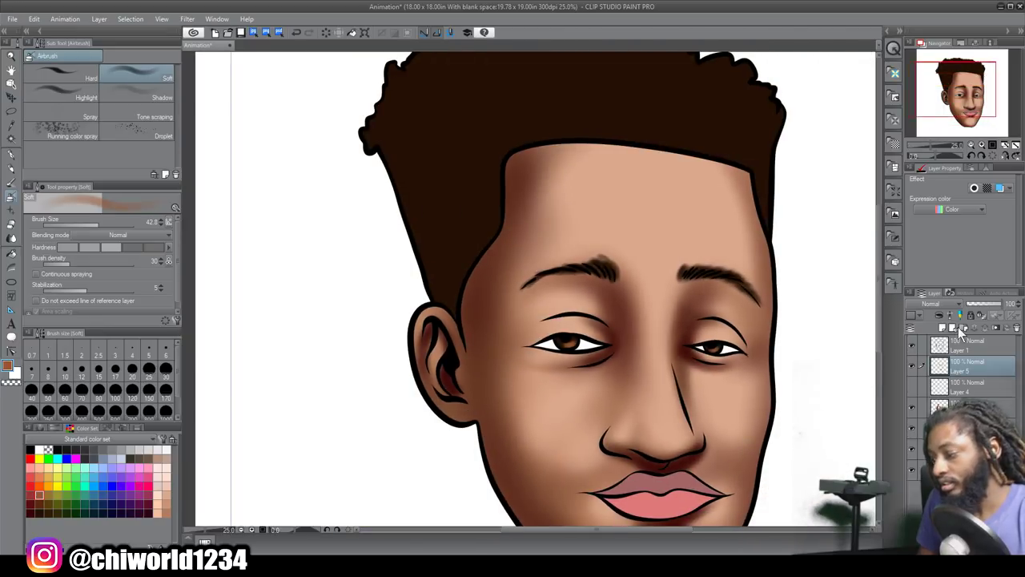
drag(969, 366, 973, 341)
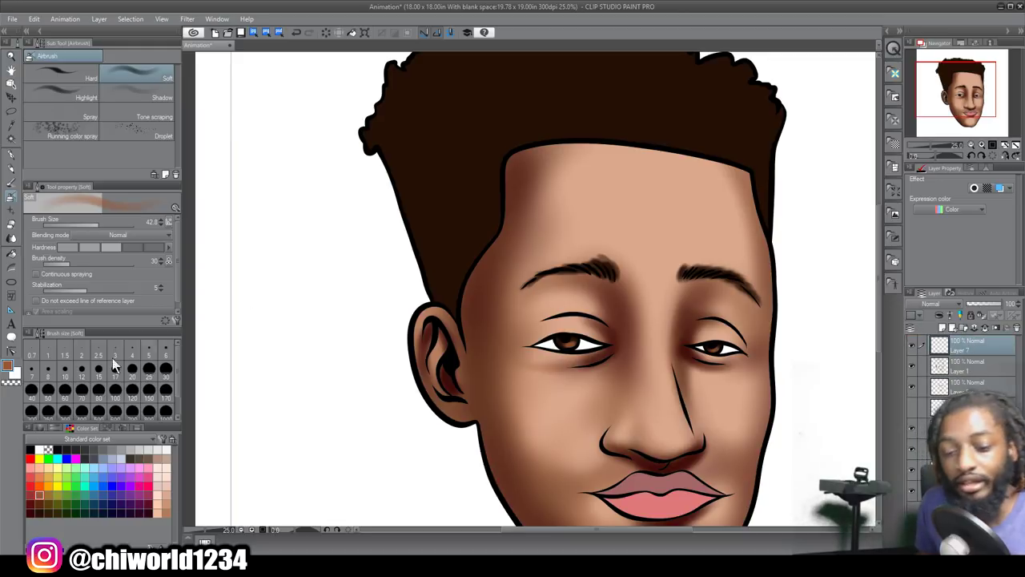
click(40, 450)
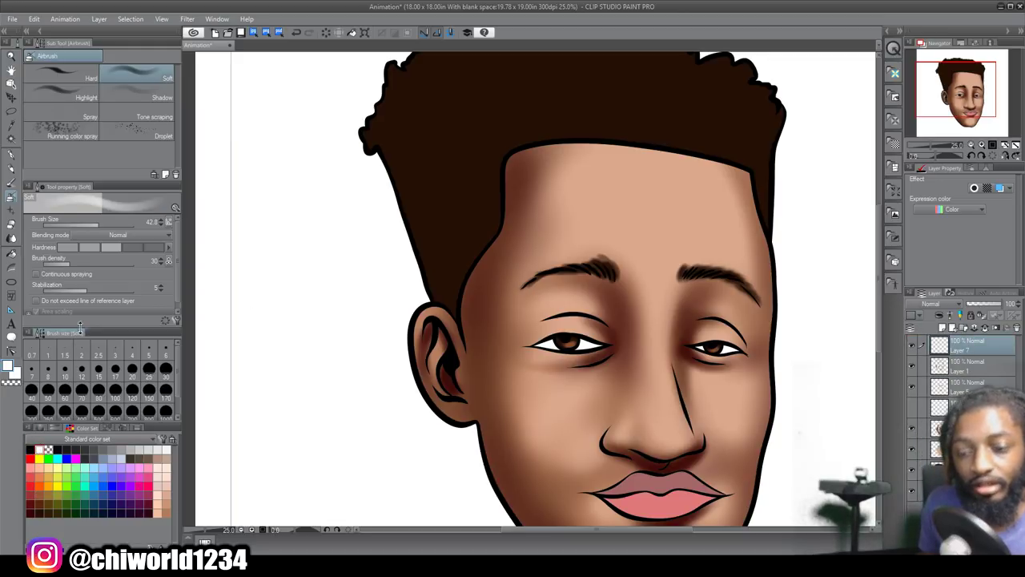
Step: Airbrush small white highlights into both eyes at brush size 38.1
mouse_move(93, 221)
mouse_down()
mouse_move(74, 222)
mouse_move(92, 220)
mouse_up()
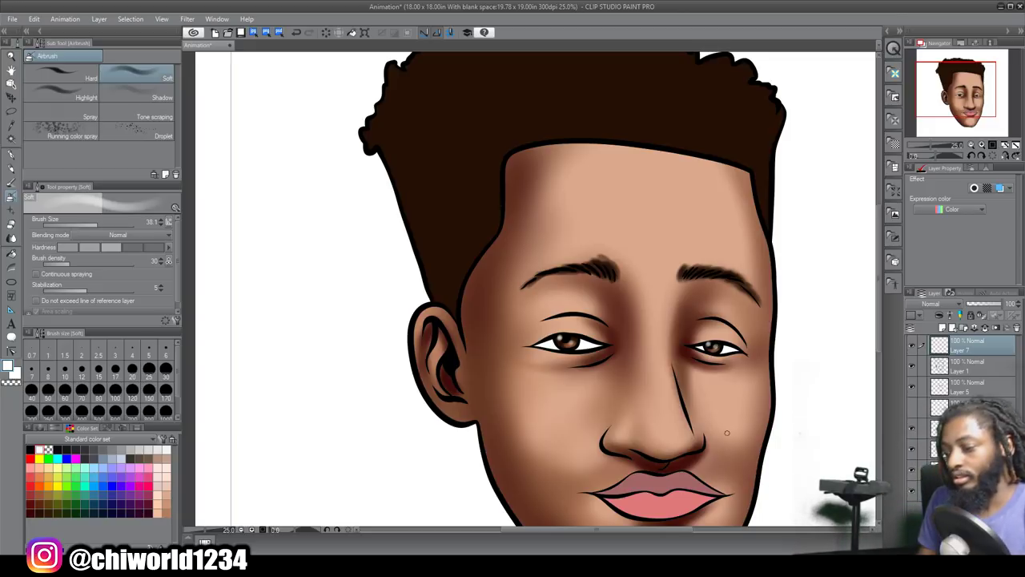
scroll(727, 433, down, 2)
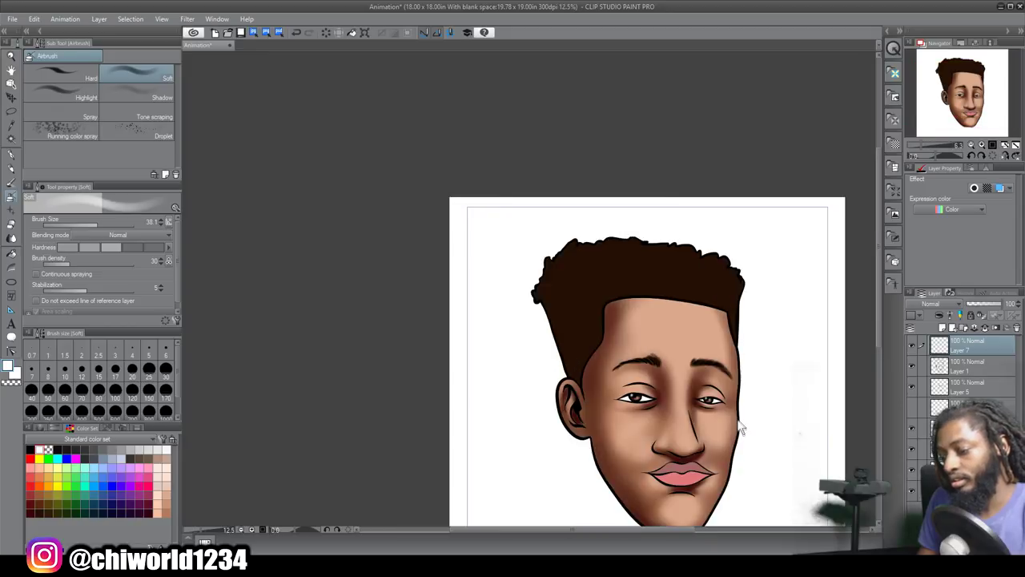
scroll(738, 416, up, 4)
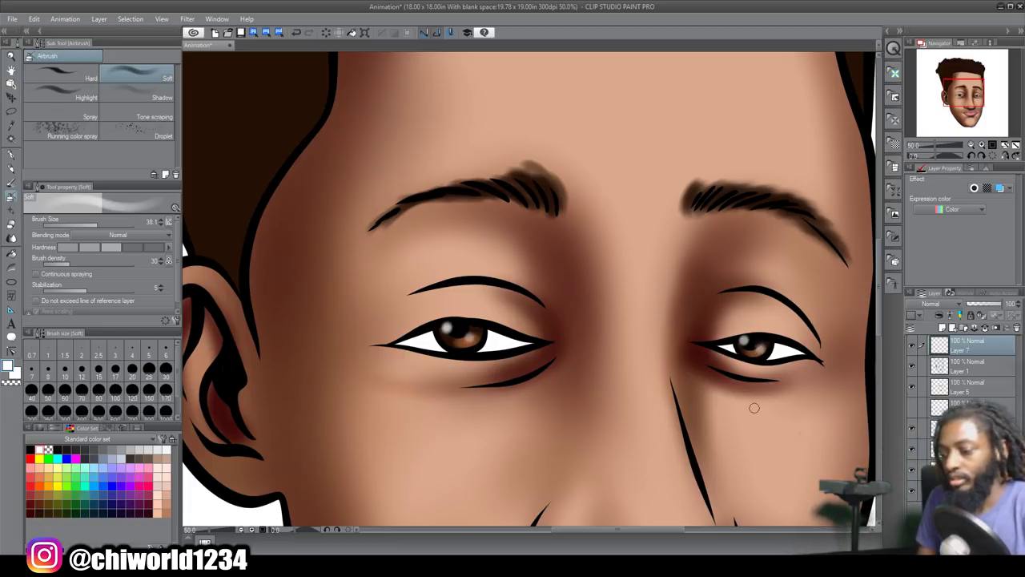
scroll(754, 413, down, 4)
drag(772, 461, 773, 408)
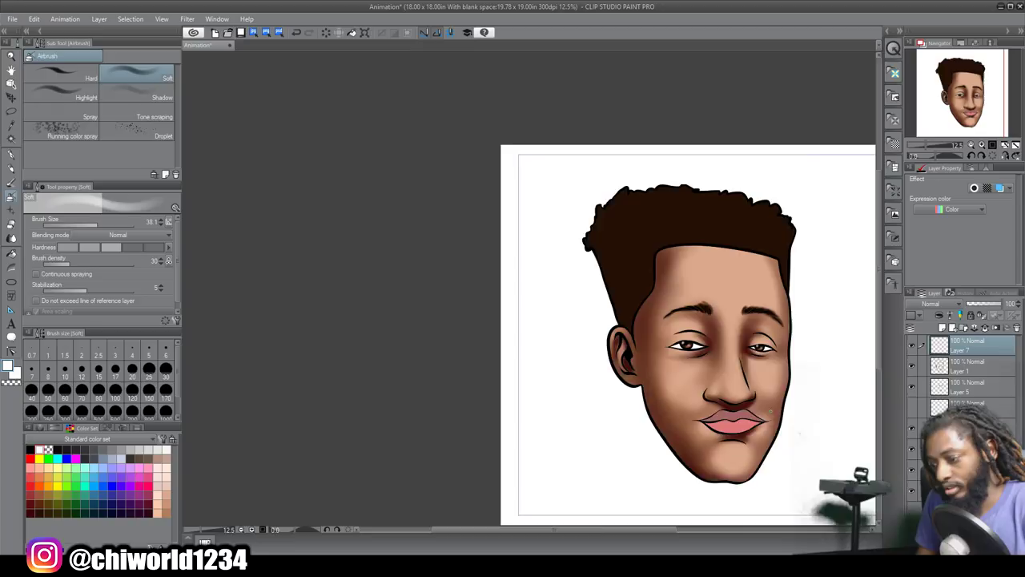
Step: Airbrush white highlights onto the upper and lower lips at brush size 54.0
scroll(773, 408, up, 3)
scroll(773, 408, down, 2)
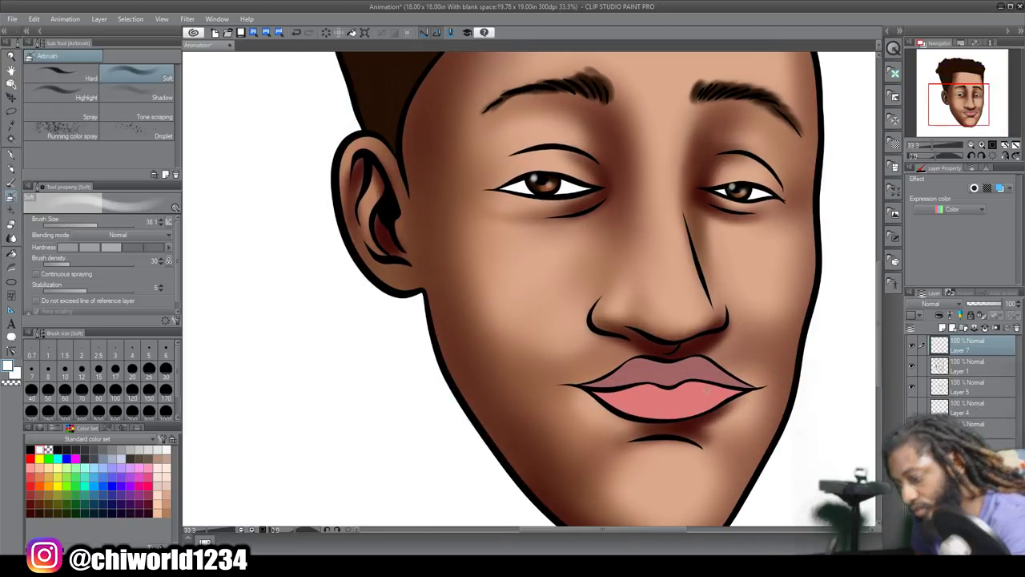
drag(100, 224, 132, 221)
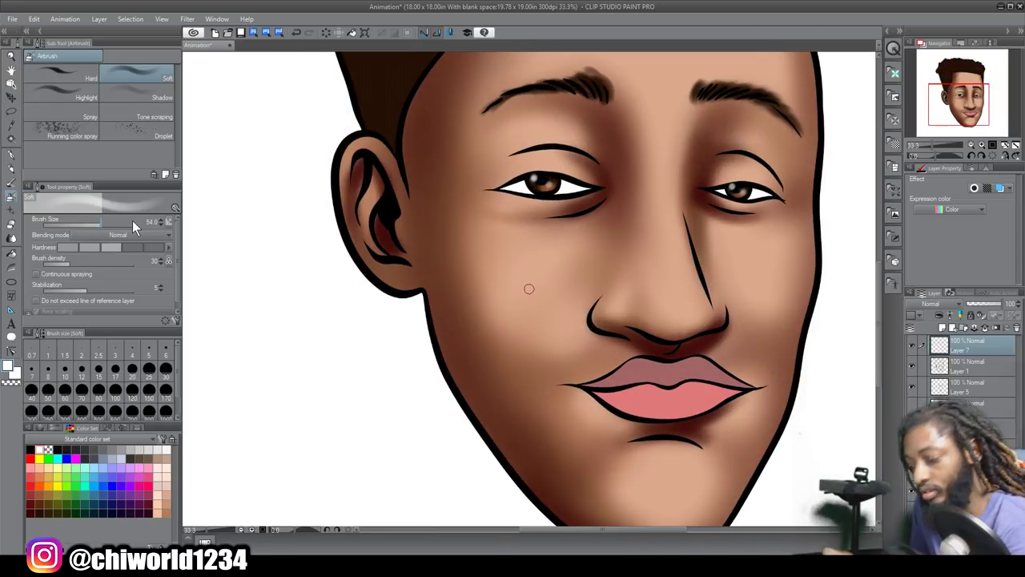
drag(682, 404, 707, 395)
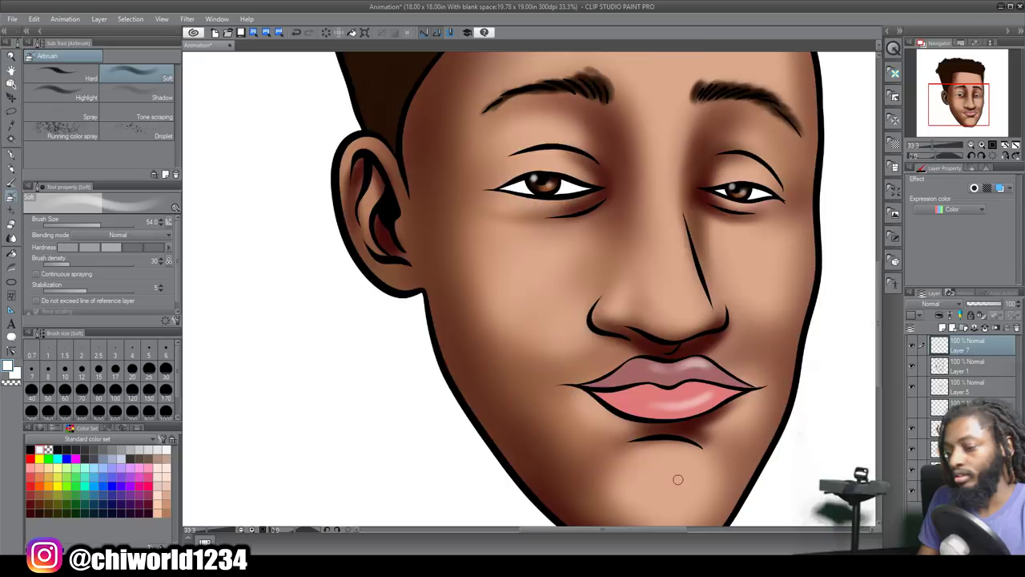
Step: Add a small white airbrush highlight on the tip of the nose at brush size 54.0
scroll(678, 479, down, 1)
scroll(678, 479, up, 1)
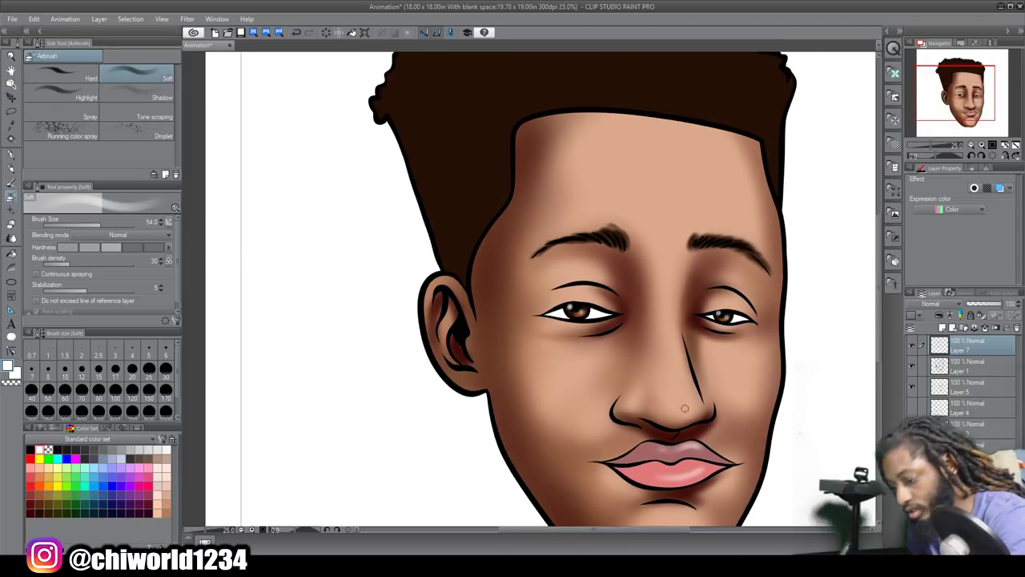
drag(684, 414, 690, 411)
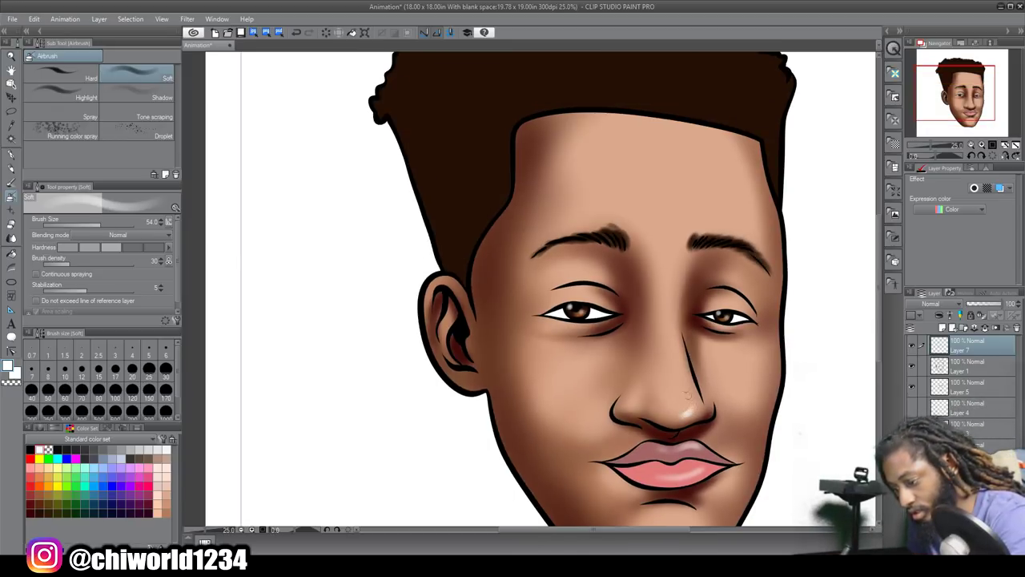
Step: With a softer airbrush hardness, paint white highlights along the nose bridge at size 86.1 and on the forehead, cheek and chin at 137.2
drag(670, 314, 680, 352)
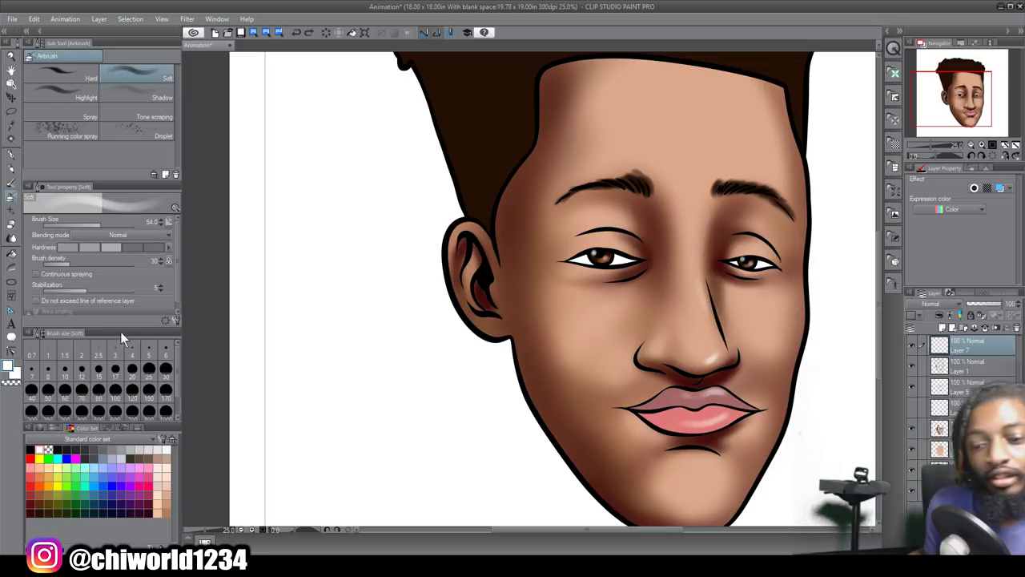
click(89, 246)
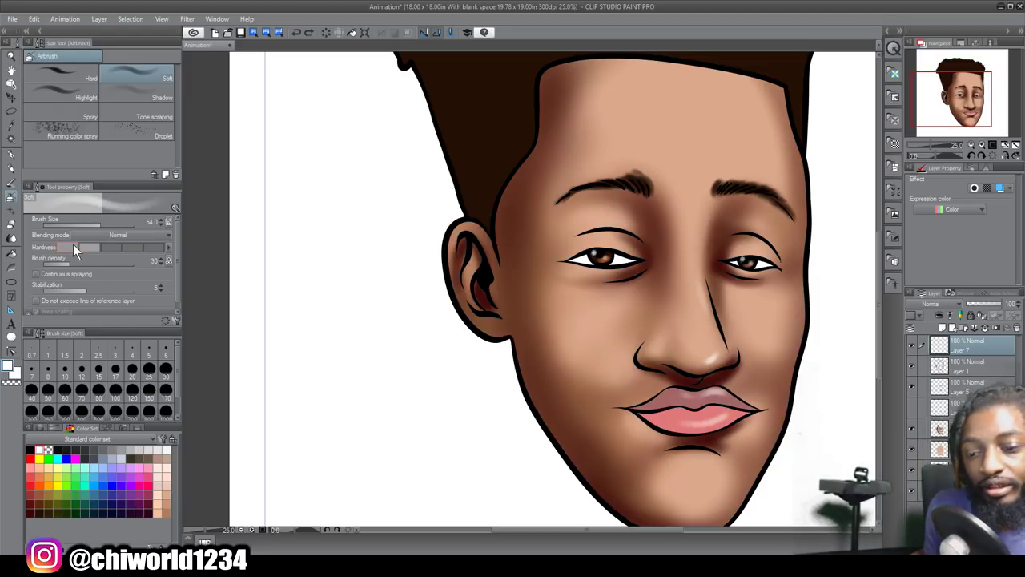
click(78, 264)
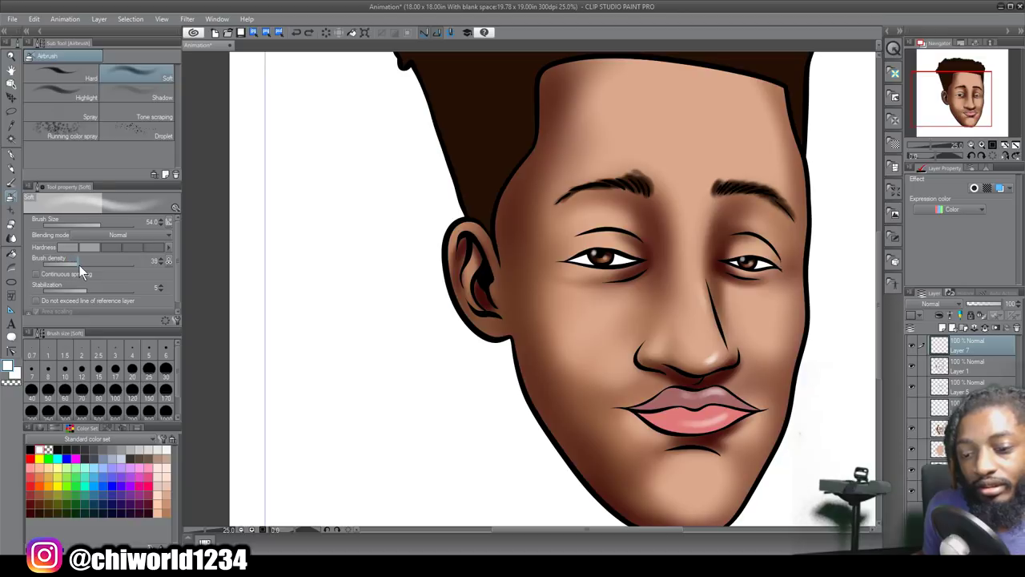
click(70, 264)
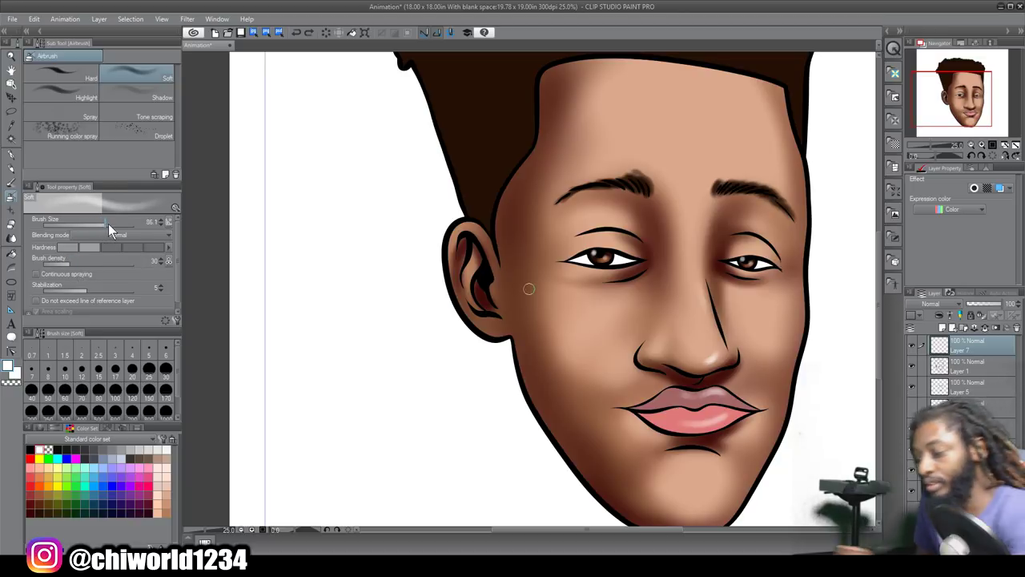
click(104, 225)
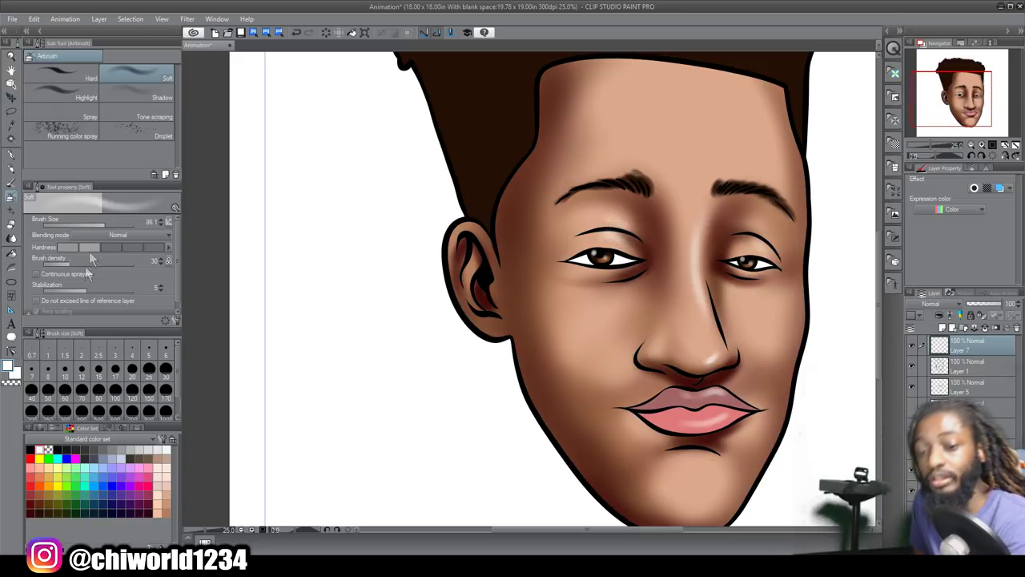
drag(94, 223, 111, 225)
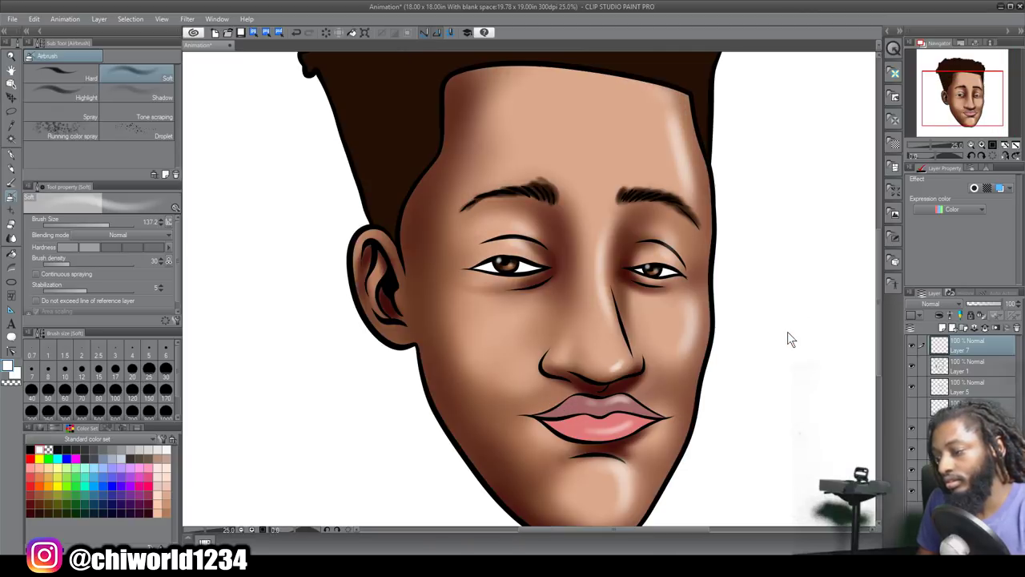
Step: Airbrush streaky orange-brown highlights across the top and side of the hair at brush size 137.2
scroll(787, 332, up, 3)
scroll(789, 336, left, 2)
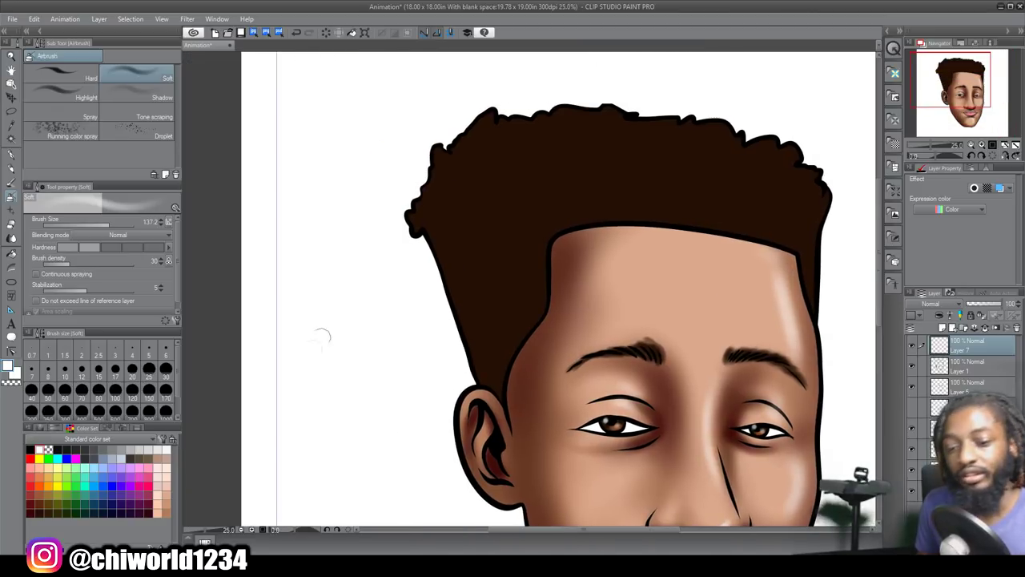
click(39, 494)
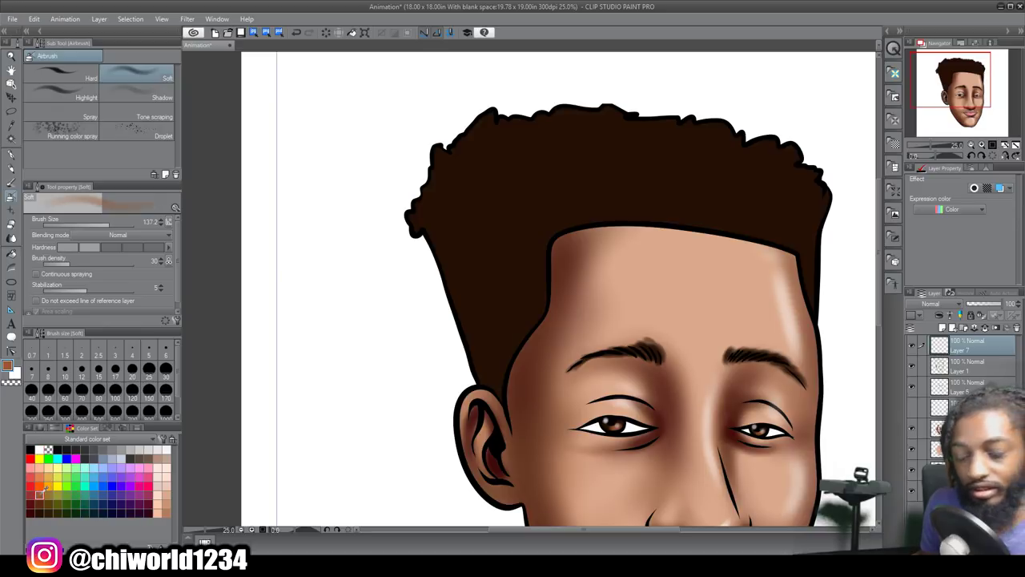
mouse_move(774, 207)
mouse_down()
mouse_move(702, 192)
mouse_move(682, 166)
mouse_move(654, 164)
mouse_move(584, 180)
mouse_move(564, 171)
mouse_move(504, 206)
mouse_move(477, 203)
mouse_move(455, 276)
mouse_up()
mouse_move(548, 129)
mouse_down()
mouse_move(467, 178)
mouse_move(463, 210)
mouse_up()
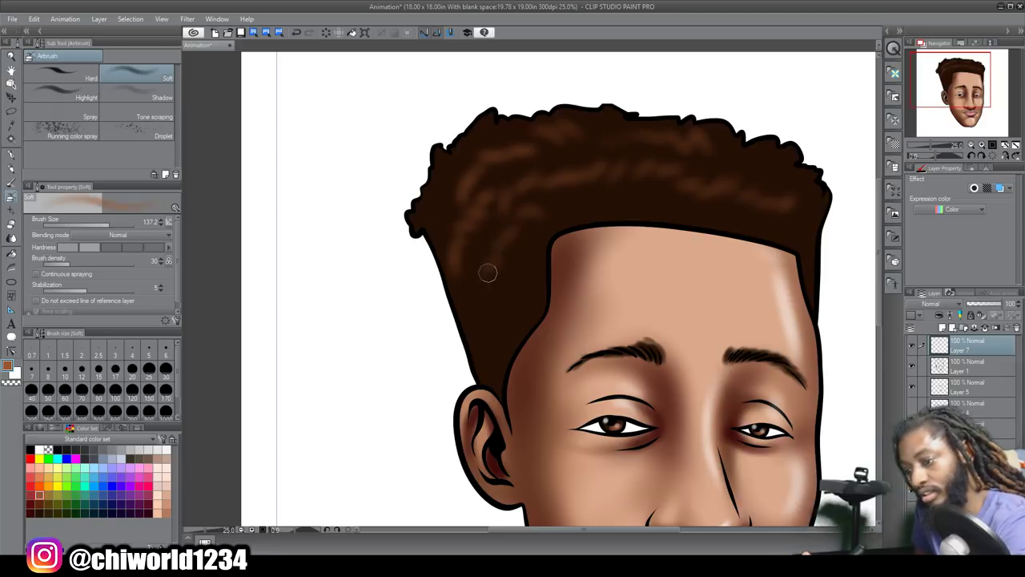
scroll(655, 472, down, 5)
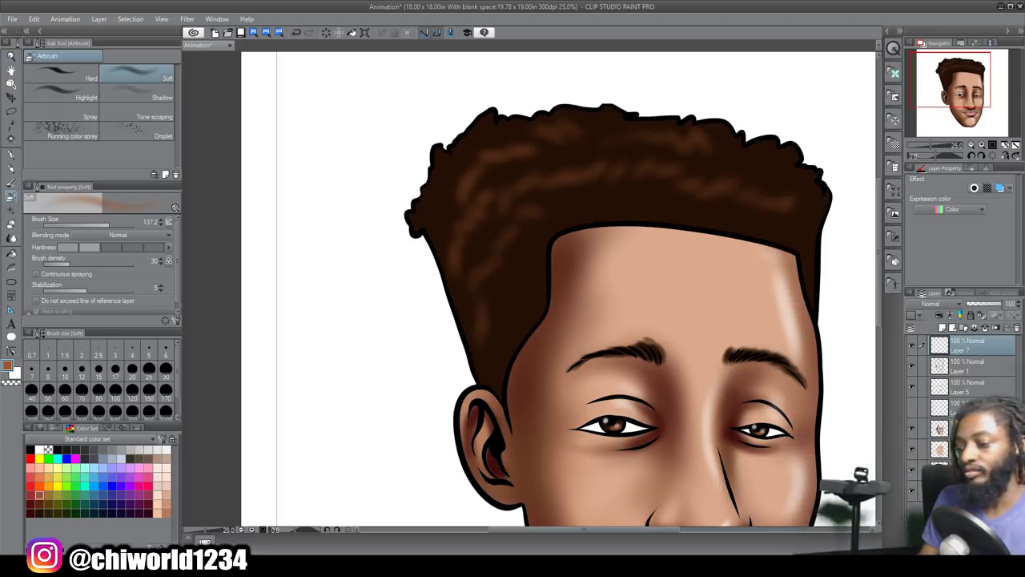
scroll(793, 493, up, 1)
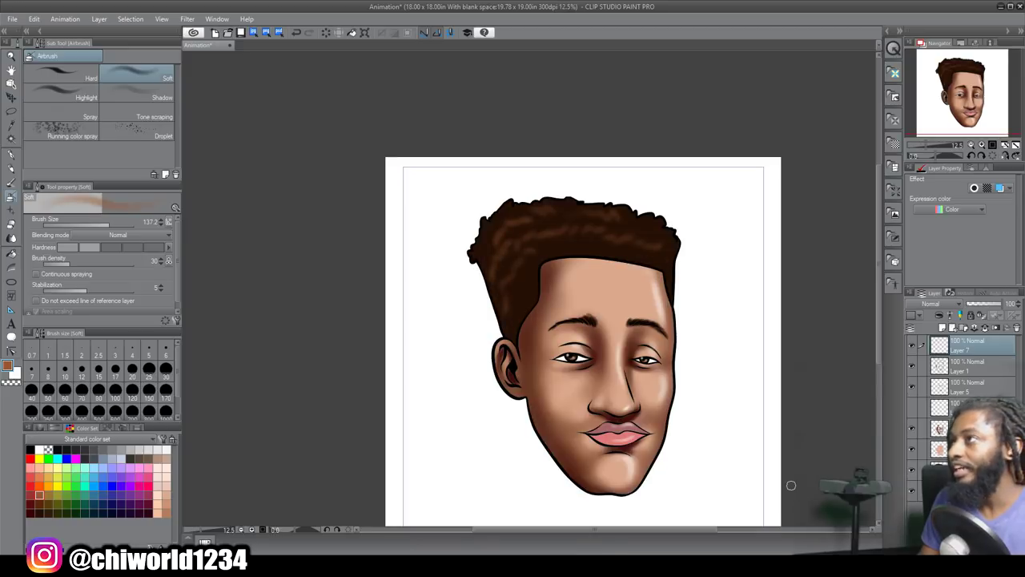
scroll(789, 485, up, 2)
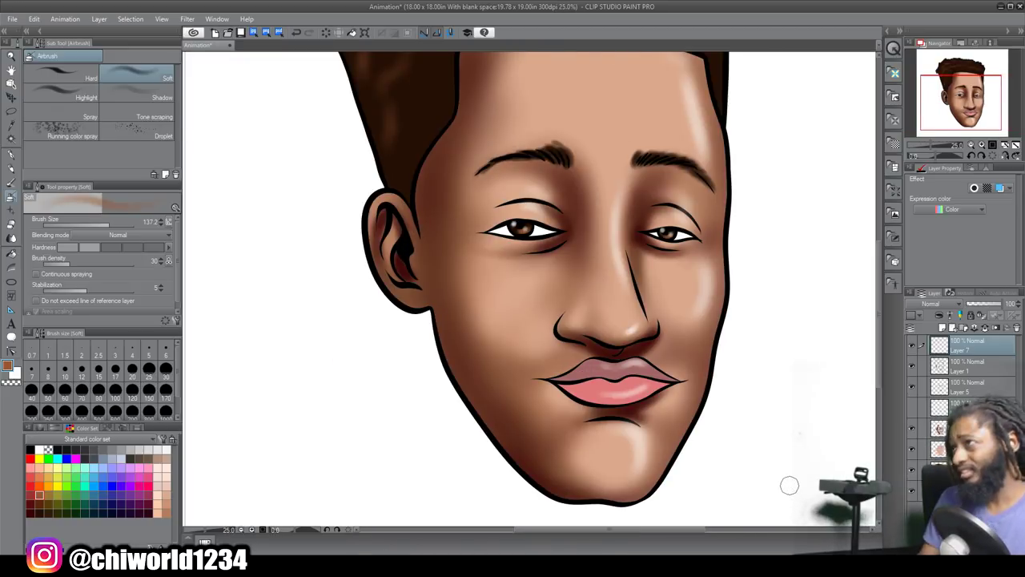
scroll(789, 485, up, 2)
scroll(789, 485, down, 1)
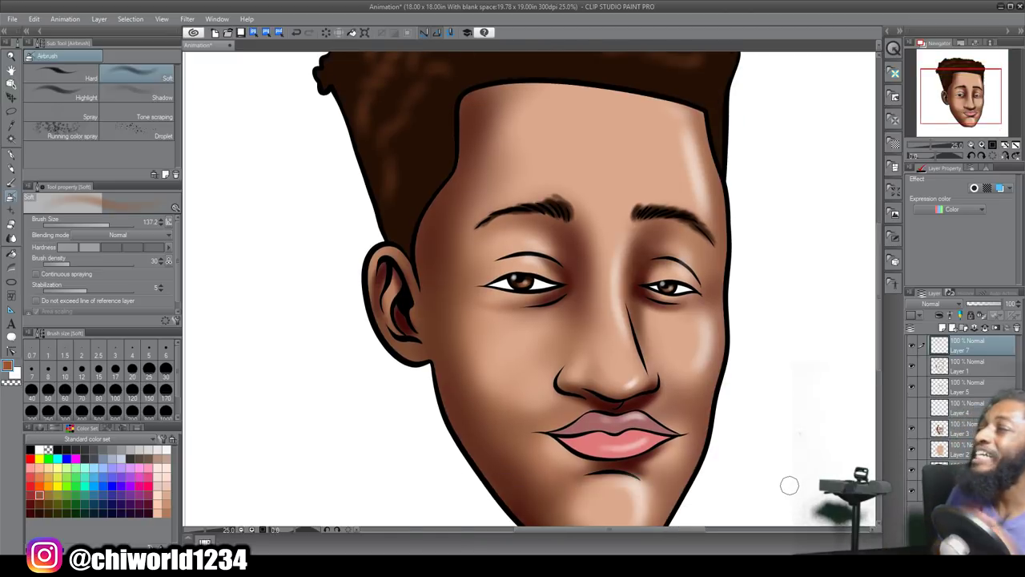